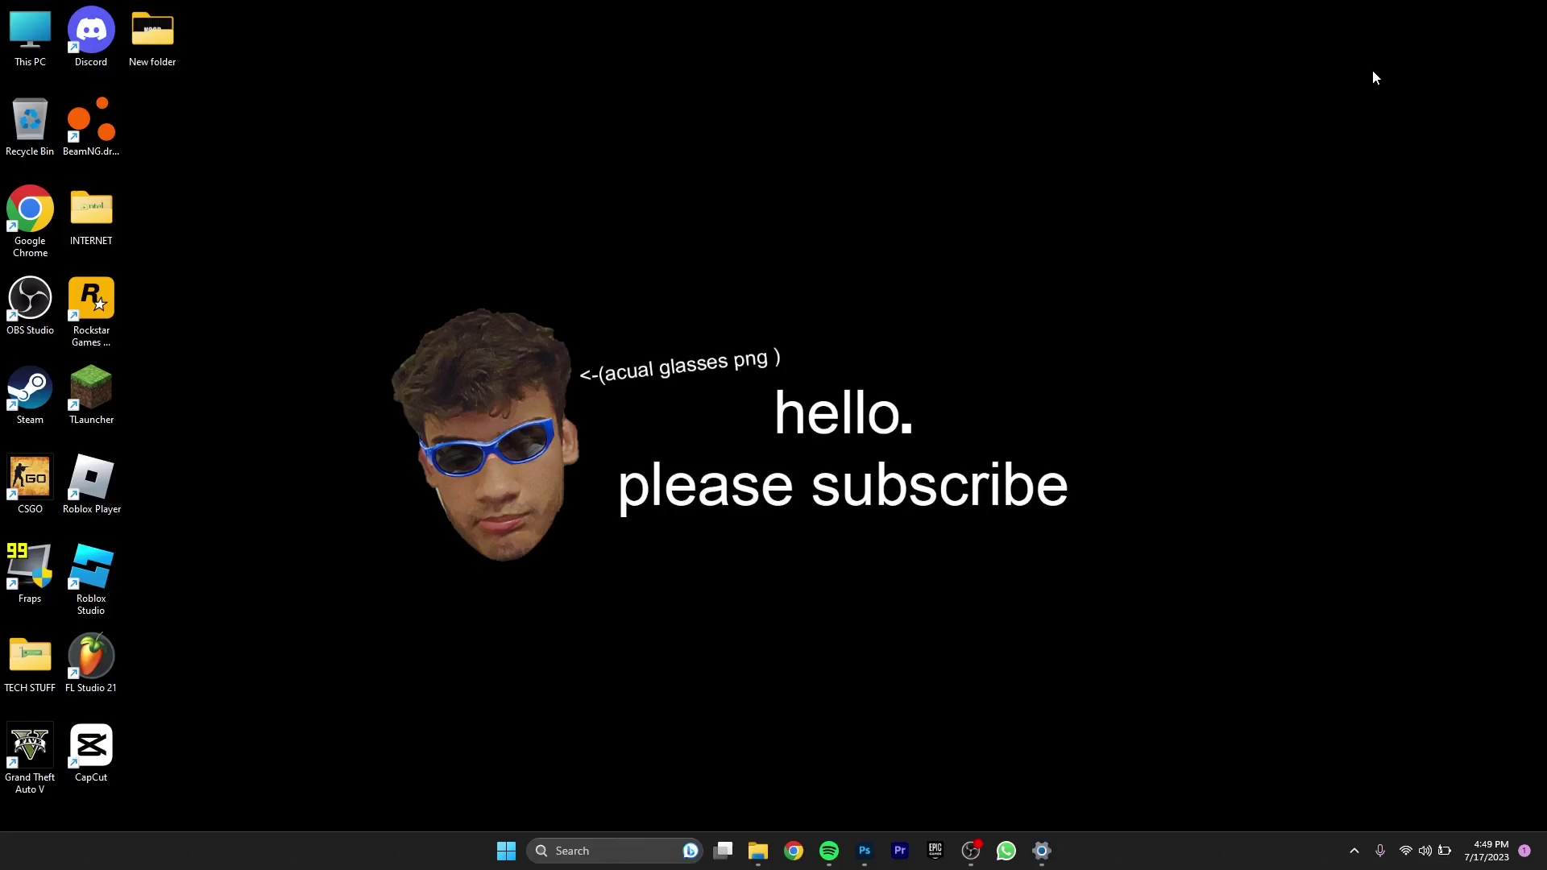
Open This PC, view the system properties, then return to the This PC window
{"action": "double_click", "coordinate": [46, 65]}
{"action": "right_click", "coordinate": [686, 462]}
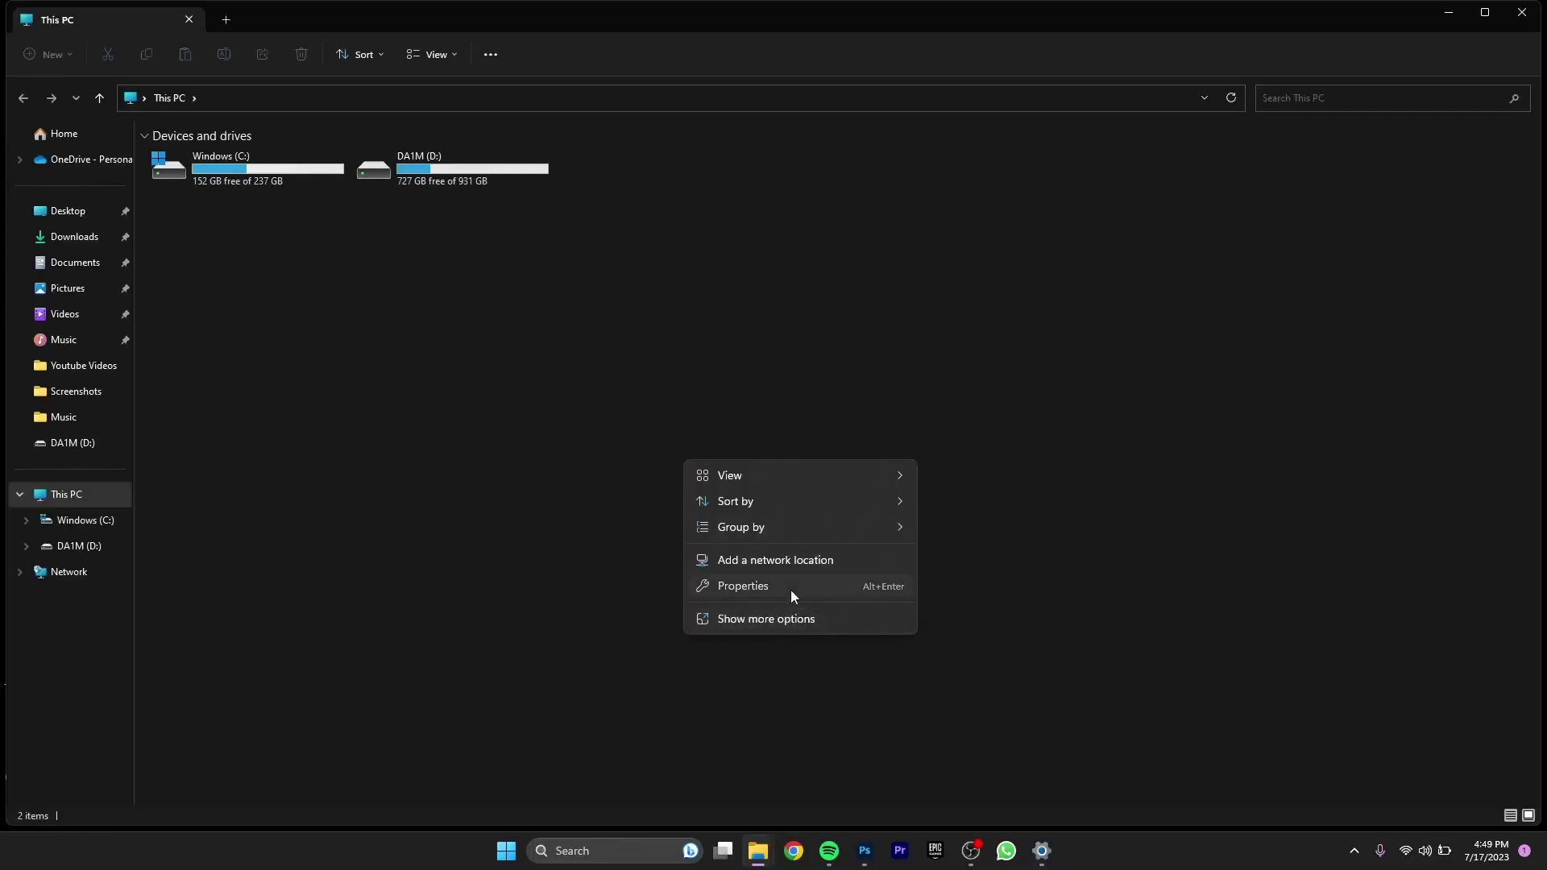
{"action": "left_click", "coordinate": [791, 589]}
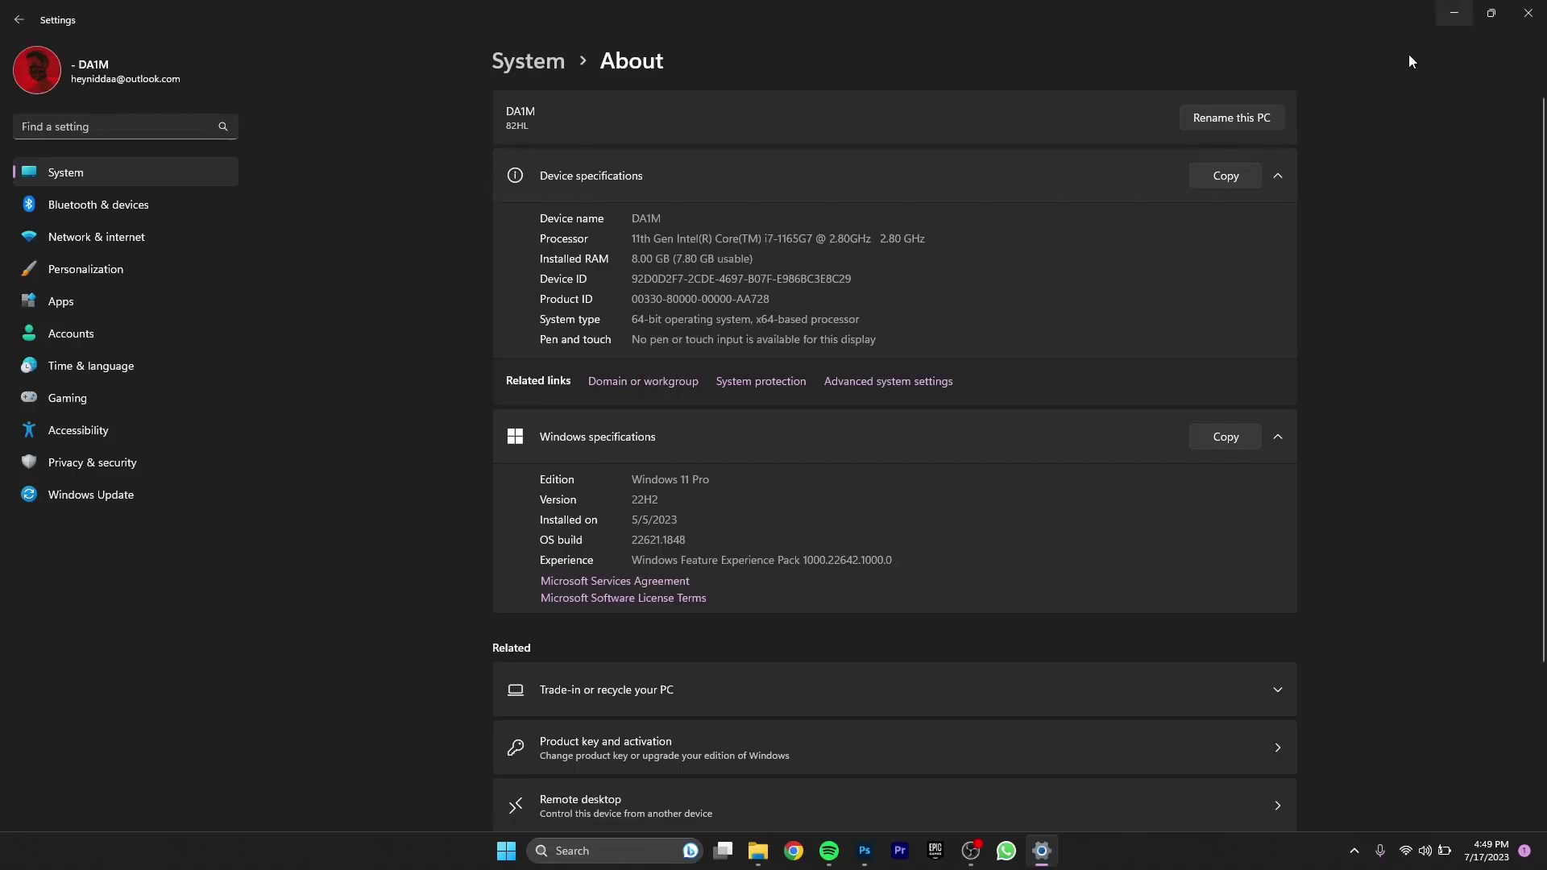
{"action": "key", "text": "super+e"}
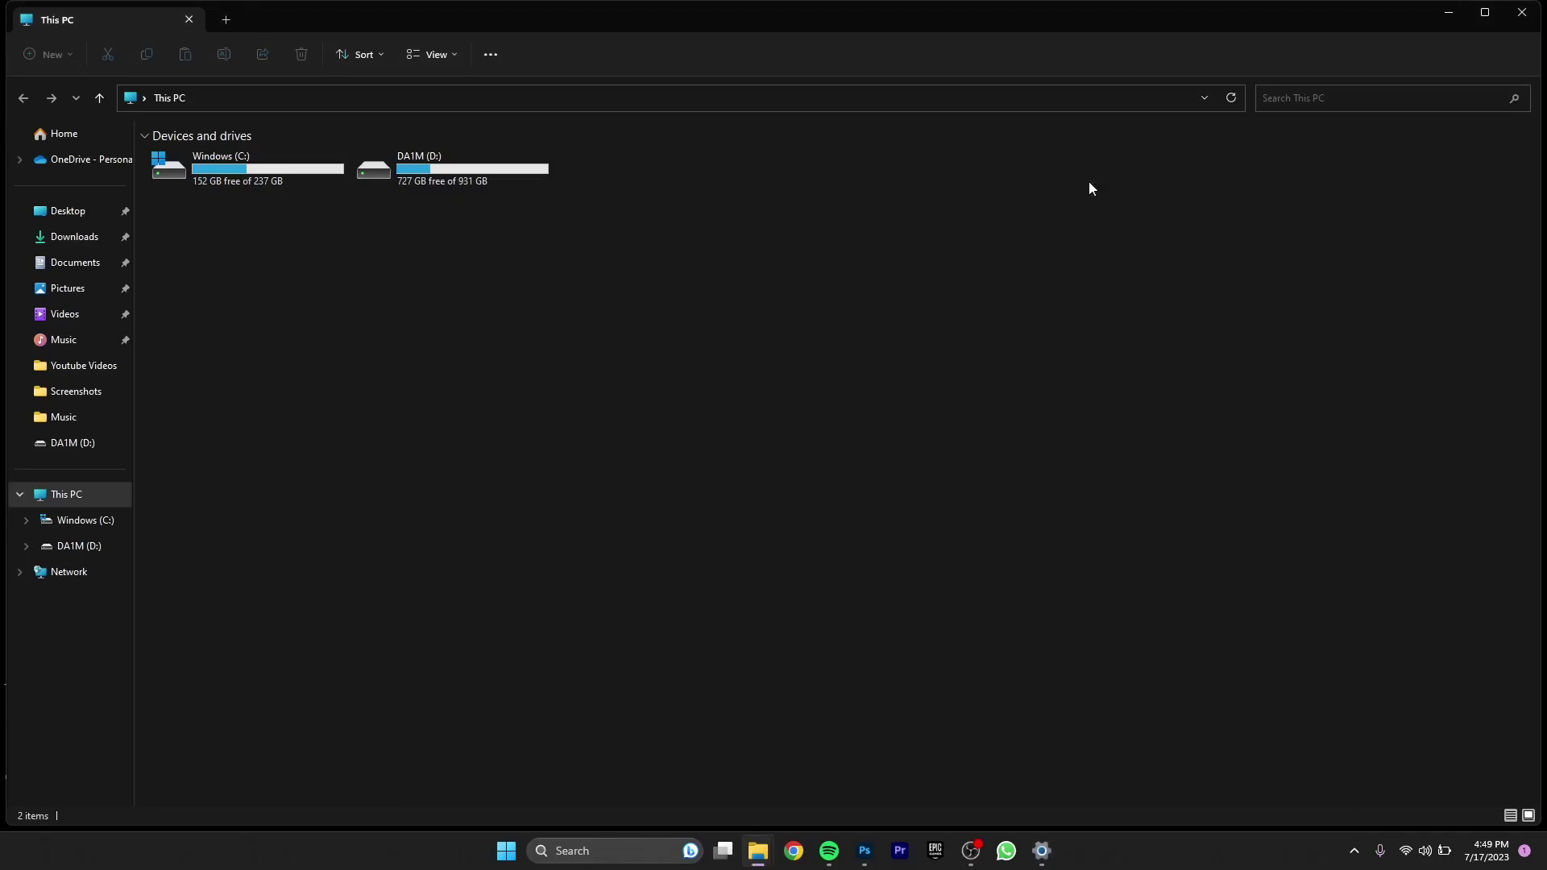
Minimize the This PC window to reveal the desktop
{"action": "left_click", "coordinate": [1448, 14]}
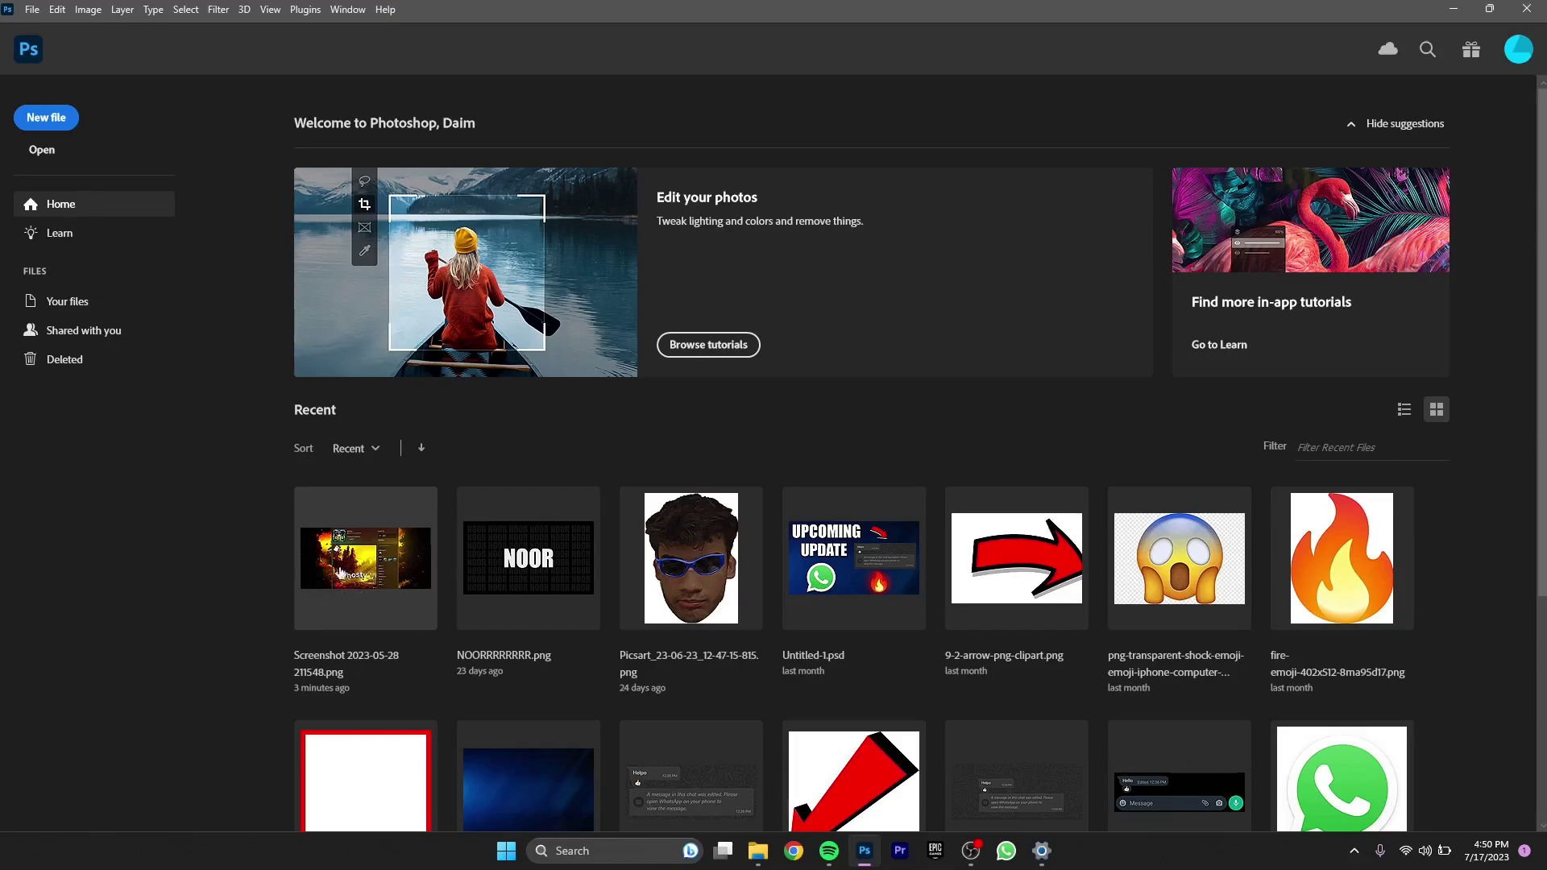
Open the recent Steam profile screenshot and scale its layer to 1904 × 892 px
{"action": "left_click", "coordinate": [388, 582]}
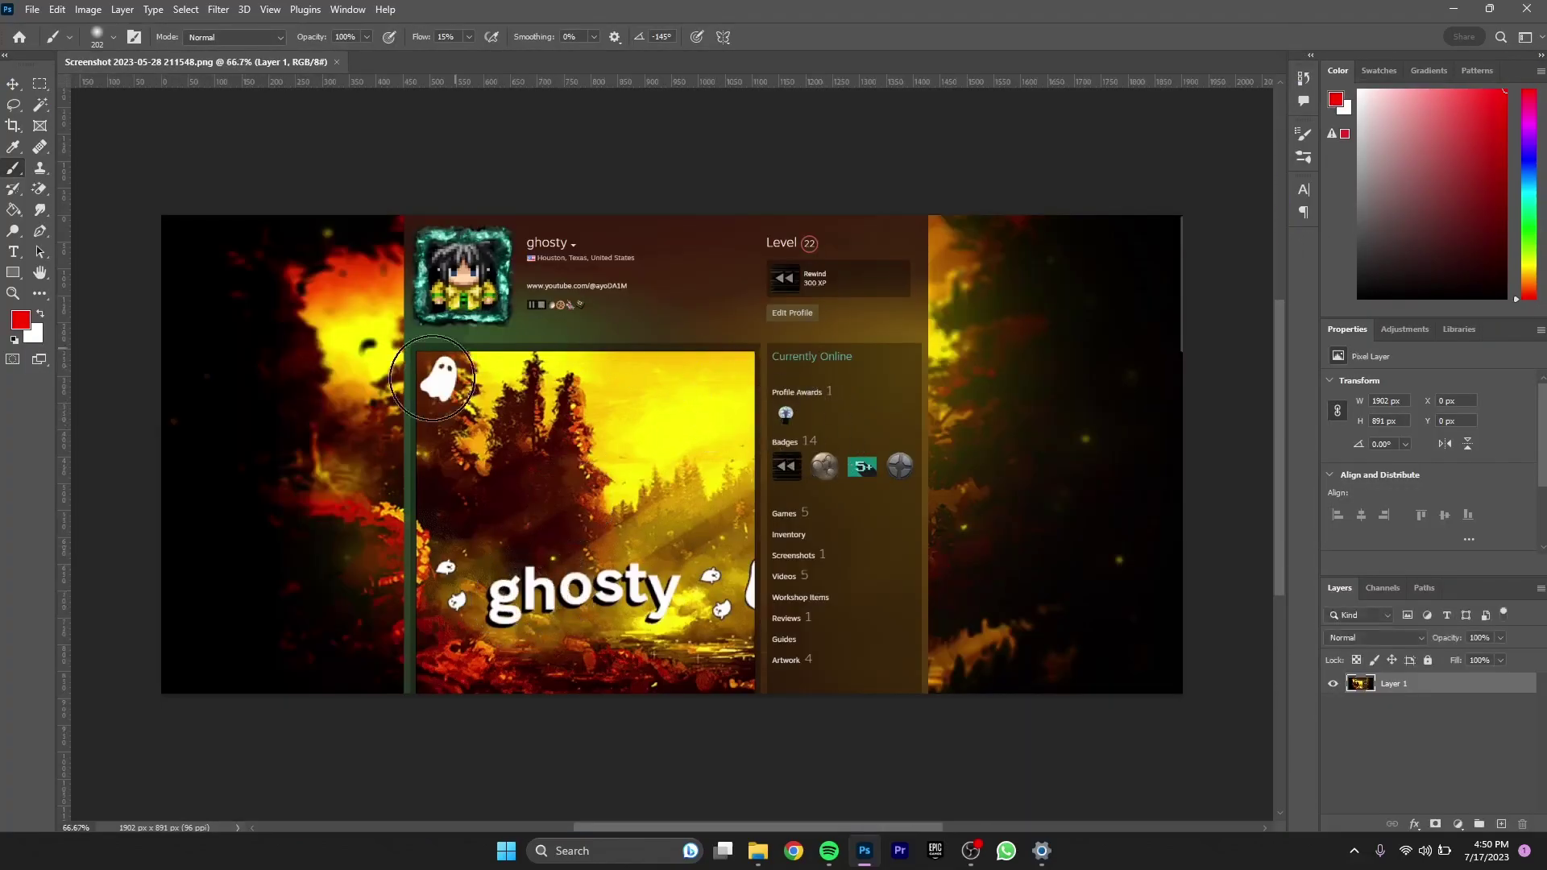
{"action": "key", "text": "v"}
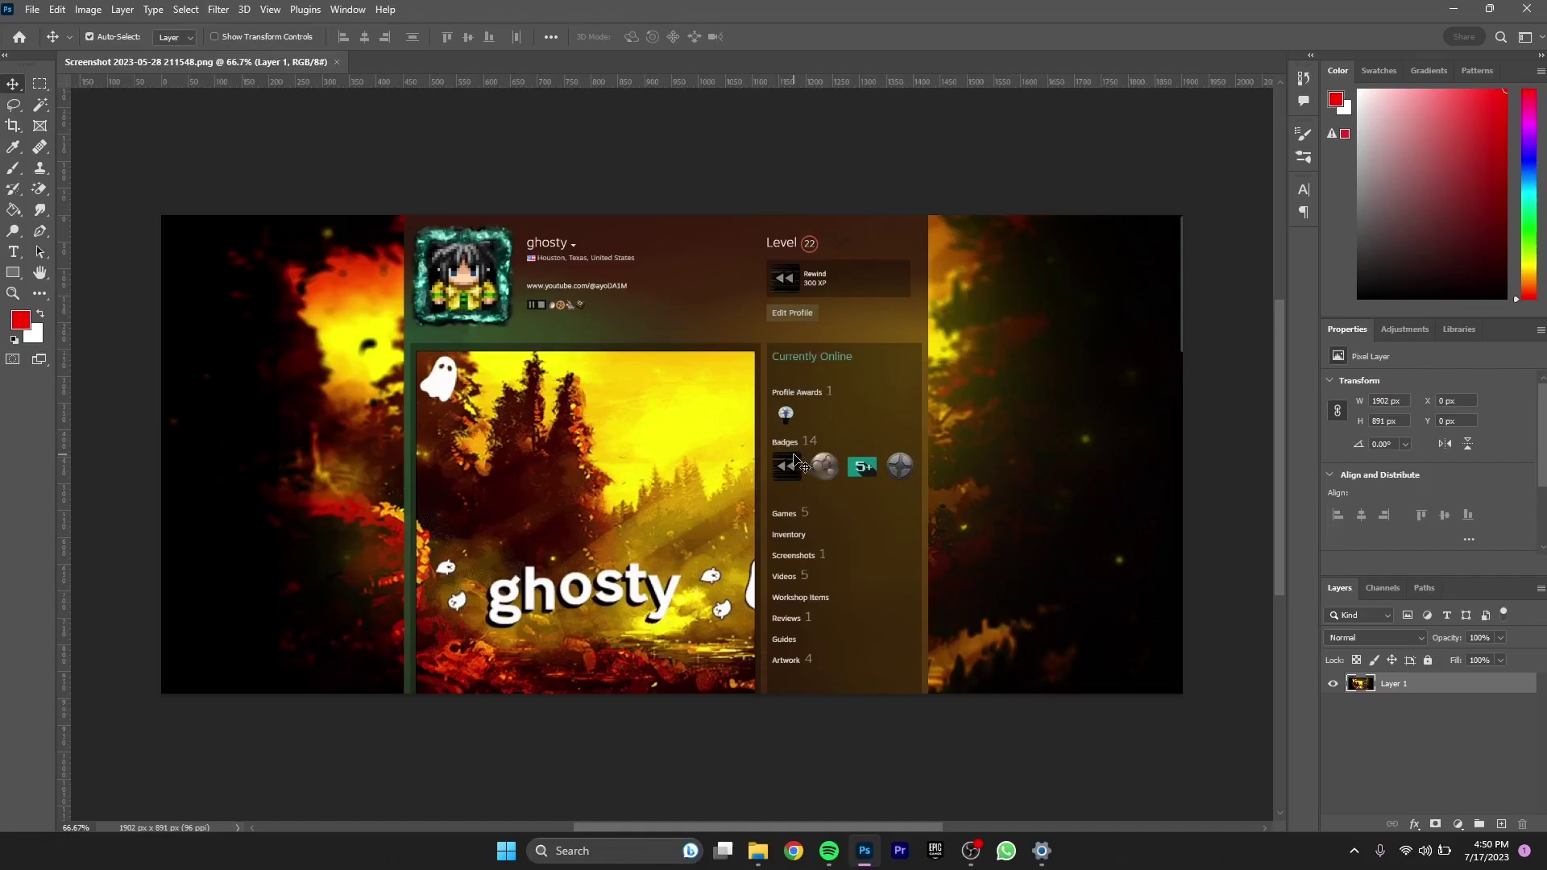
{"action": "key", "text": "ctrl+t"}
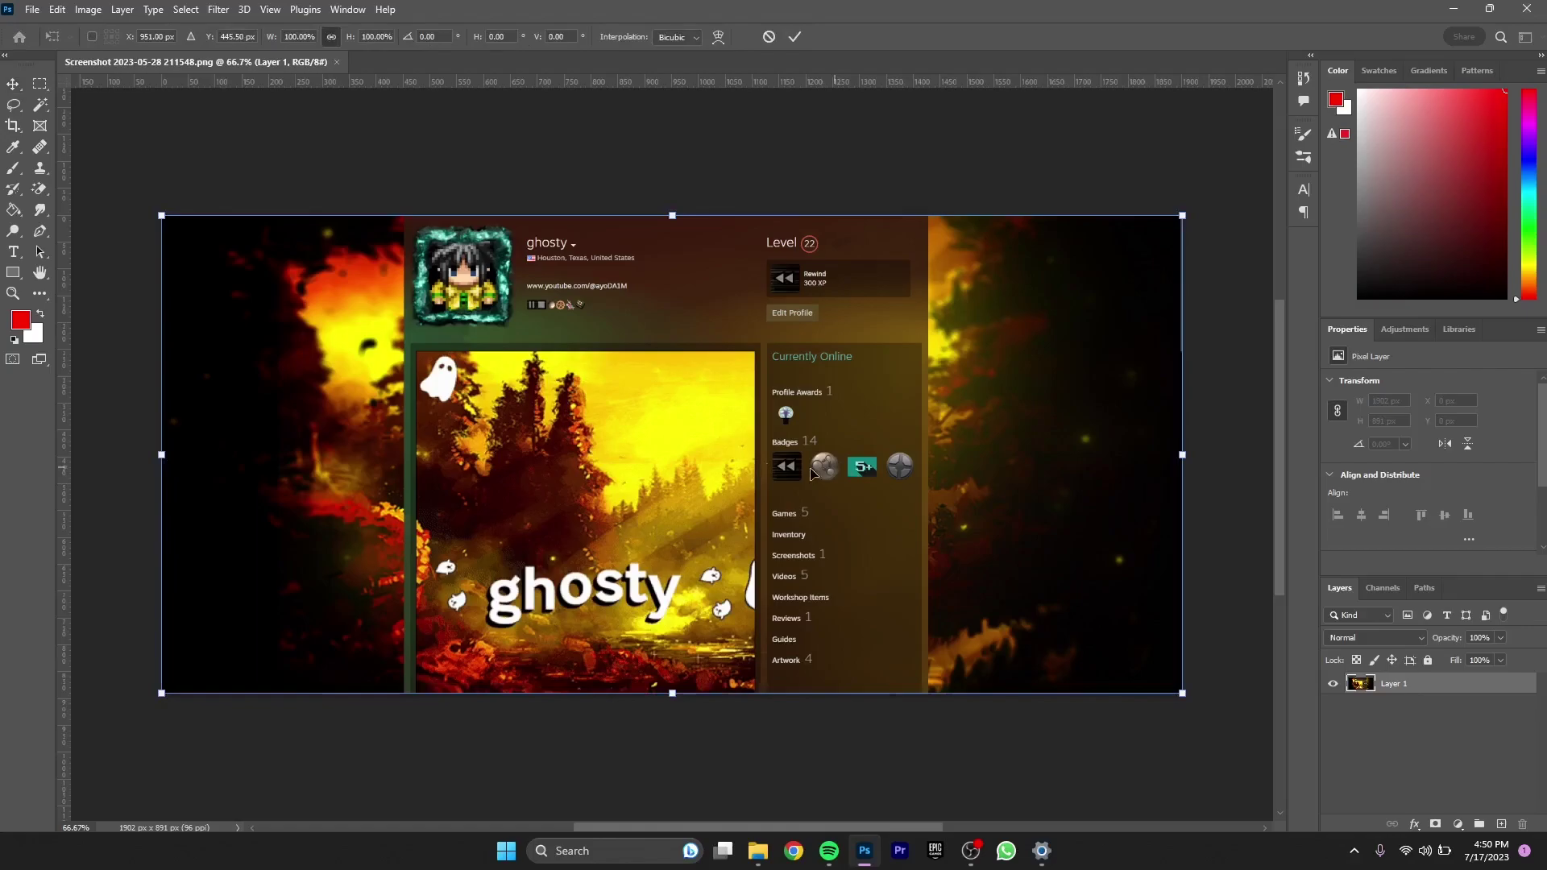
{"action": "mouse_move", "coordinate": [161, 214]}
{"action": "left_mouse_down"}
{"action": "mouse_move", "coordinate": [612, 428]}
{"action": "mouse_move", "coordinate": [368, 362]}
{"action": "mouse_move", "coordinate": [669, 483]}
{"action": "mouse_move", "coordinate": [207, 266]}
{"action": "mouse_move", "coordinate": [146, 229]}
{"action": "mouse_move", "coordinate": [211, 242]}
{"action": "mouse_move", "coordinate": [585, 407]}
{"action": "mouse_move", "coordinate": [345, 319]}
{"action": "mouse_move", "coordinate": [206, 198]}
{"action": "mouse_move", "coordinate": [158, 210]}
{"action": "mouse_move", "coordinate": [553, 401]}
{"action": "mouse_move", "coordinate": [501, 407]}
{"action": "mouse_move", "coordinate": [158, 163]}
{"action": "mouse_move", "coordinate": [179, 183]}
{"action": "mouse_move", "coordinate": [170, 196]}
{"action": "left_mouse_up"}
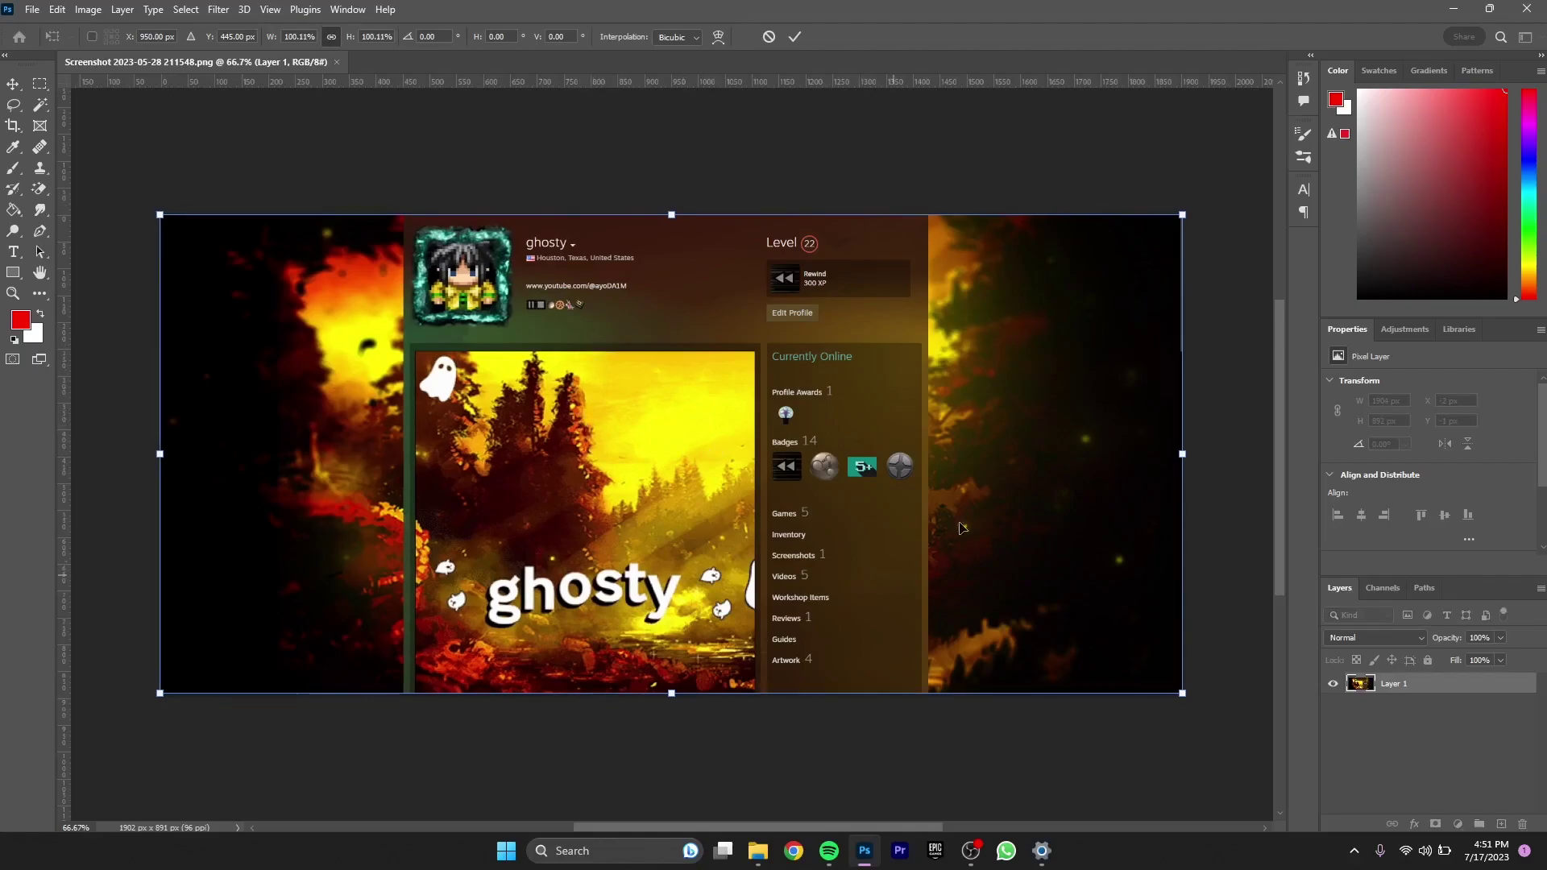
{"action": "left_click", "coordinate": [795, 36]}
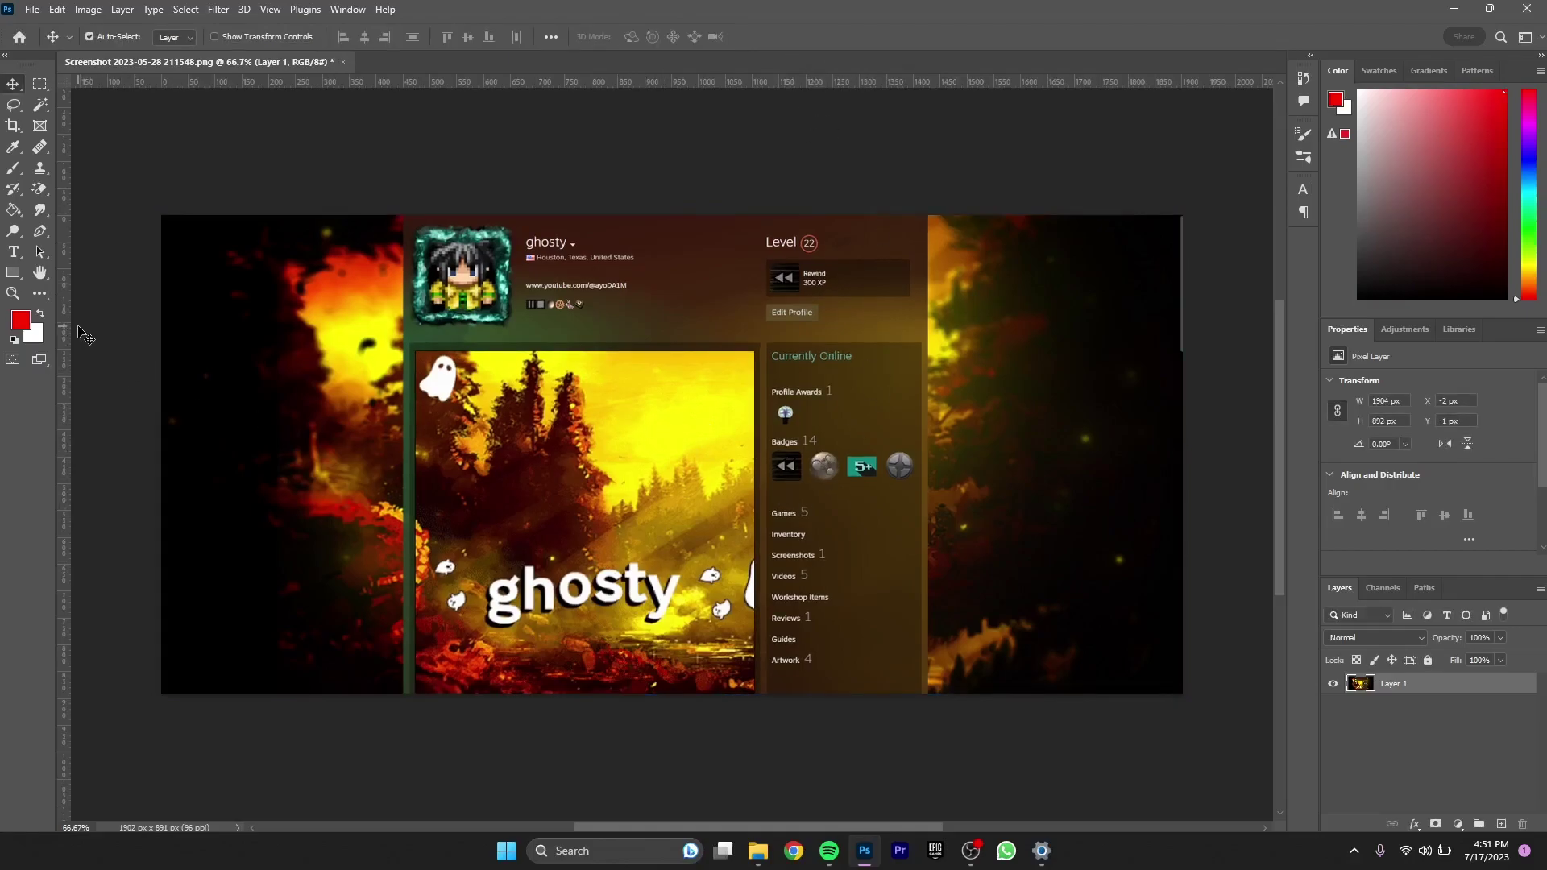
{"action": "key", "text": "b"}
{"action": "left_click_drag", "start_coordinate": [435, 371], "coordinate": [524, 387]}
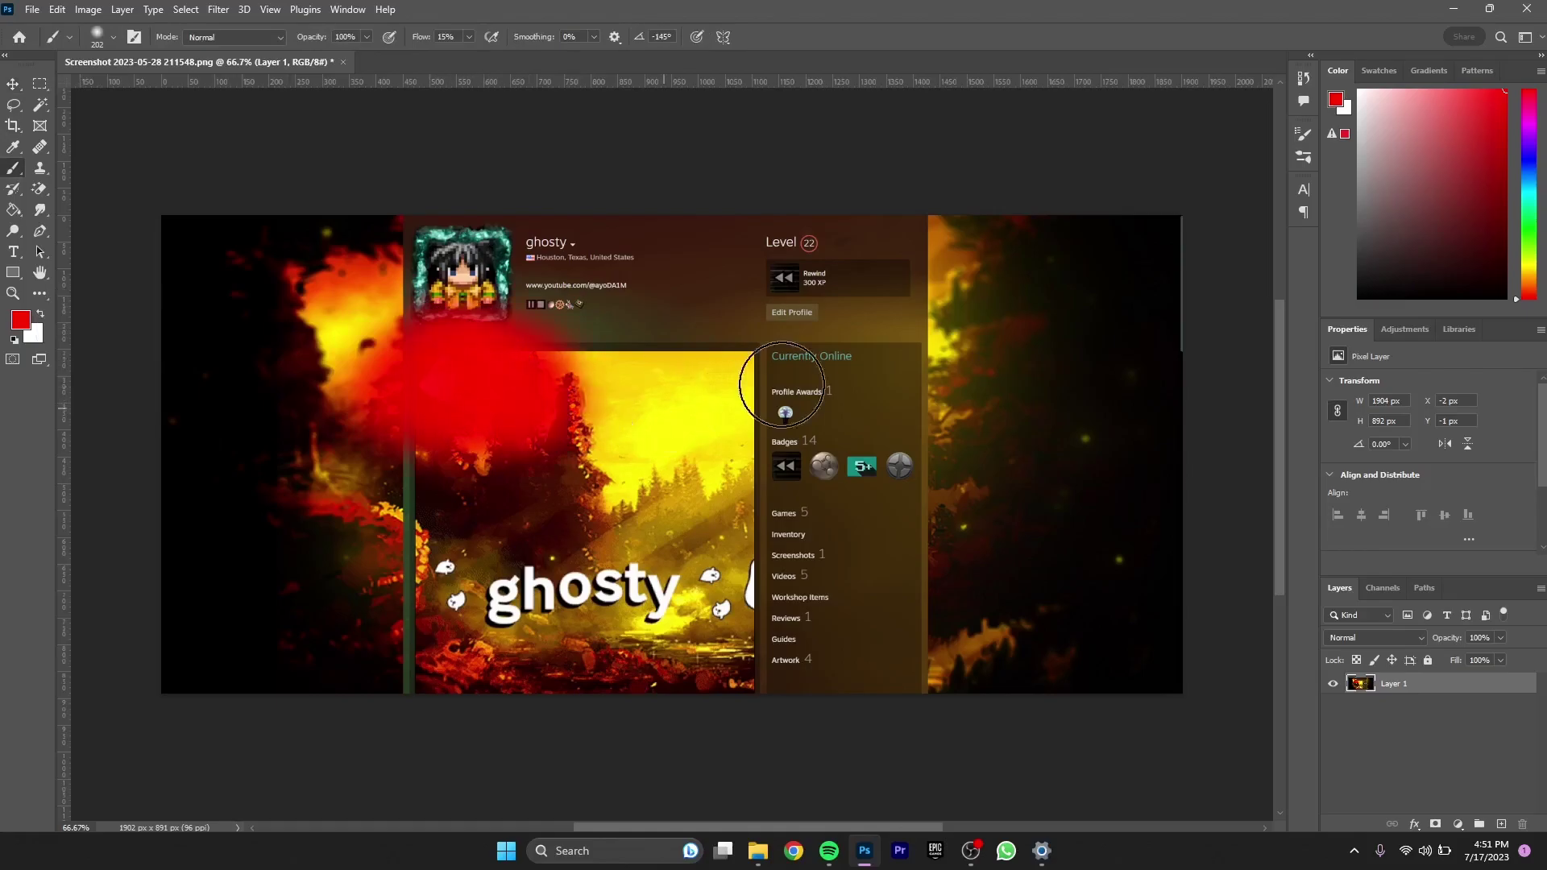
{"action": "mouse_move", "coordinate": [782, 390]}
{"action": "left_mouse_down"}
{"action": "mouse_move", "coordinate": [527, 316]}
{"action": "mouse_move", "coordinate": [292, 296]}
{"action": "mouse_move", "coordinate": [1046, 245]}
{"action": "mouse_move", "coordinate": [665, 240]}
{"action": "mouse_move", "coordinate": [362, 284]}
{"action": "mouse_move", "coordinate": [207, 237]}
{"action": "mouse_move", "coordinate": [159, 607]}
{"action": "mouse_move", "coordinate": [462, 646]}
{"action": "mouse_move", "coordinate": [948, 664]}
{"action": "mouse_move", "coordinate": [1173, 644]}
{"action": "mouse_move", "coordinate": [1159, 235]}
{"action": "mouse_move", "coordinate": [951, 274]}
{"action": "mouse_move", "coordinate": [1009, 419]}
{"action": "mouse_move", "coordinate": [1130, 448]}
{"action": "mouse_move", "coordinate": [1042, 638]}
{"action": "mouse_move", "coordinate": [778, 566]}
{"action": "mouse_move", "coordinate": [526, 458]}
{"action": "mouse_move", "coordinate": [387, 434]}
{"action": "mouse_move", "coordinate": [392, 478]}
{"action": "mouse_move", "coordinate": [327, 615]}
{"action": "mouse_move", "coordinate": [874, 588]}
{"action": "mouse_move", "coordinate": [771, 311]}
{"action": "mouse_move", "coordinate": [794, 447]}
{"action": "mouse_move", "coordinate": [680, 514]}
{"action": "mouse_move", "coordinate": [600, 497]}
{"action": "mouse_move", "coordinate": [636, 523]}
{"action": "mouse_move", "coordinate": [370, 418]}
{"action": "mouse_move", "coordinate": [367, 516]}
{"action": "left_mouse_up"}
{"action": "left_click", "coordinate": [114, 36]}
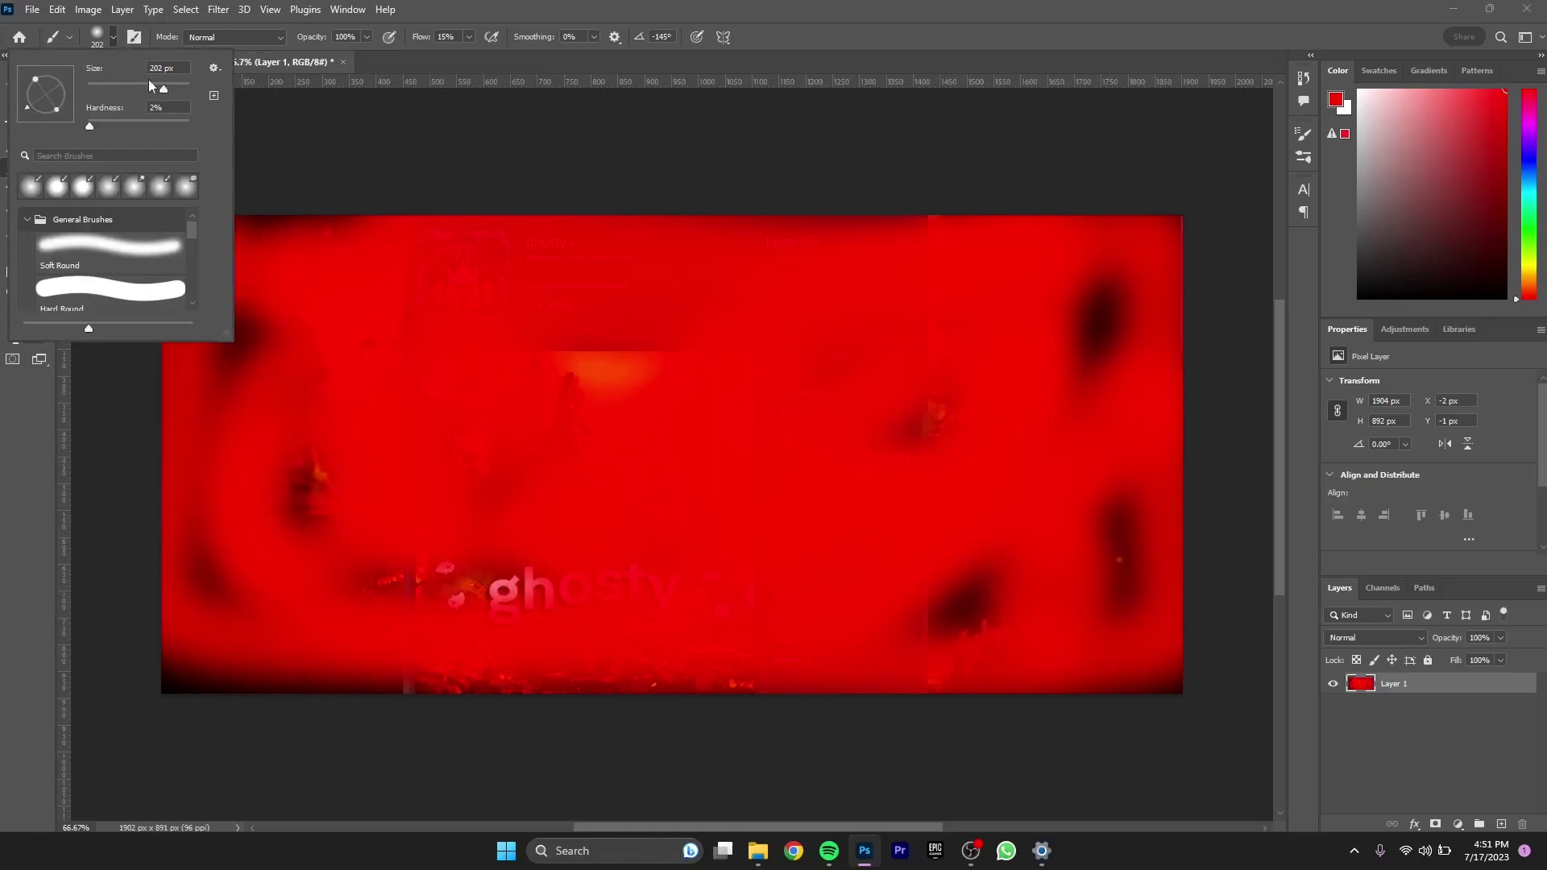
{"action": "left_click", "coordinate": [134, 37]}
{"action": "left_click", "coordinate": [114, 38]}
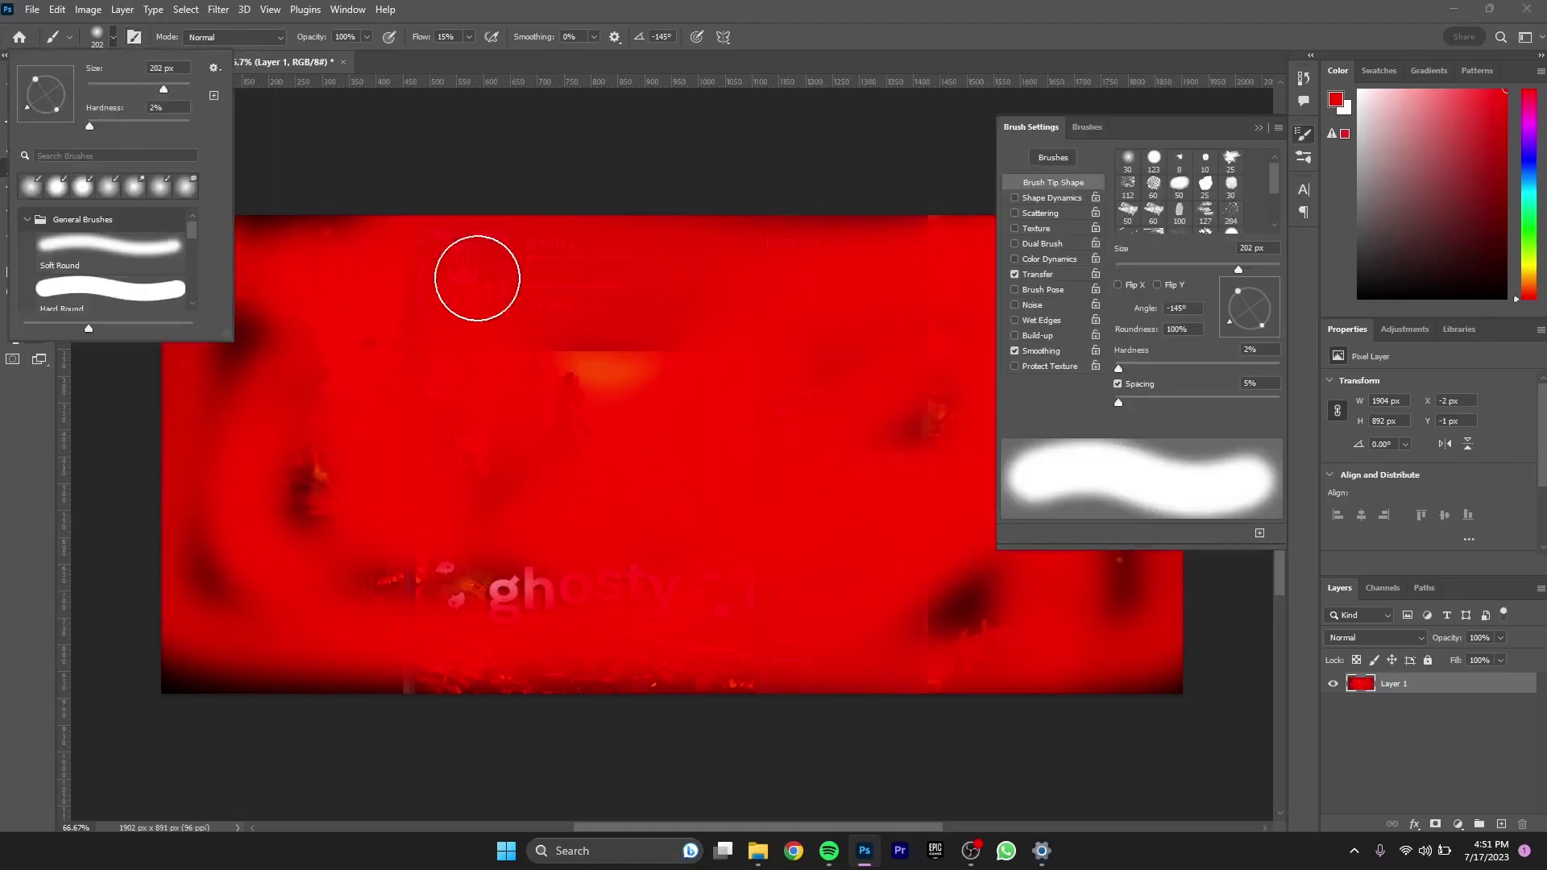
{"action": "scroll", "coordinate": [129, 266], "scroll_direction": "down", "scroll_amount": 1}
{"action": "left_click", "coordinate": [391, 167]}
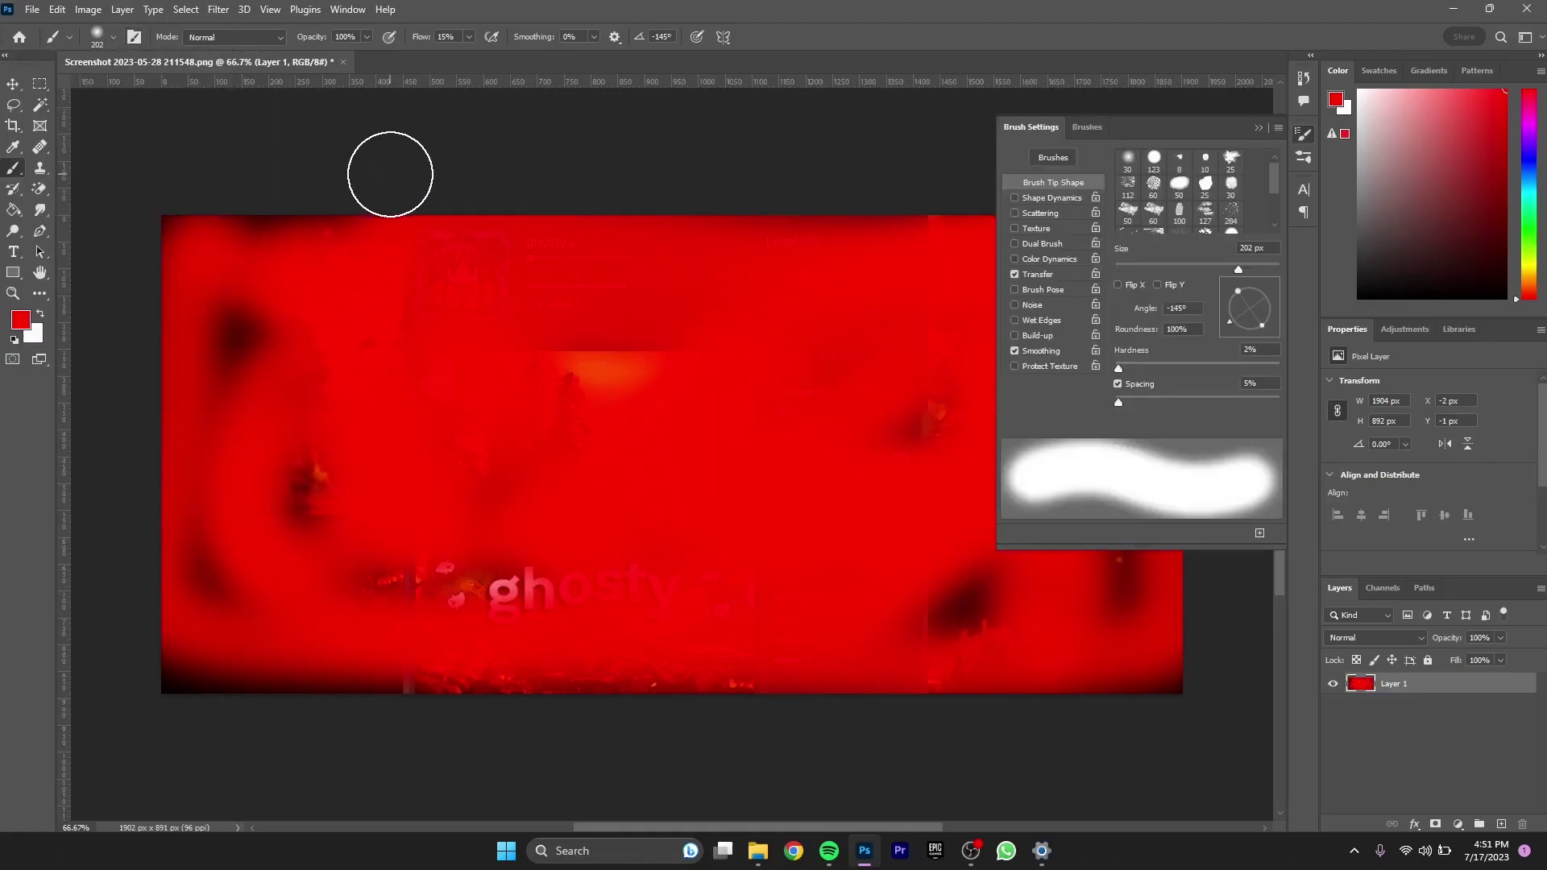
{"action": "left_click", "coordinate": [1258, 130]}
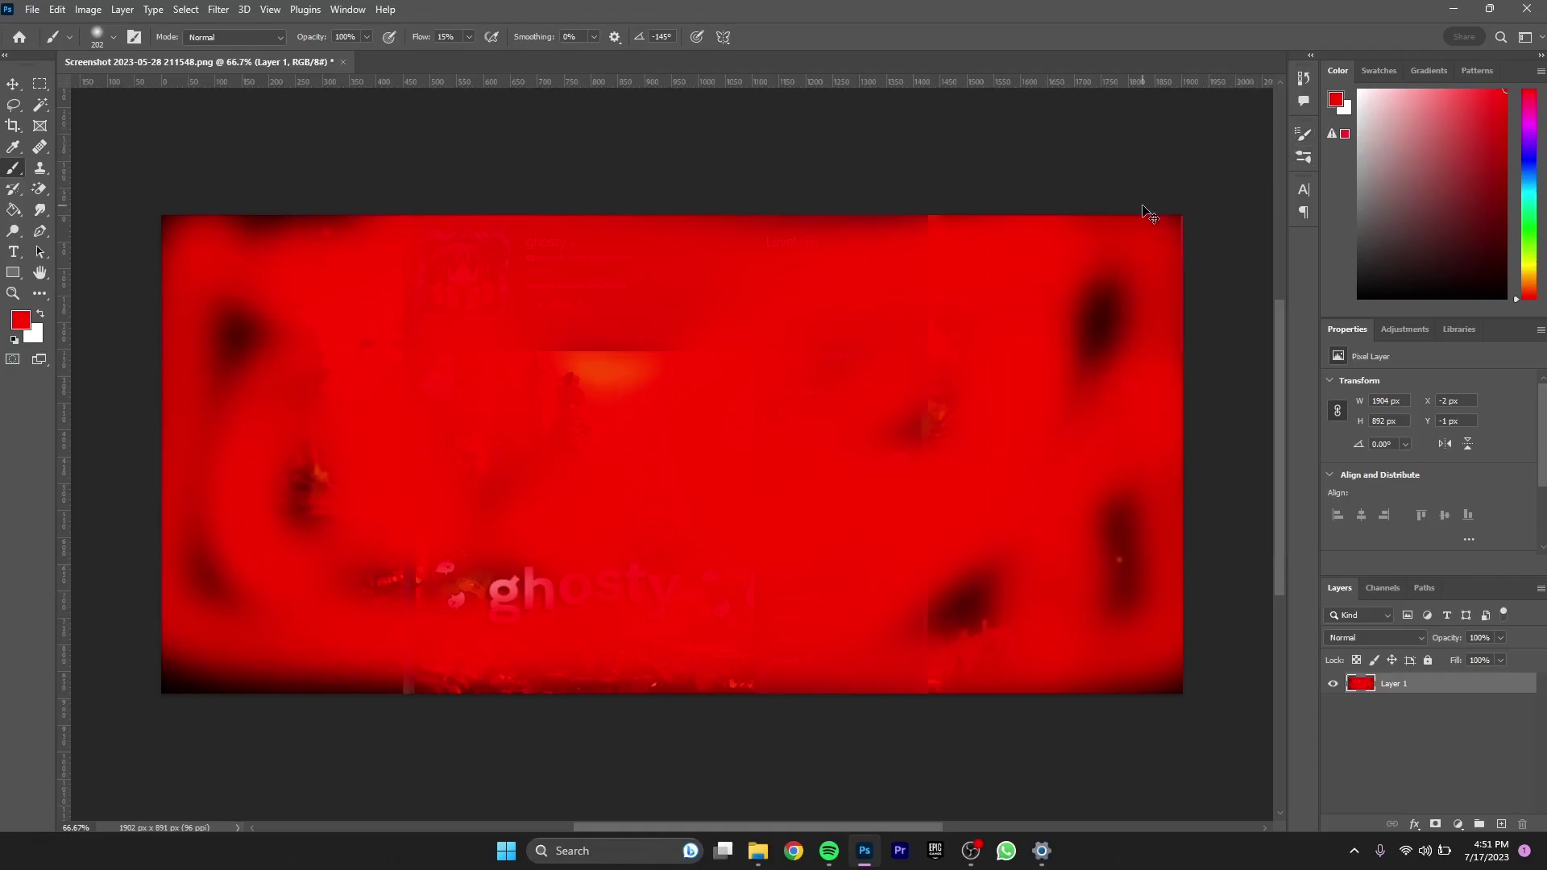
{"action": "key", "text": "ctrl+z"}
{"action": "key", "text": "ctrl+z"}
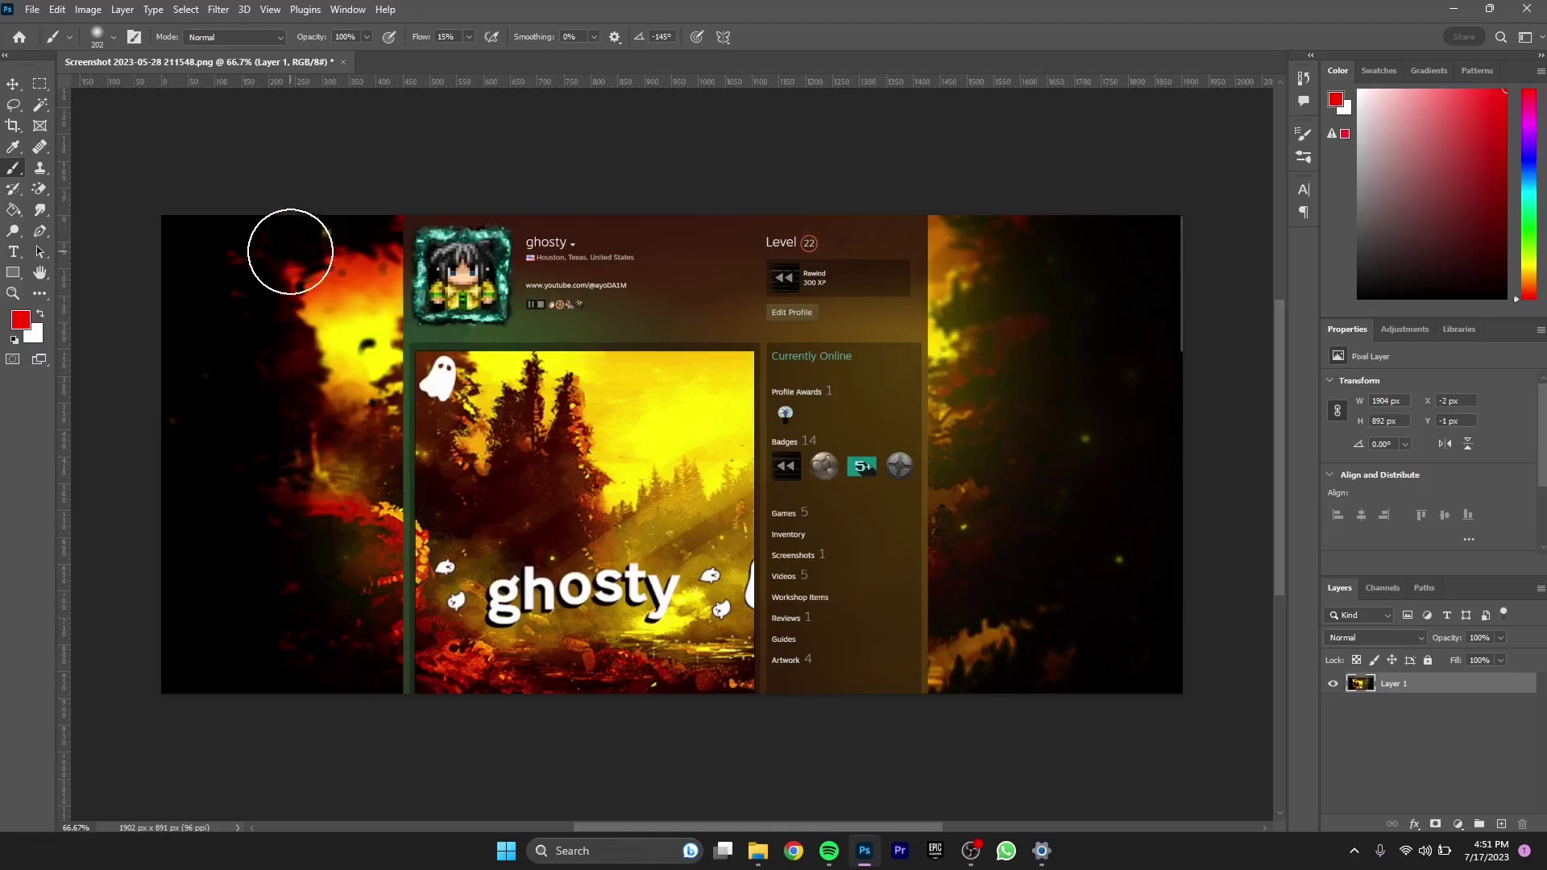
{"action": "left_click", "coordinate": [13, 83]}
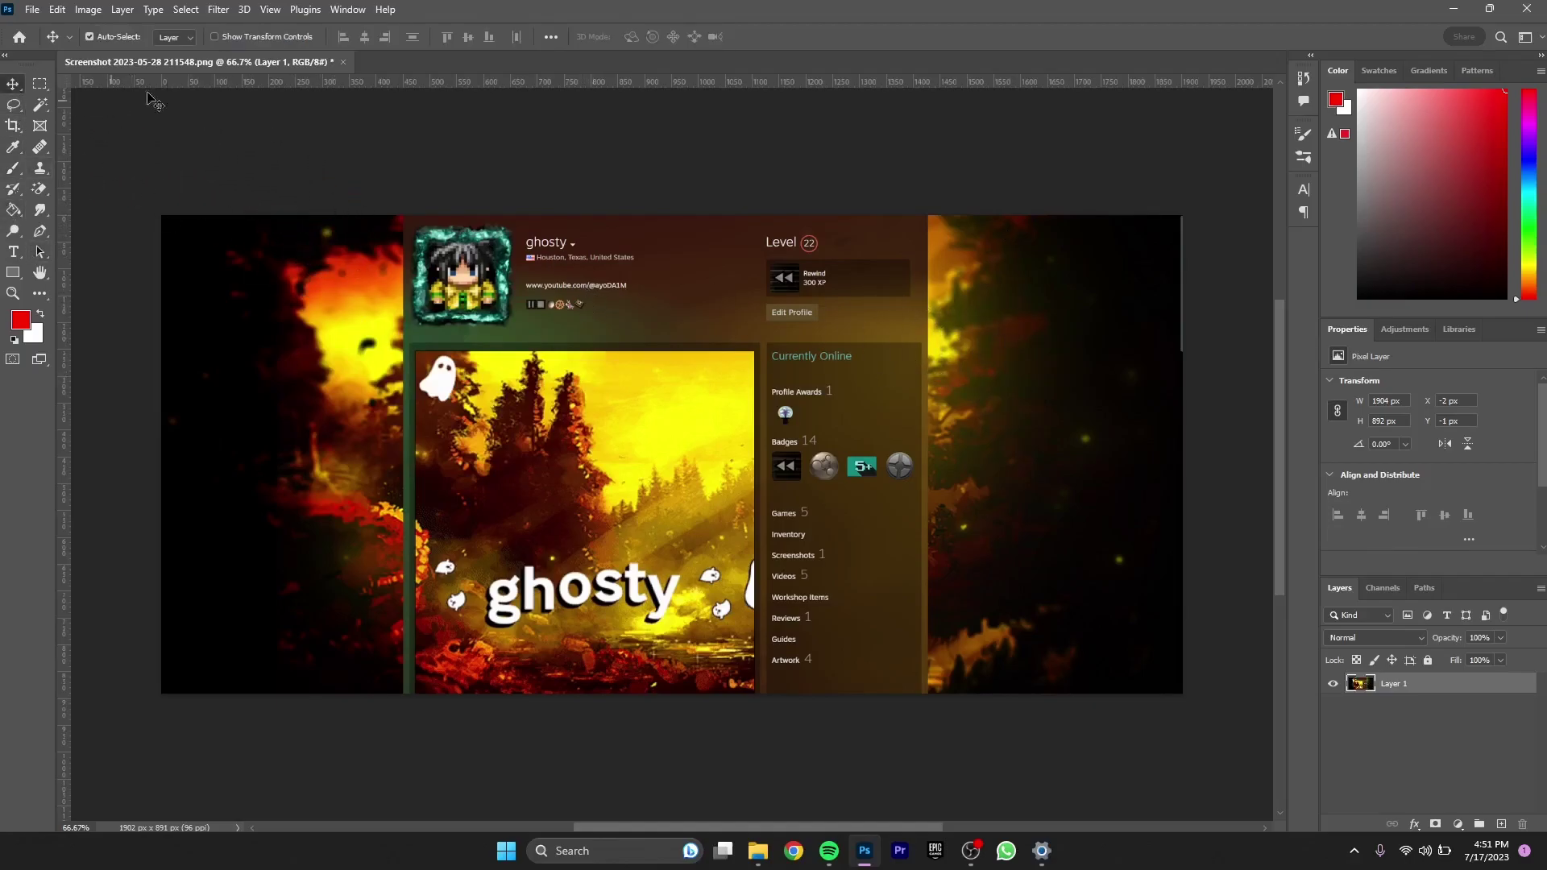
Apply Brightness/Contrast with Brightness 8 and Contrast 5 to the screenshot layer
{"action": "left_click", "coordinate": [88, 9]}
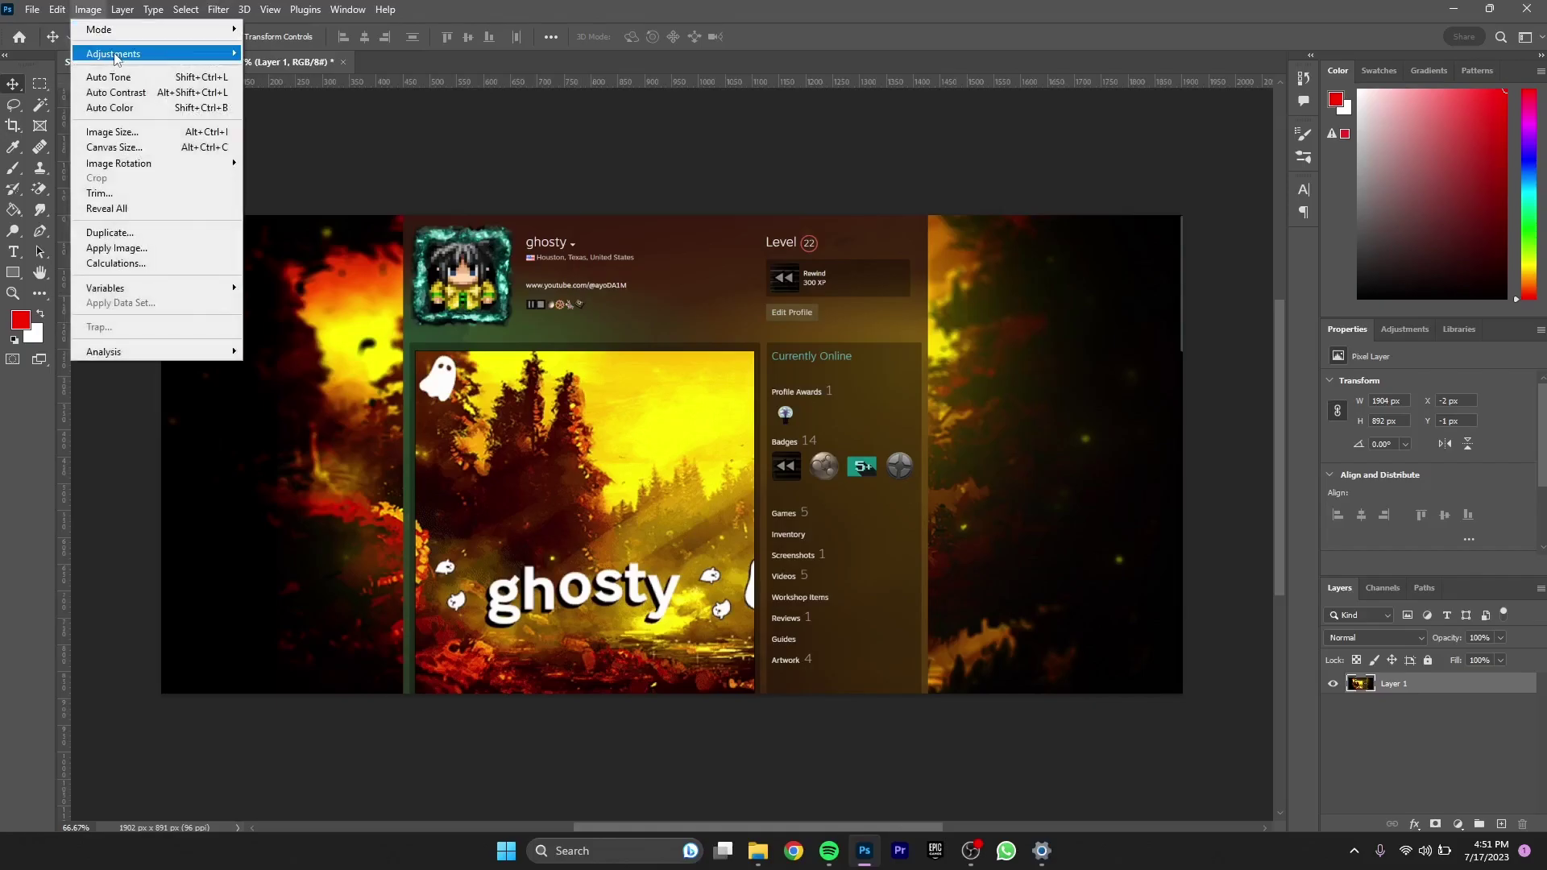
{"action": "mouse_move", "coordinate": [115, 58]}
{"action": "left_click", "coordinate": [298, 55]}
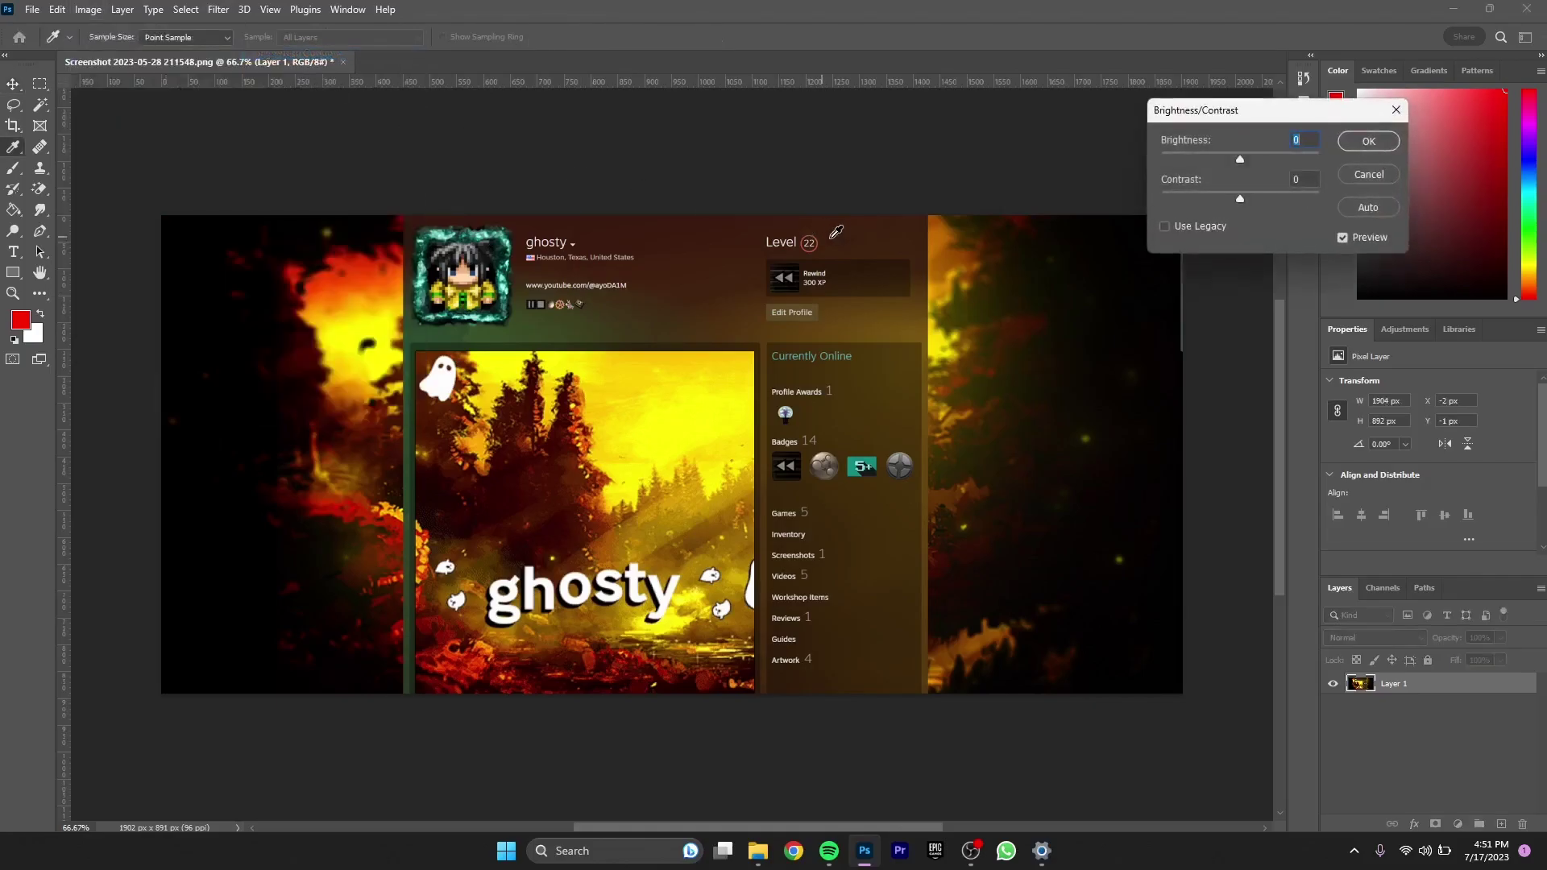
{"action": "left_click_drag", "start_coordinate": [1241, 161], "coordinate": [1310, 171]}
{"action": "left_click_drag", "start_coordinate": [1207, 201], "coordinate": [1337, 224]}
{"action": "key", "text": "Tab"}
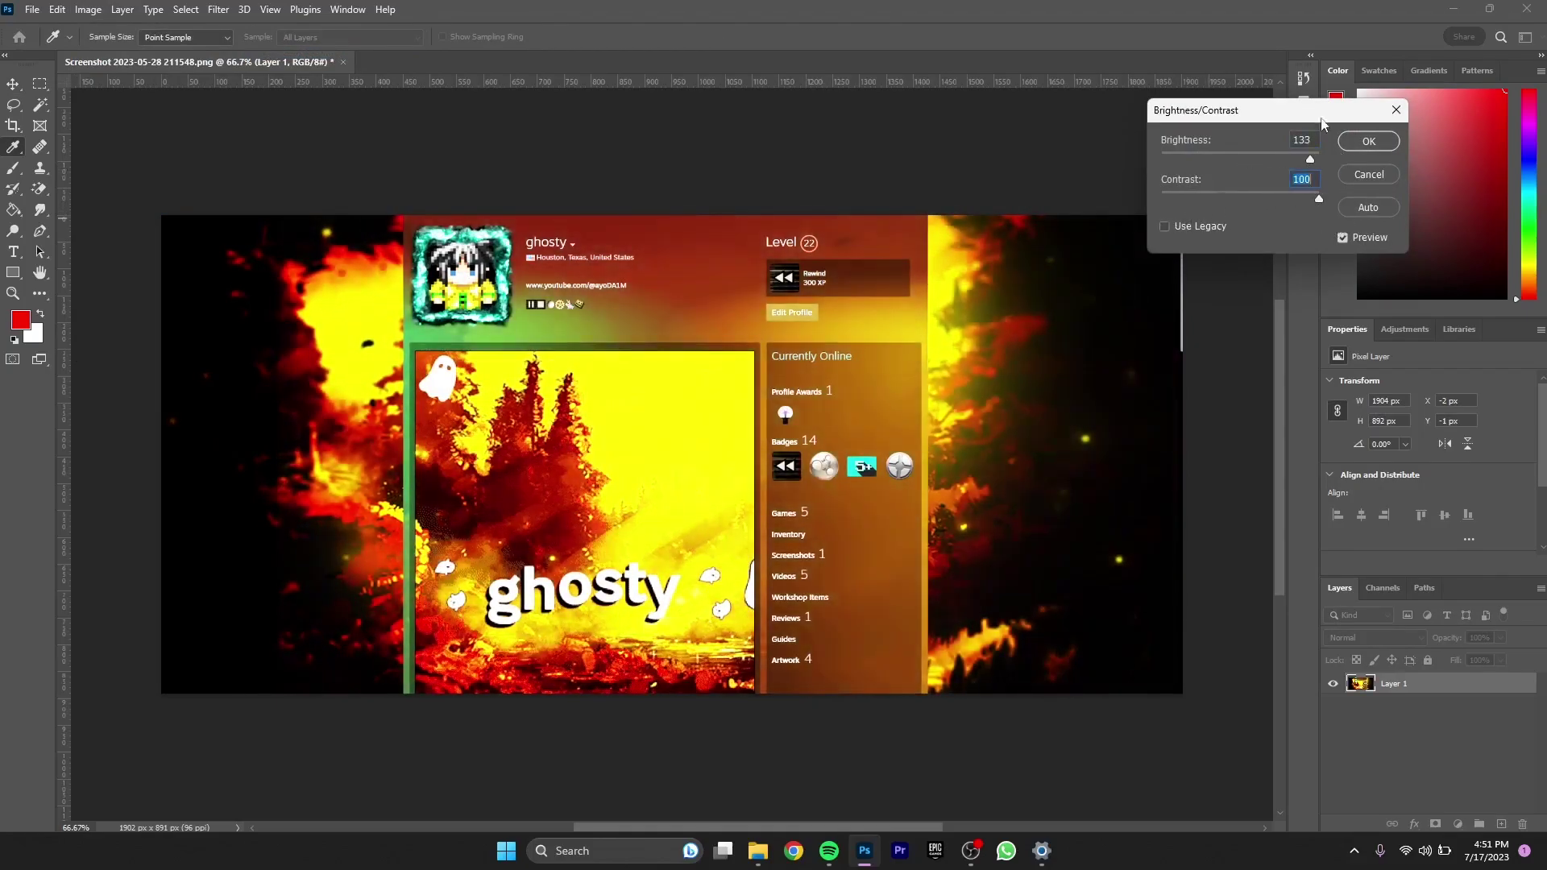
{"action": "left_click_drag", "start_coordinate": [1323, 115], "coordinate": [1172, 141]}
{"action": "left_click_drag", "start_coordinate": [1160, 204], "coordinate": [1079, 215]}
{"action": "left_click_drag", "start_coordinate": [1148, 167], "coordinate": [1078, 172]}
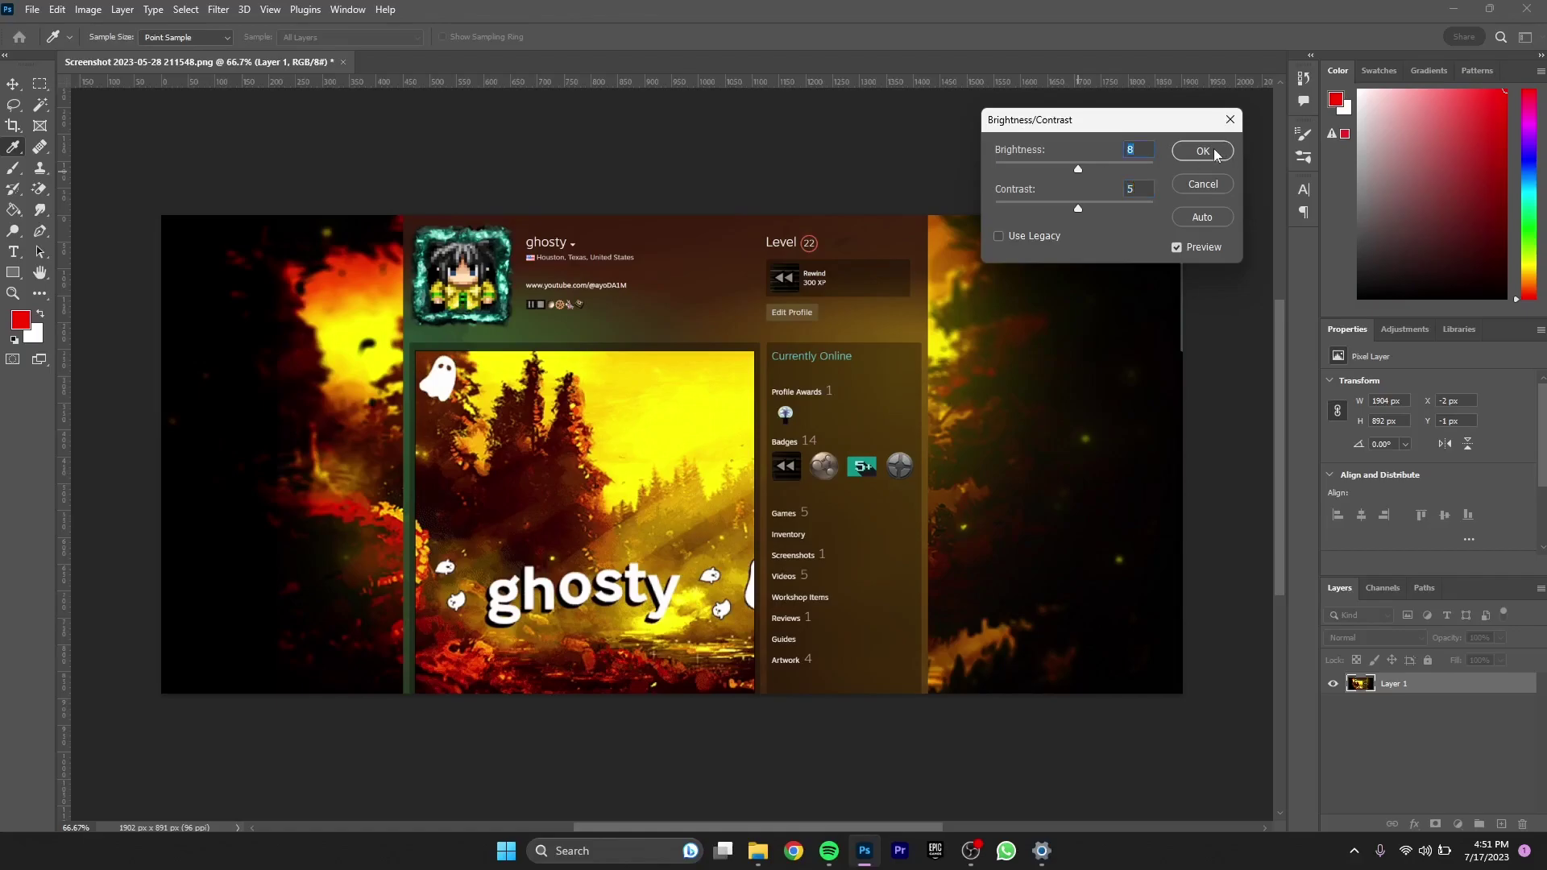
{"action": "left_click", "coordinate": [1216, 154]}
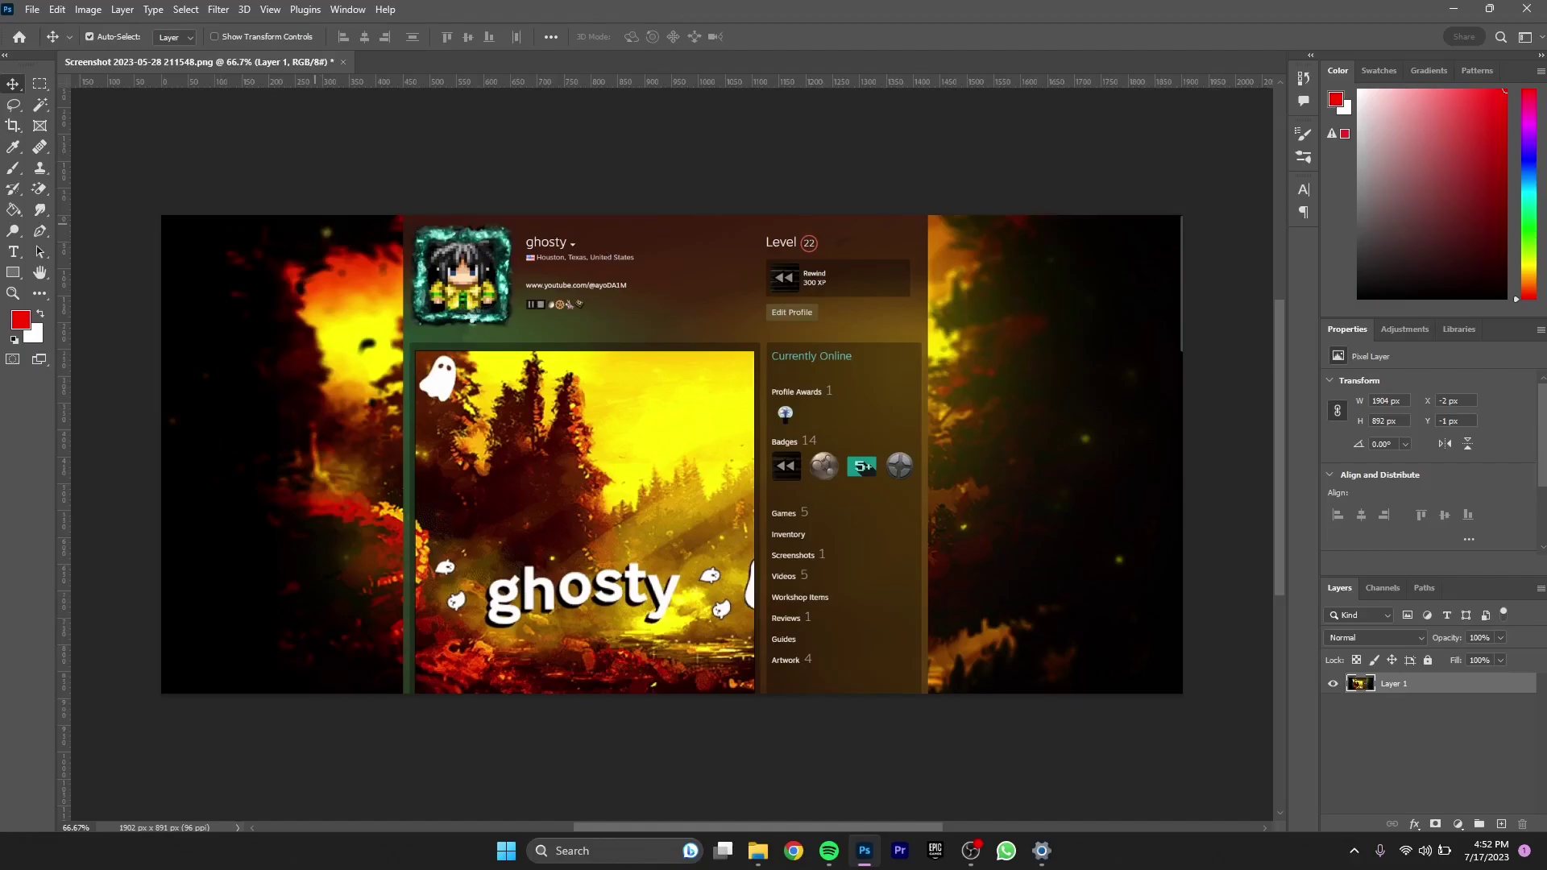
Edit the red text so it reads 'steam profile' and commit it
{"action": "key", "text": "t"}
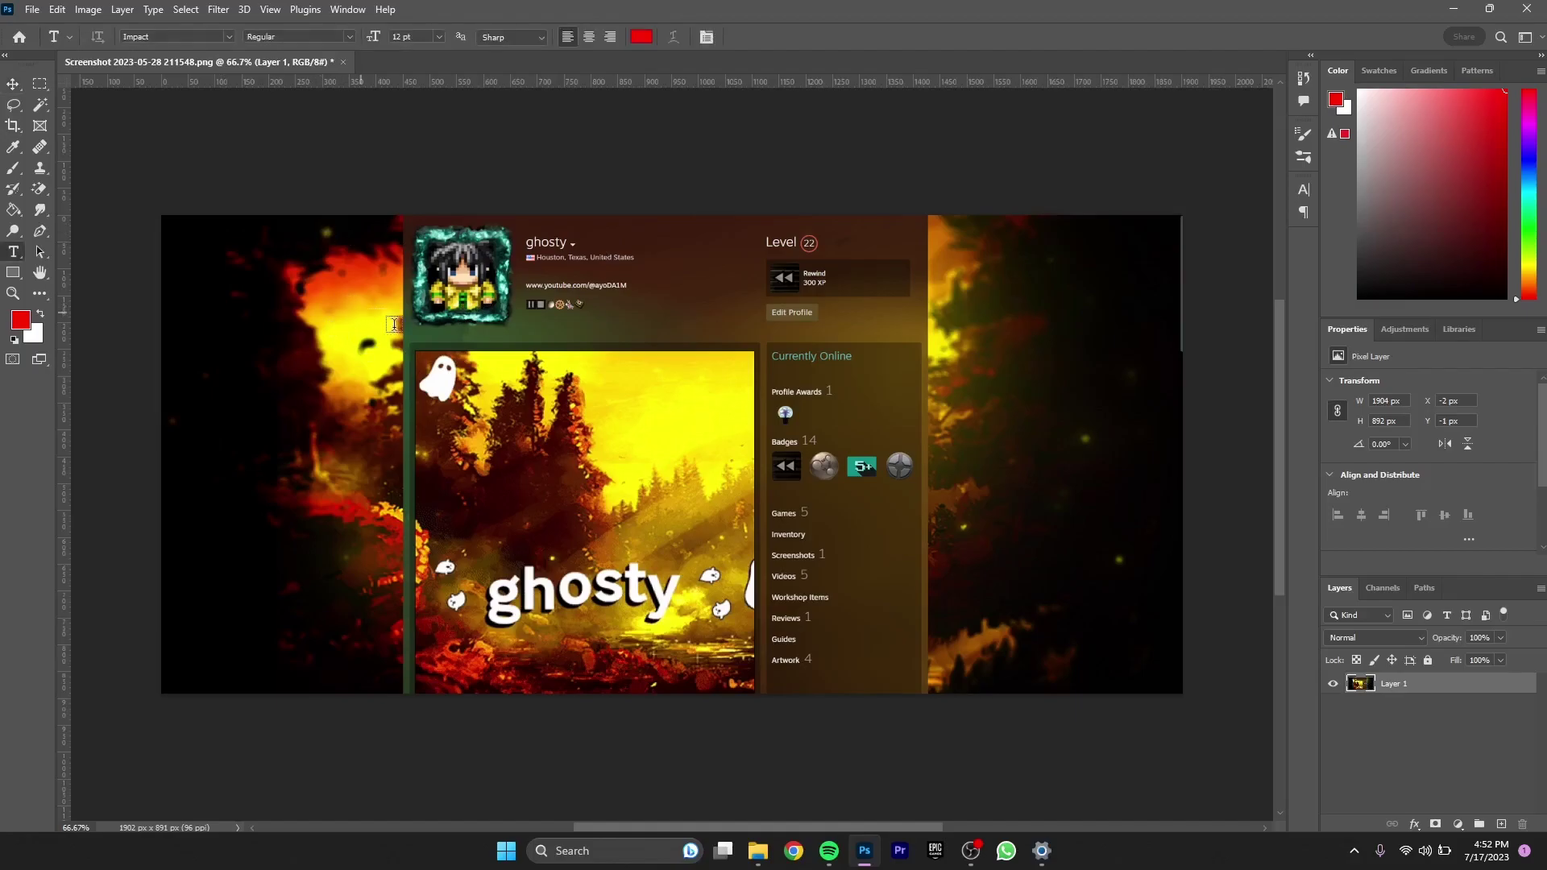
{"action": "left_click", "coordinate": [360, 312]}
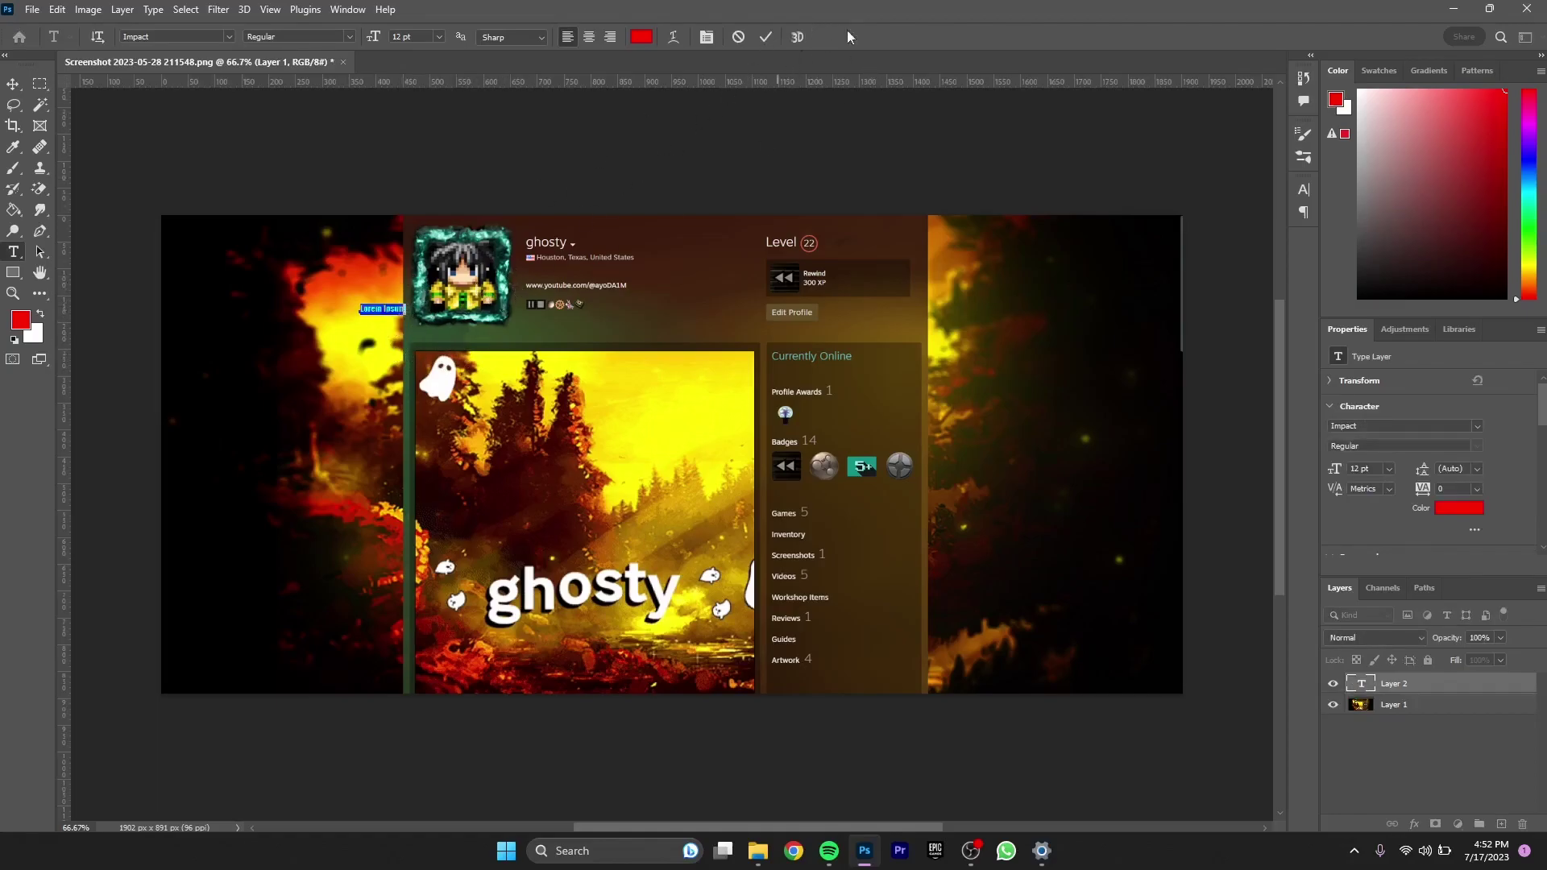
{"action": "left_click", "coordinate": [765, 37]}
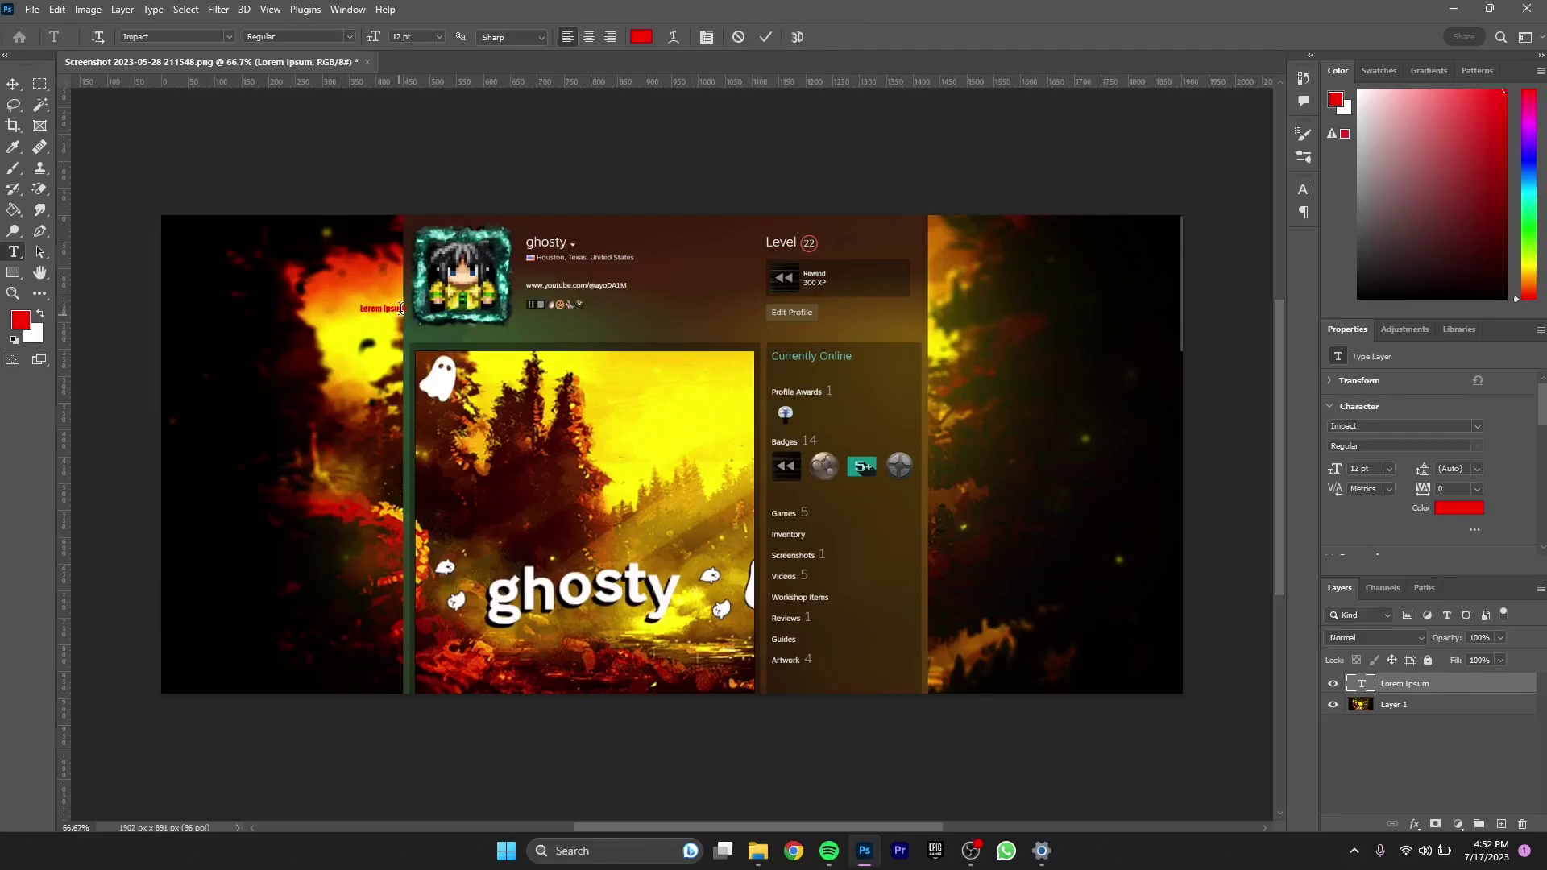
{"action": "left_click", "coordinate": [391, 309]}
{"action": "left_click", "coordinate": [403, 315]}
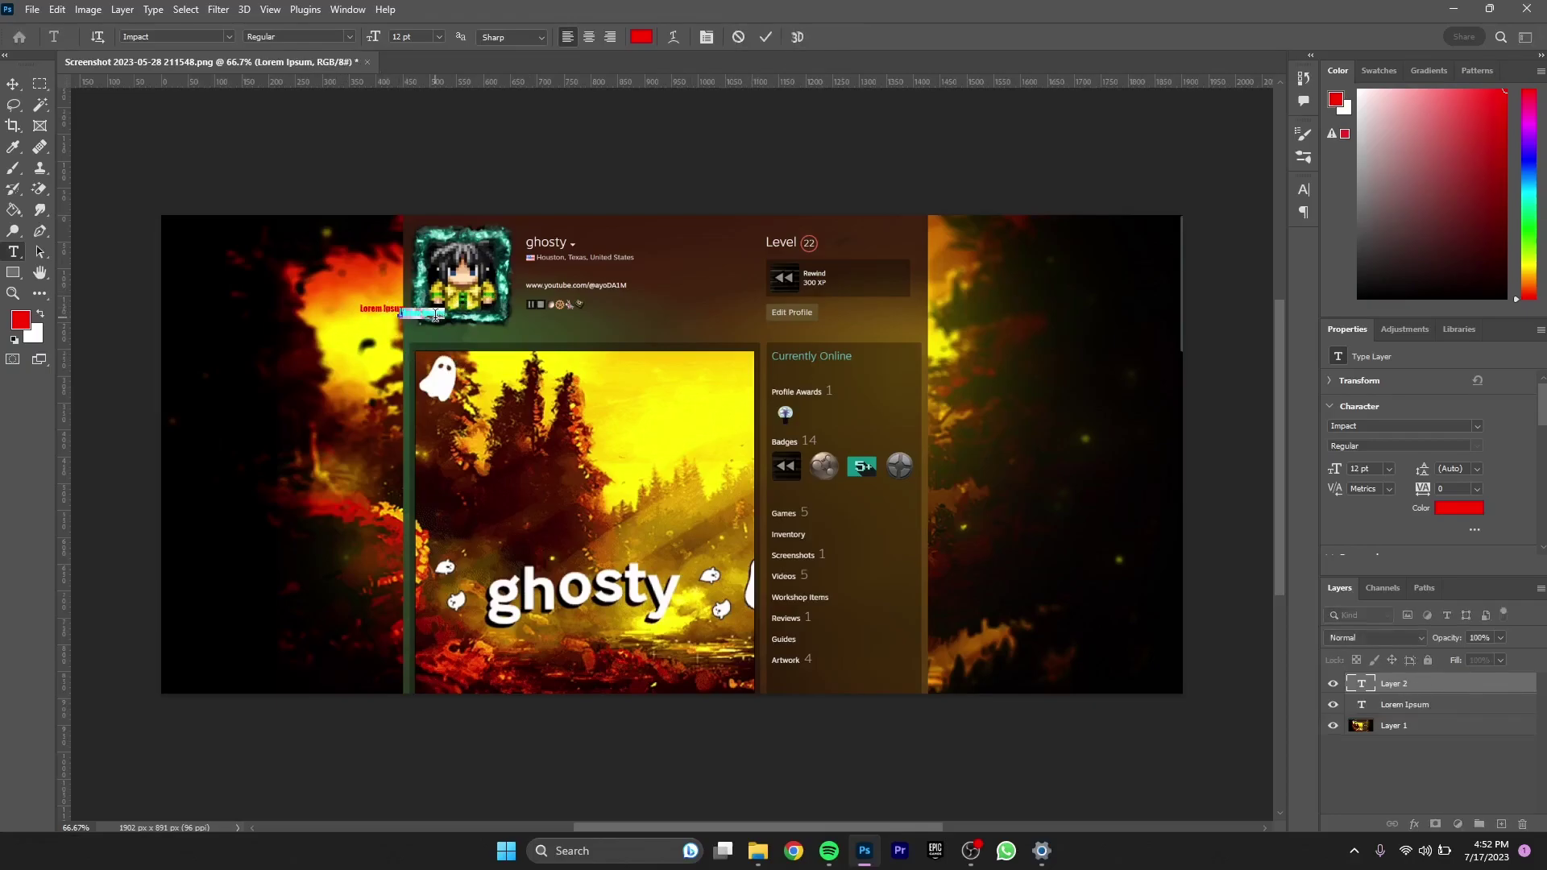
{"action": "left_click", "coordinate": [384, 308]}
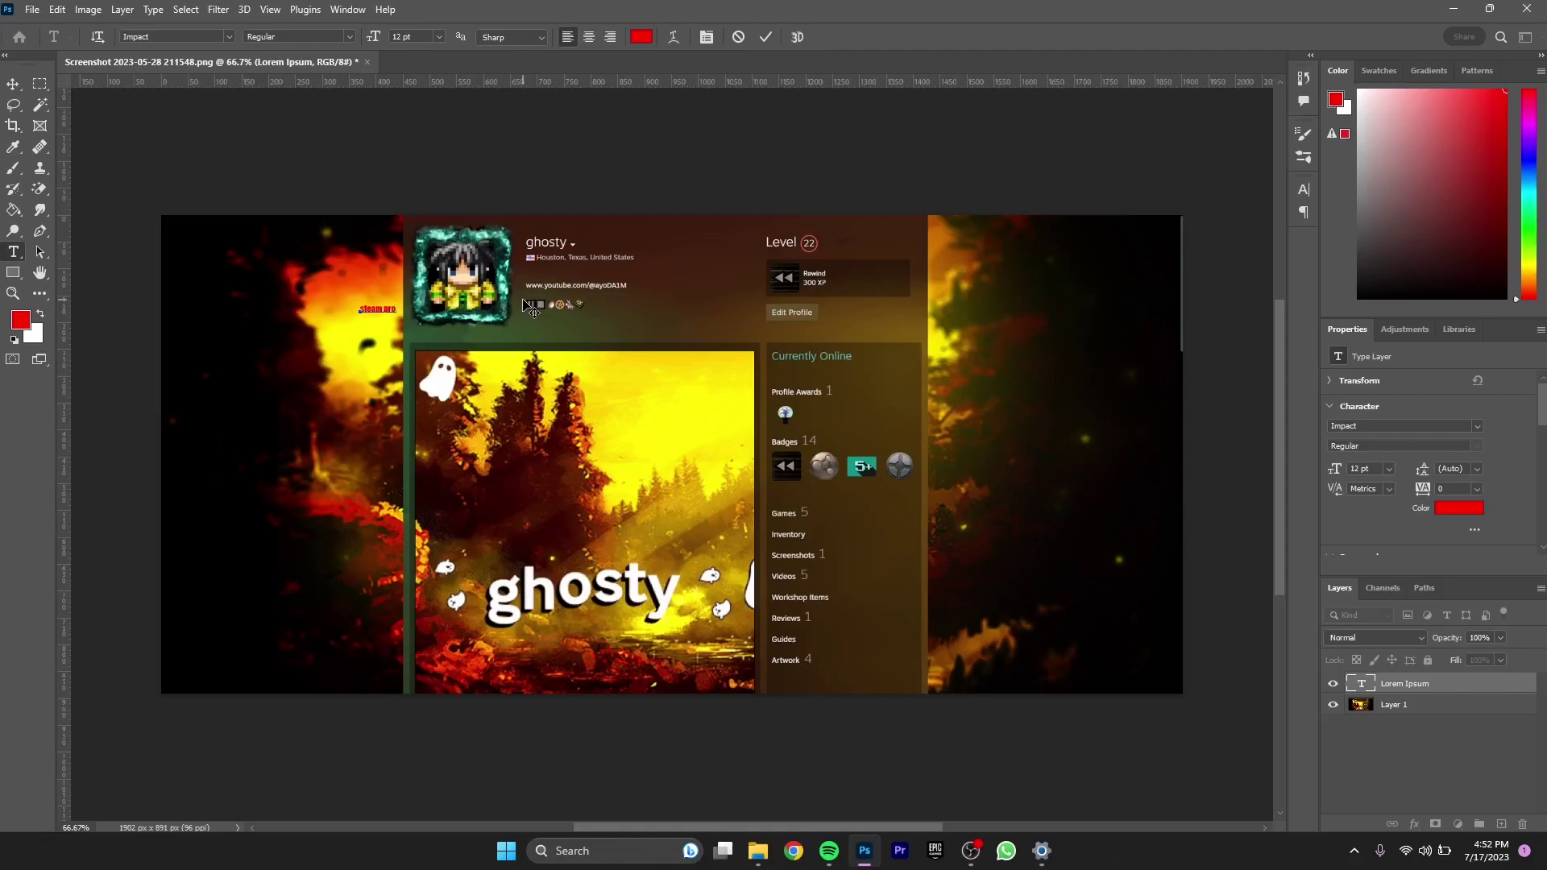
{"action": "type", "text": "file"}
{"action": "left_click", "coordinate": [766, 37]}
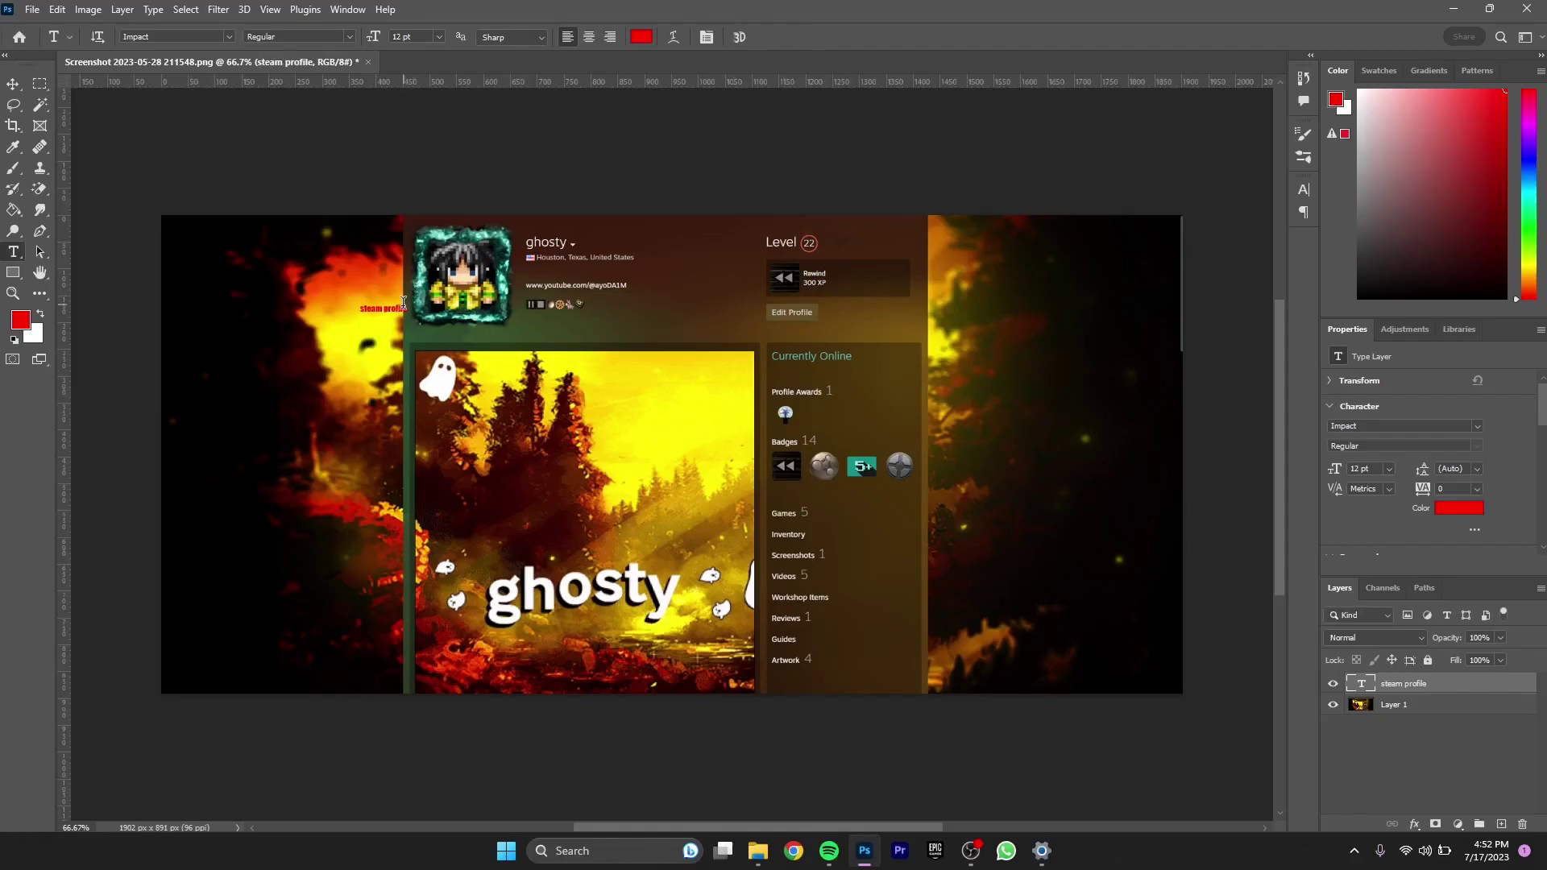
Scale the 'steam profile' text up to 197.62 pt and move it up and left
{"action": "key", "text": "v"}
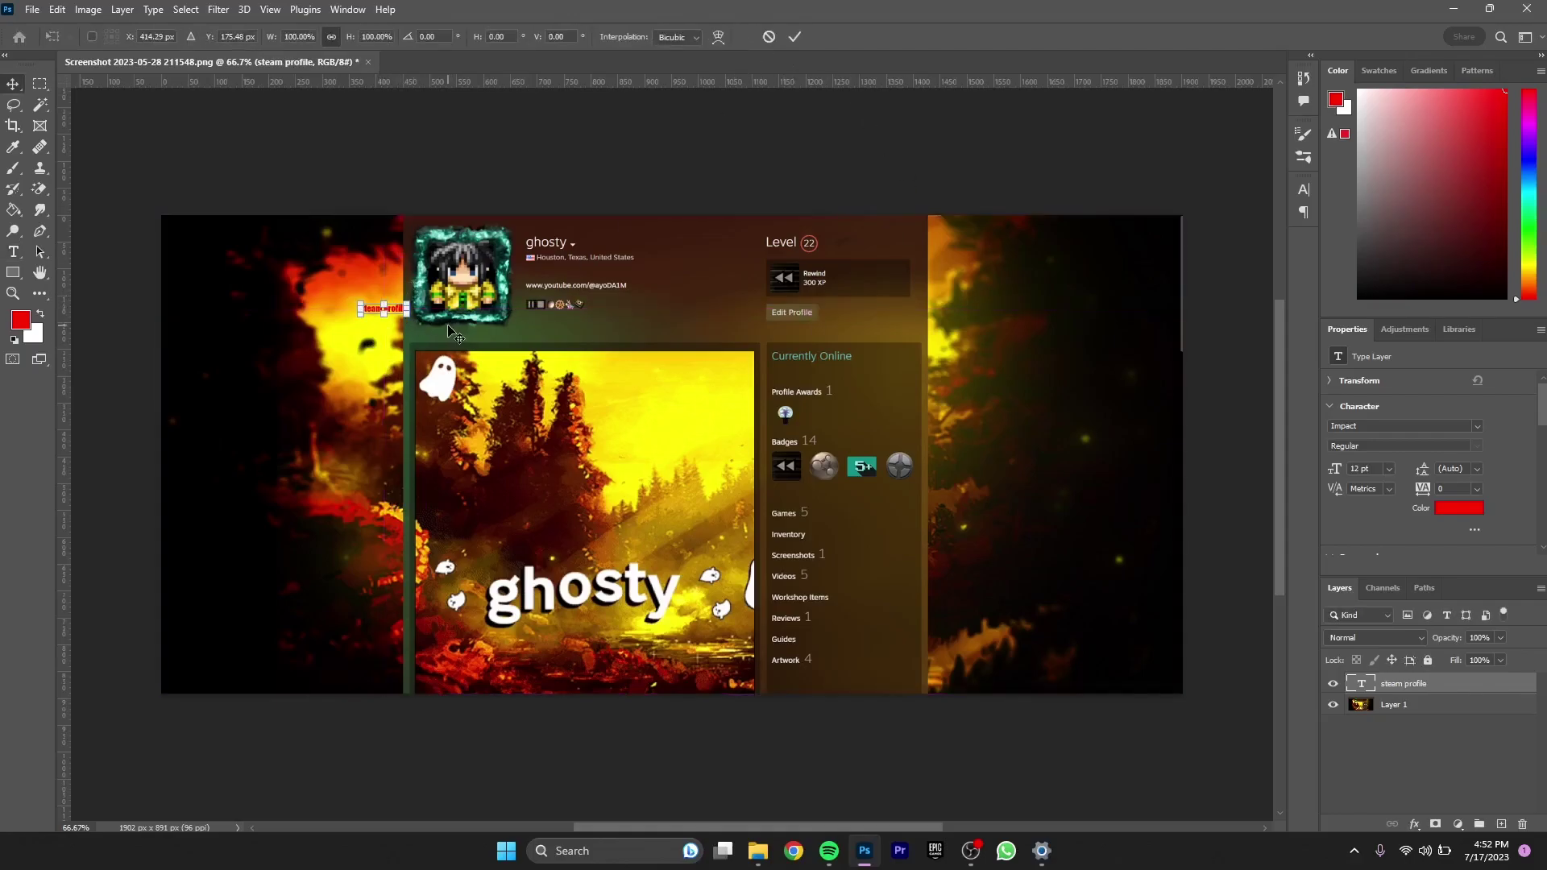
{"action": "key", "text": "ctrl+t"}
{"action": "left_click_drag", "start_coordinate": [407, 314], "coordinate": [1094, 639]}
{"action": "left_click_drag", "start_coordinate": [832, 442], "coordinate": [725, 393]}
{"action": "key", "text": "Return"}
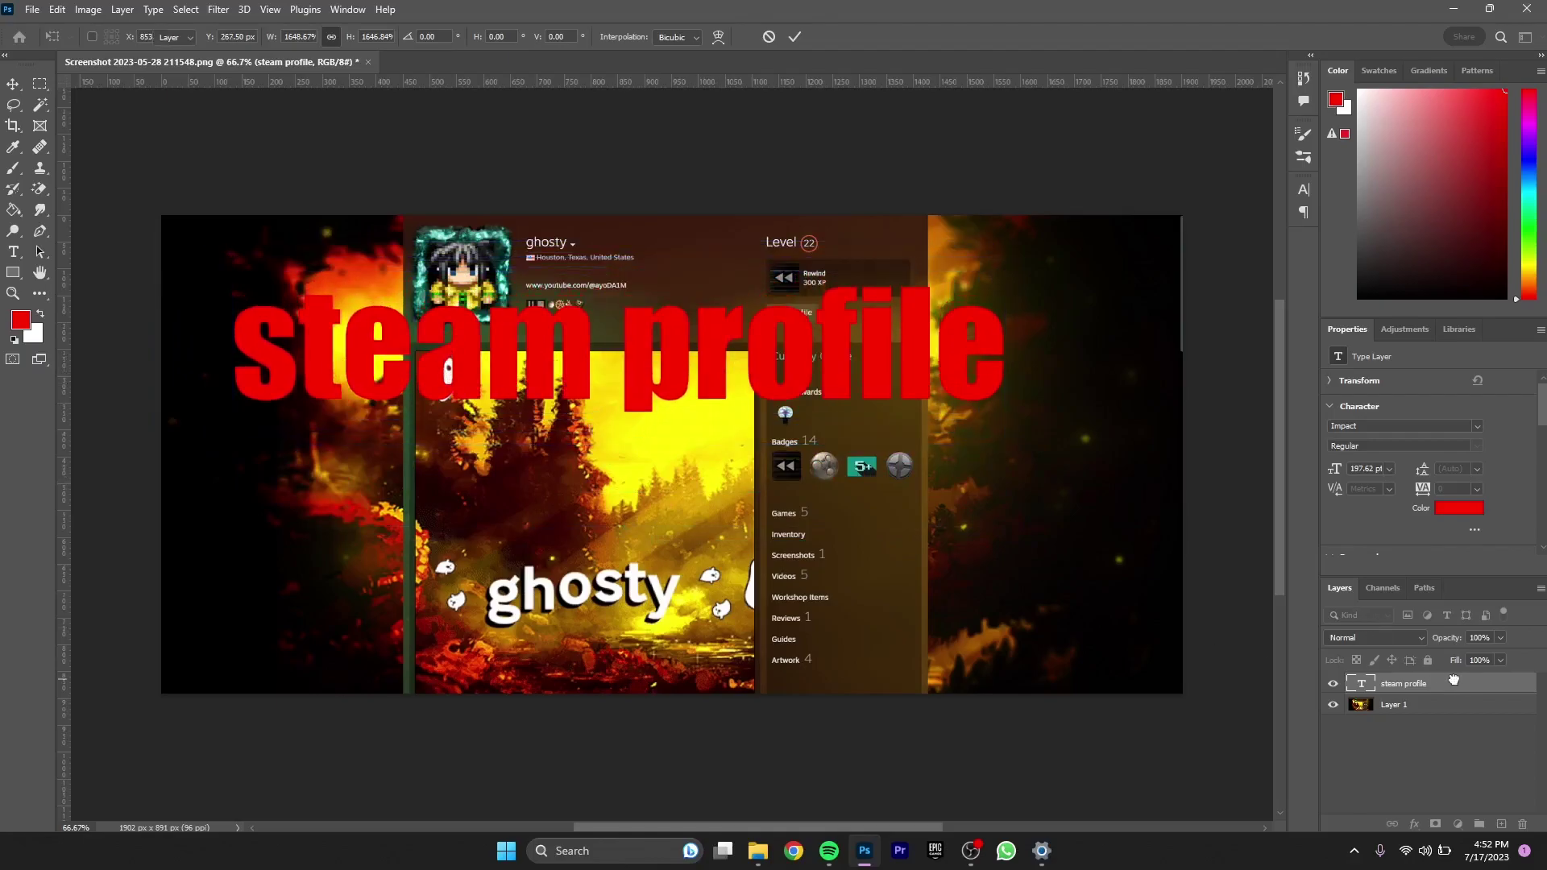
{"action": "double_click", "coordinate": [1444, 679]}
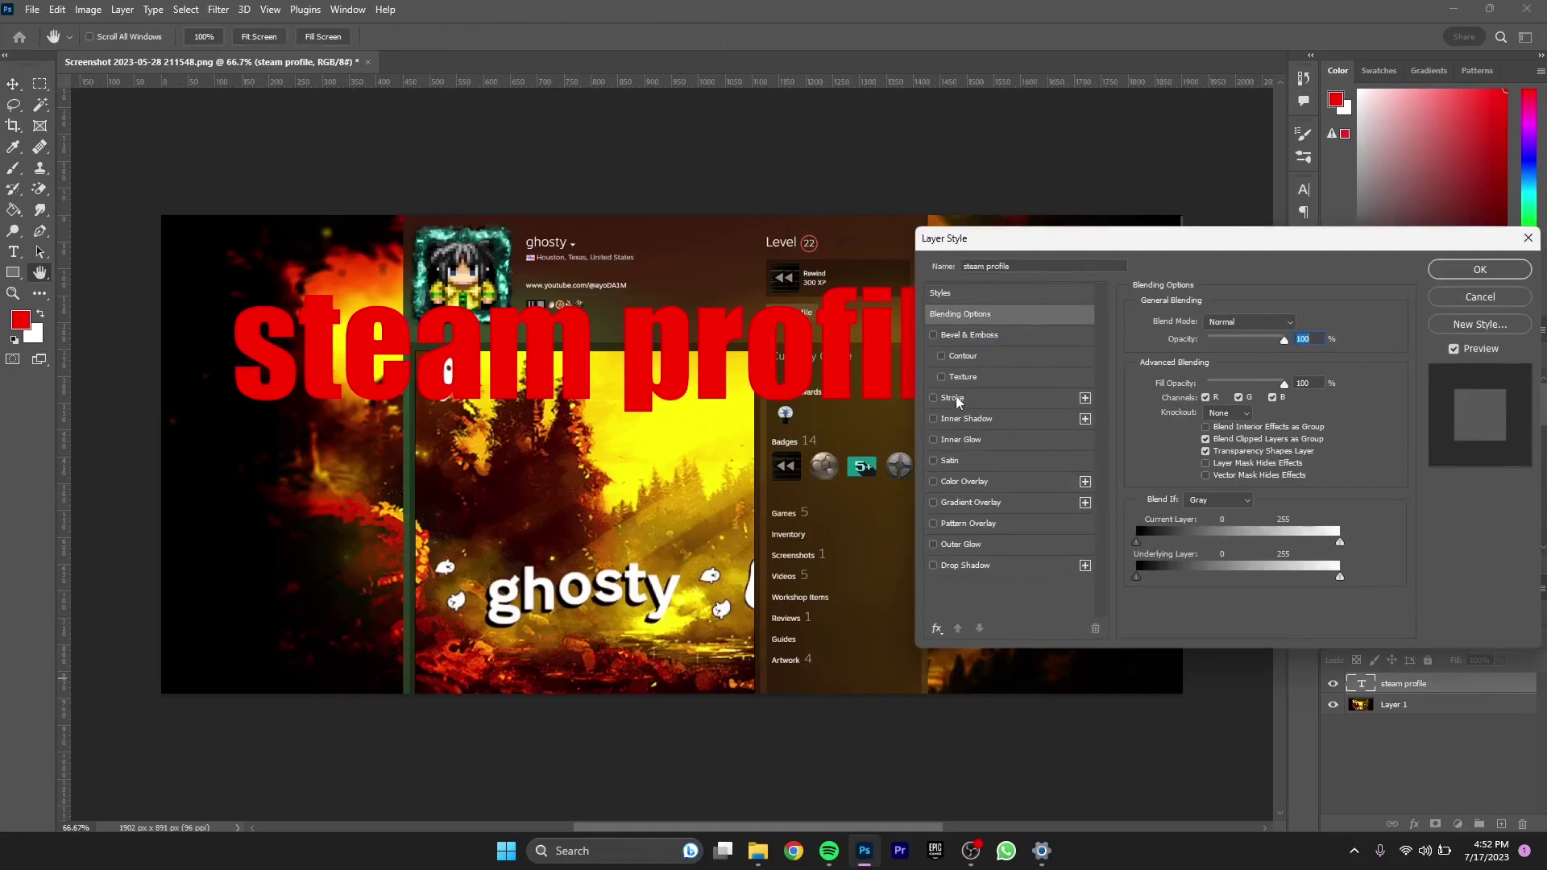
{"action": "left_click", "coordinate": [956, 567]}
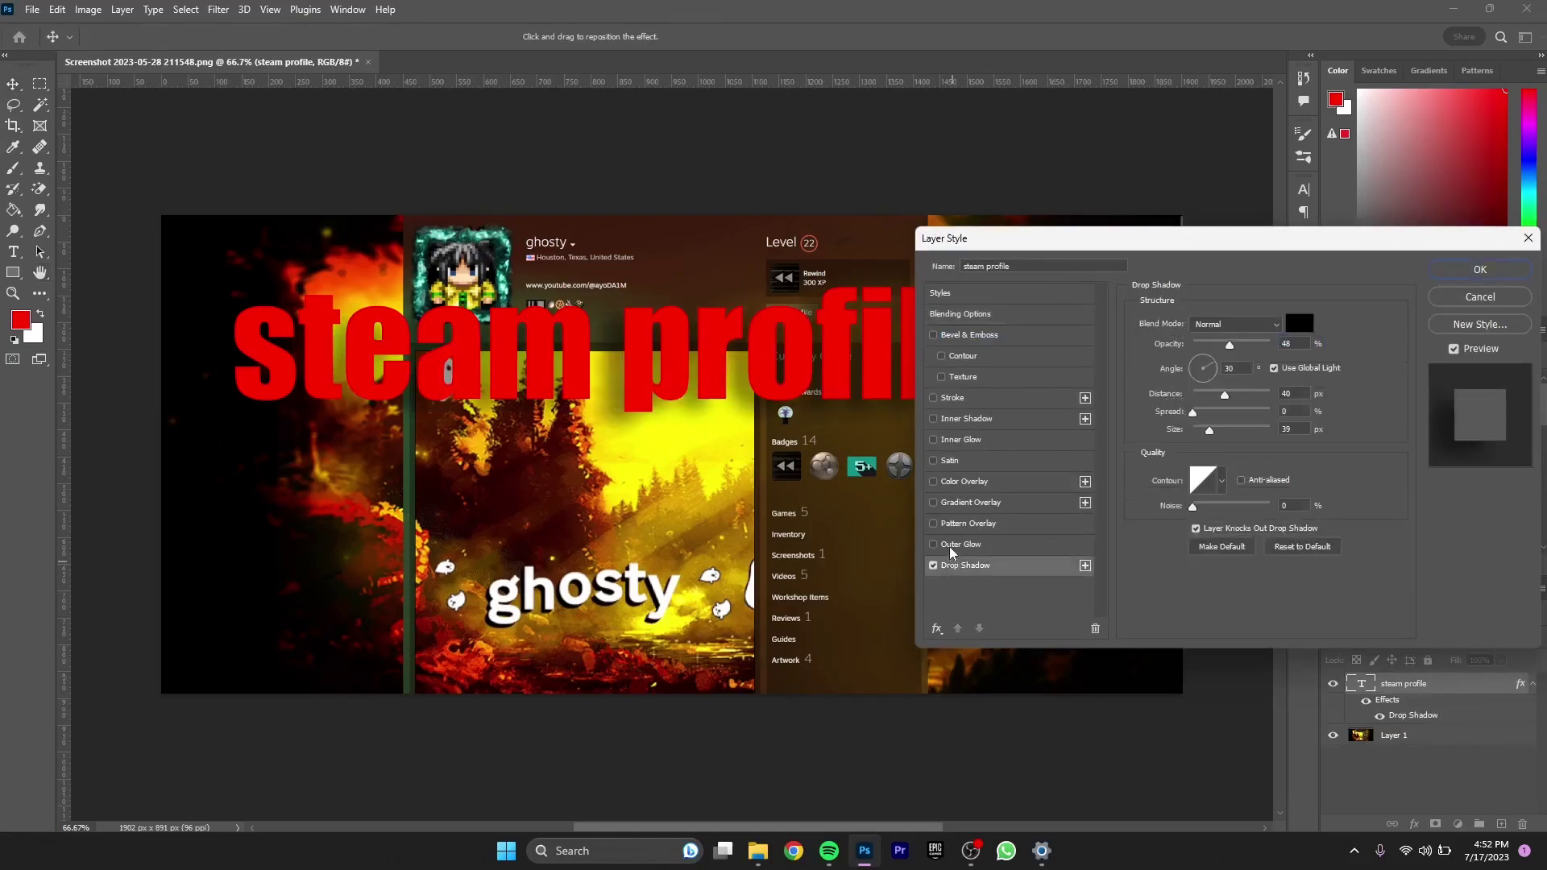
{"action": "left_click", "coordinate": [950, 546]}
{"action": "left_click", "coordinate": [958, 523]}
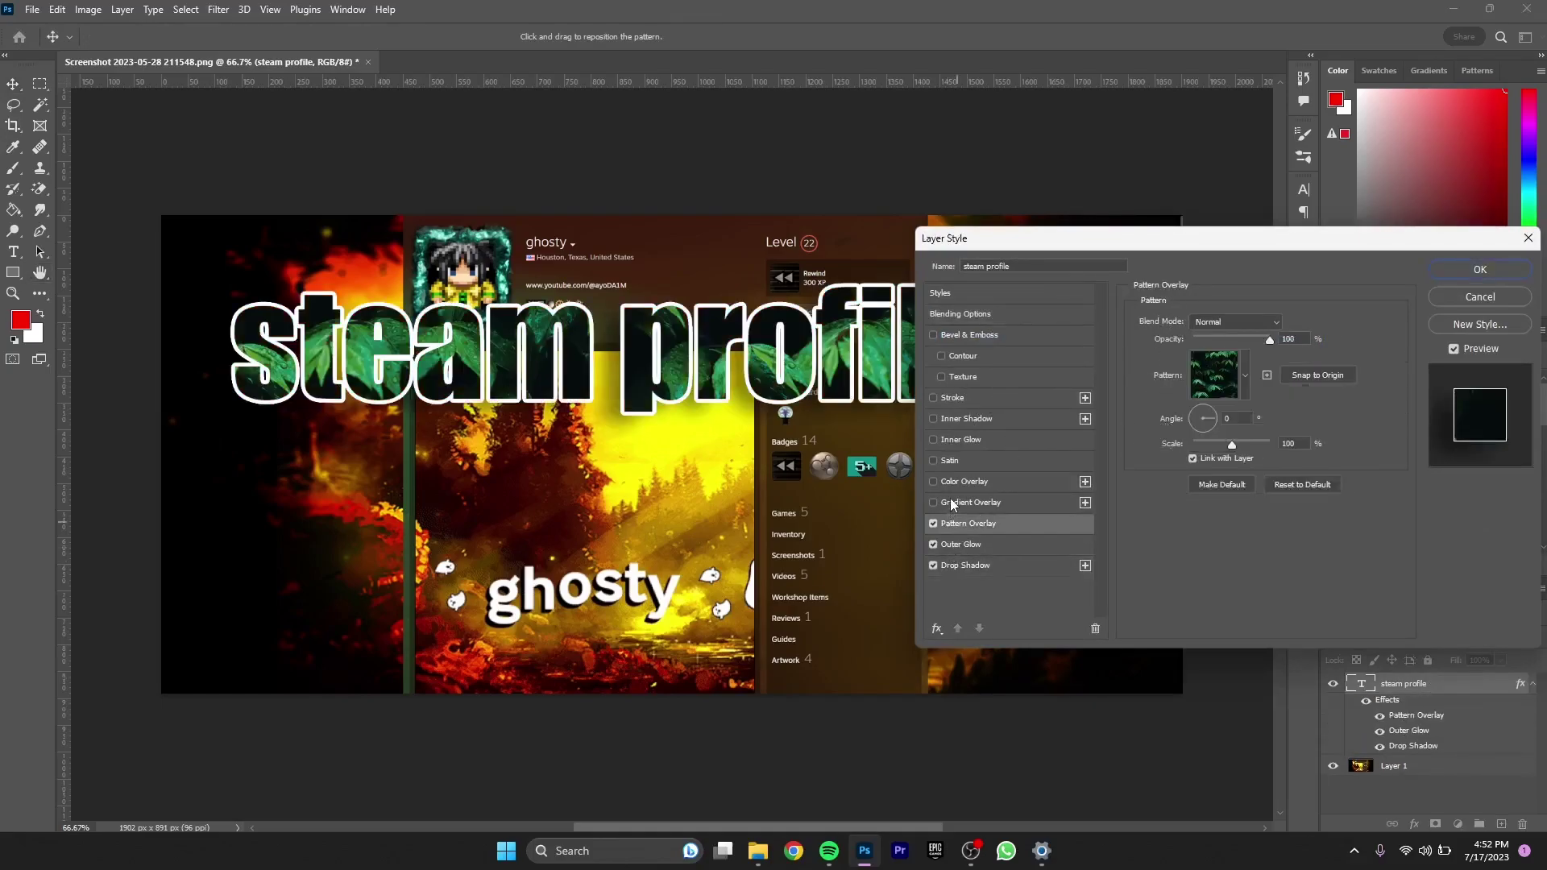
{"action": "left_click", "coordinate": [951, 497]}
{"action": "left_click", "coordinate": [956, 481]}
{"action": "left_click", "coordinate": [959, 466]}
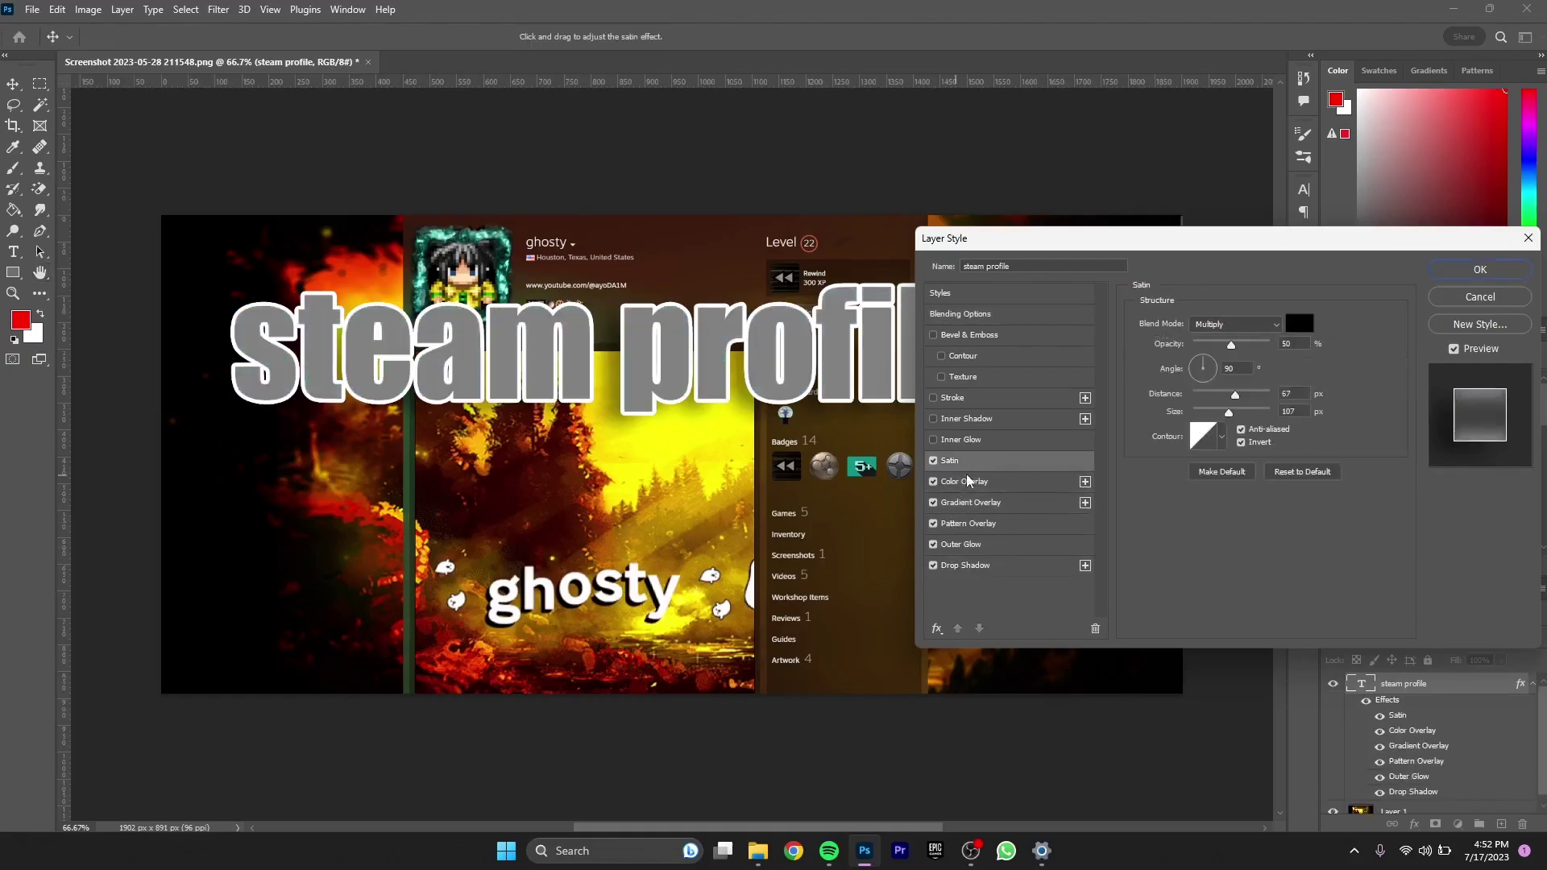
{"action": "left_click", "coordinate": [969, 484]}
{"action": "left_click", "coordinate": [975, 504]}
{"action": "left_click", "coordinate": [978, 524]}
{"action": "left_click", "coordinate": [977, 546]}
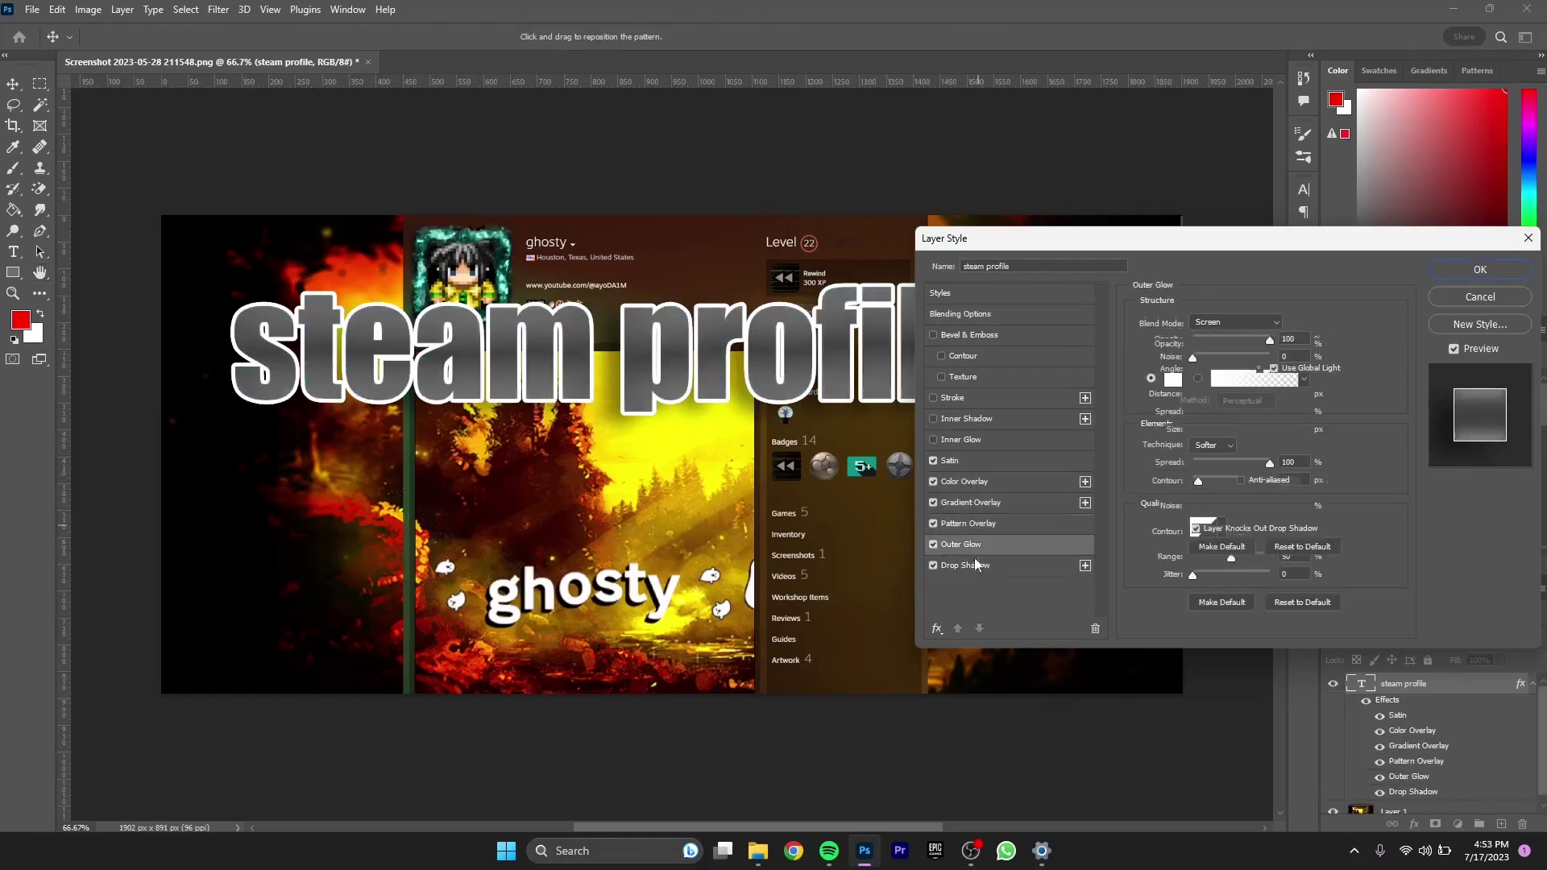
{"action": "left_click", "coordinate": [975, 564]}
{"action": "left_click", "coordinate": [970, 502]}
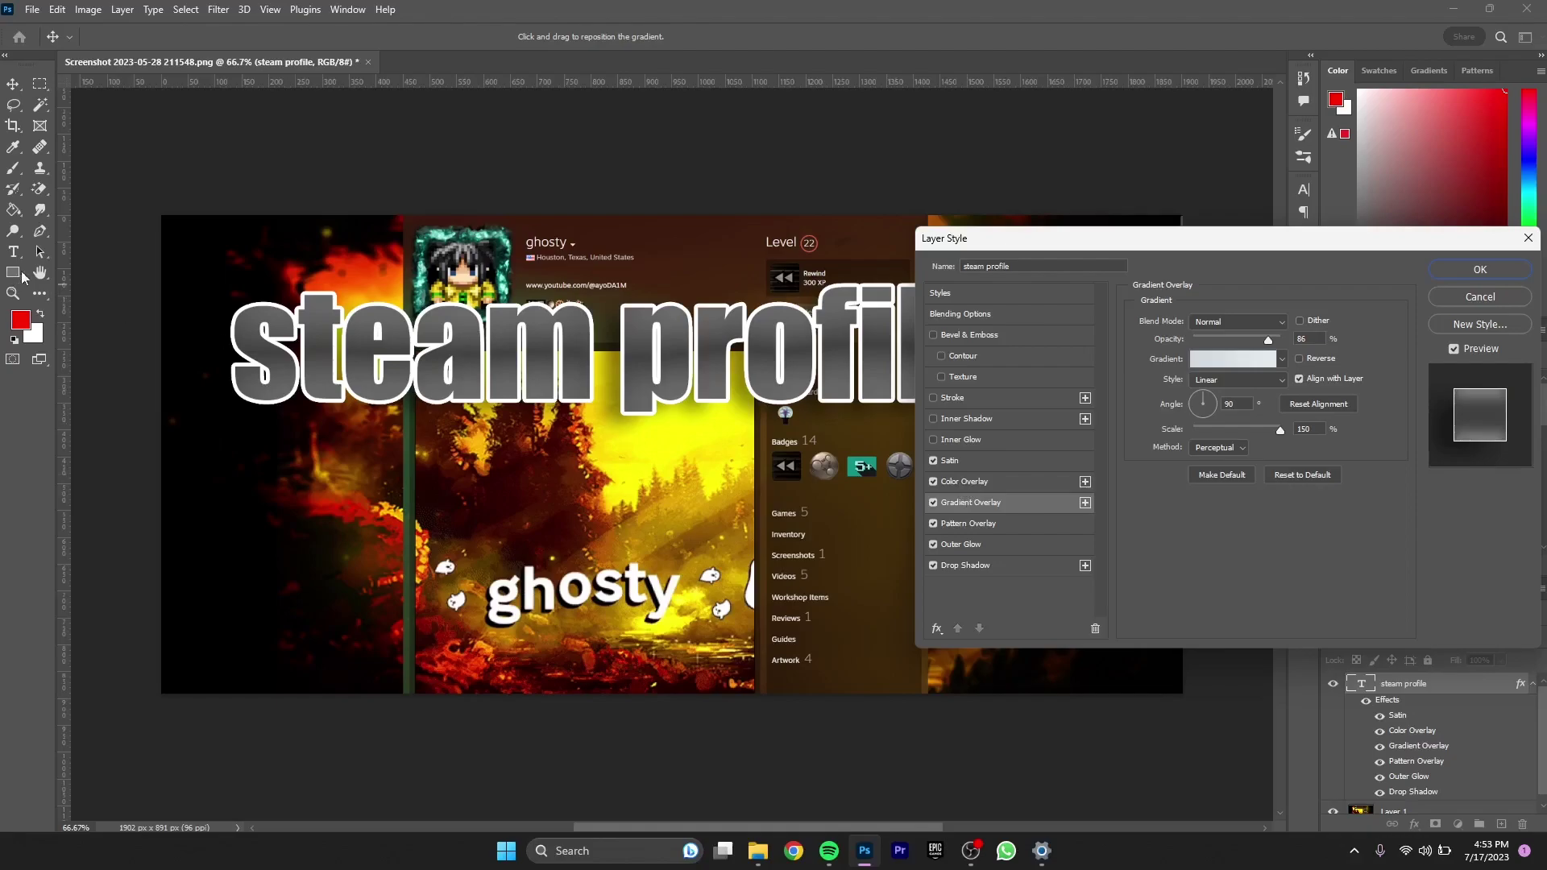
{"action": "left_click", "coordinate": [1008, 403]}
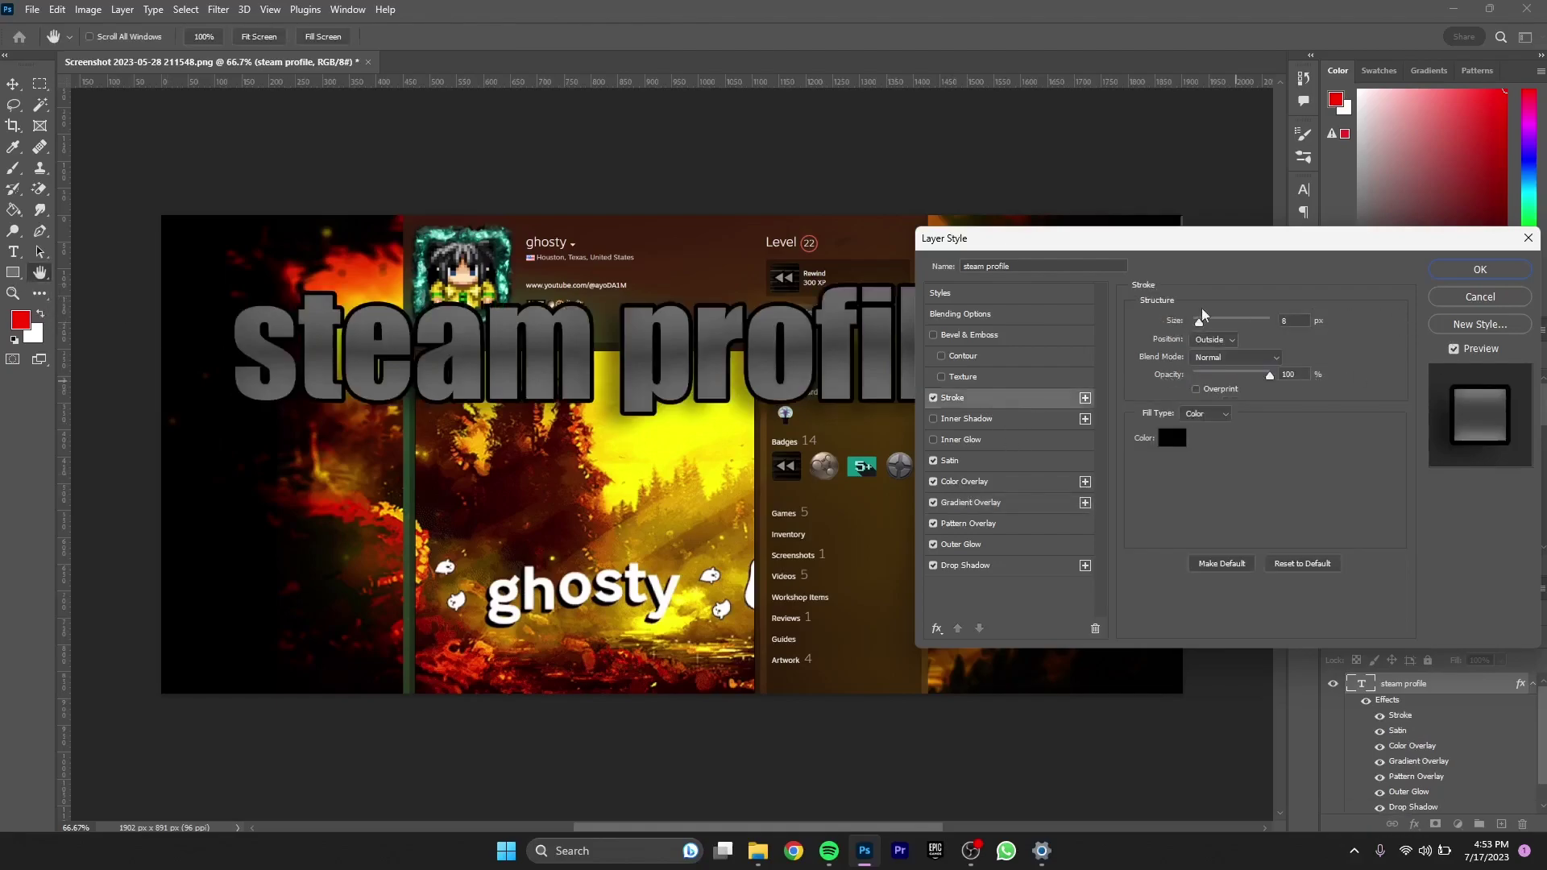
{"action": "left_click", "coordinate": [1528, 237]}
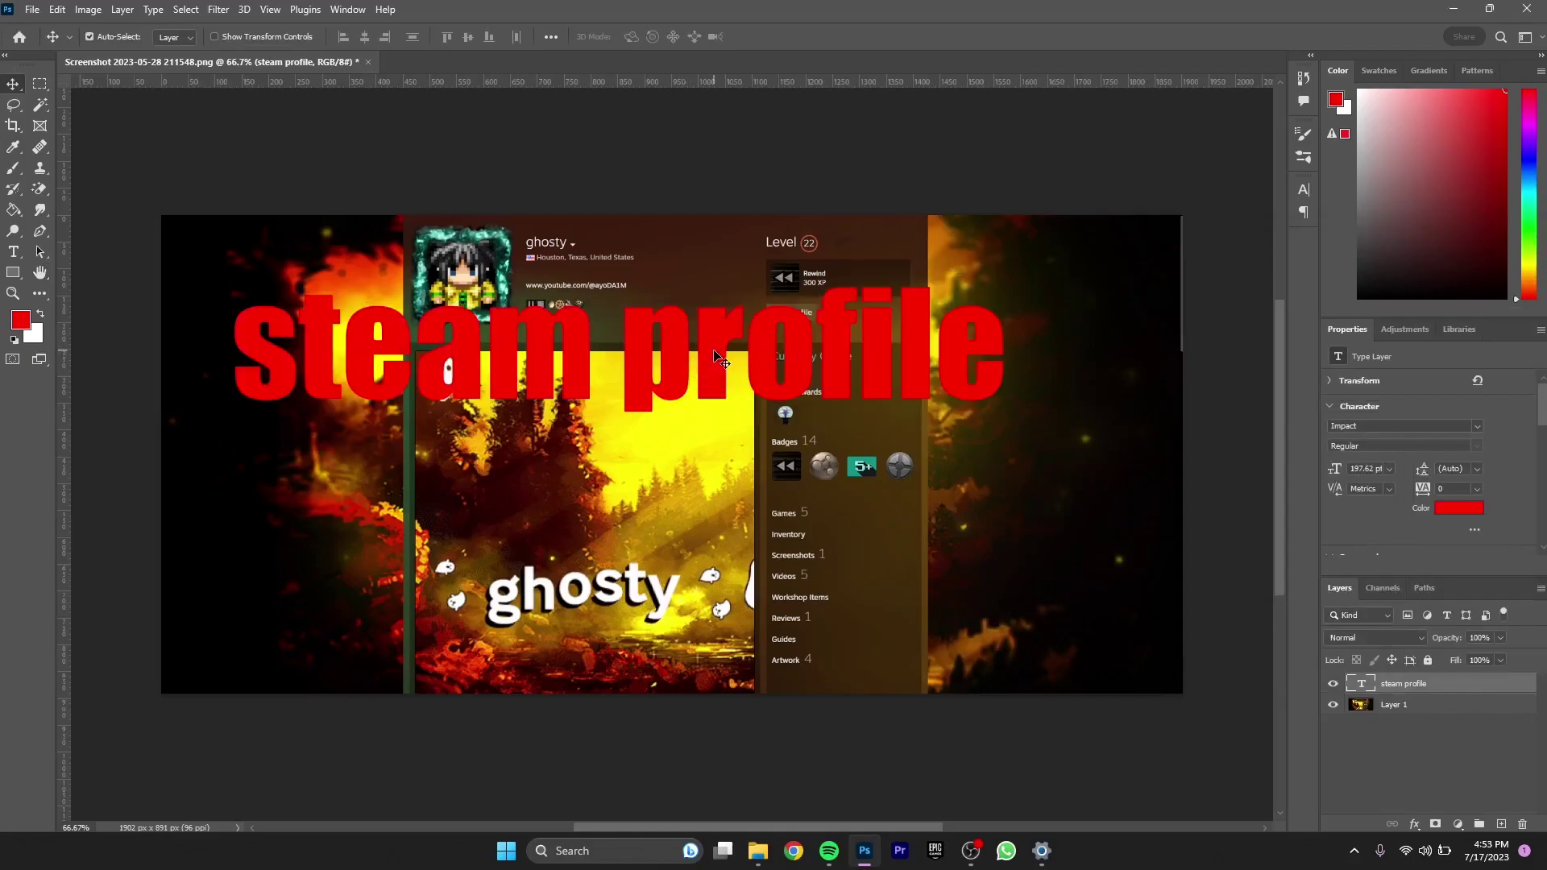
Undo the duplicated text copies and move the red text about 40 px lower
{"action": "left_click_drag", "start_coordinate": [717, 345], "coordinate": [728, 287]}
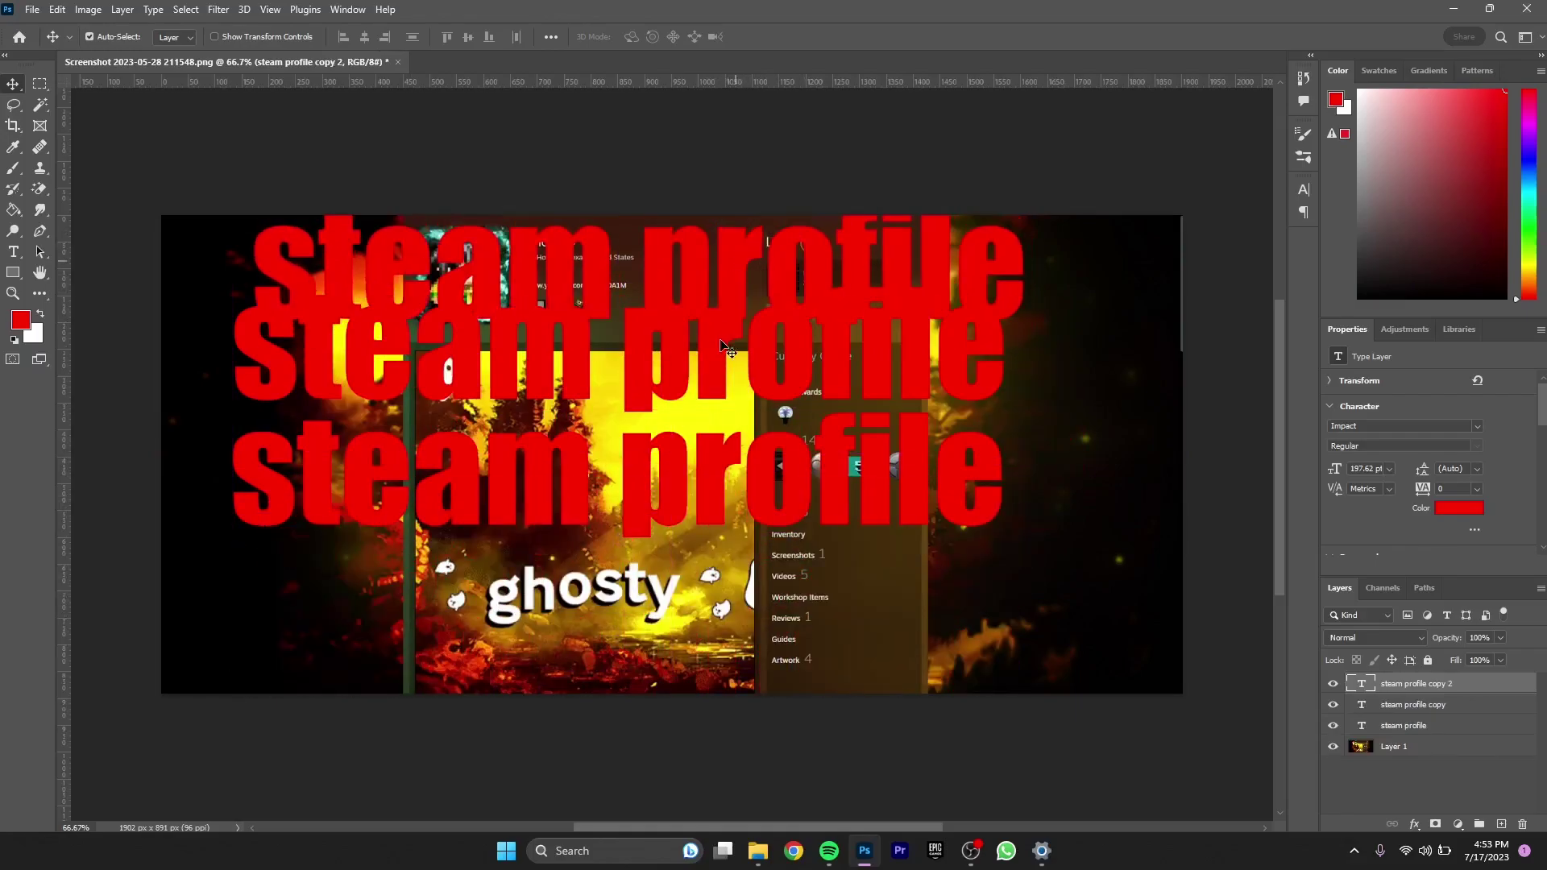
{"action": "left_click_drag", "start_coordinate": [718, 416], "coordinate": [721, 532]}
{"action": "left_click_drag", "start_coordinate": [747, 433], "coordinate": [714, 506]}
{"action": "key", "text": "ctrl+z"}
{"action": "key", "text": "ctrl+z"}
{"action": "key", "text": "ctrl+z"}
{"action": "key", "text": "ctrl+z"}
{"action": "key", "text": "ctrl+z"}
{"action": "key", "text": "ctrl+z"}
{"action": "key", "text": "ctrl+z"}
{"action": "key", "text": "ctrl+z"}
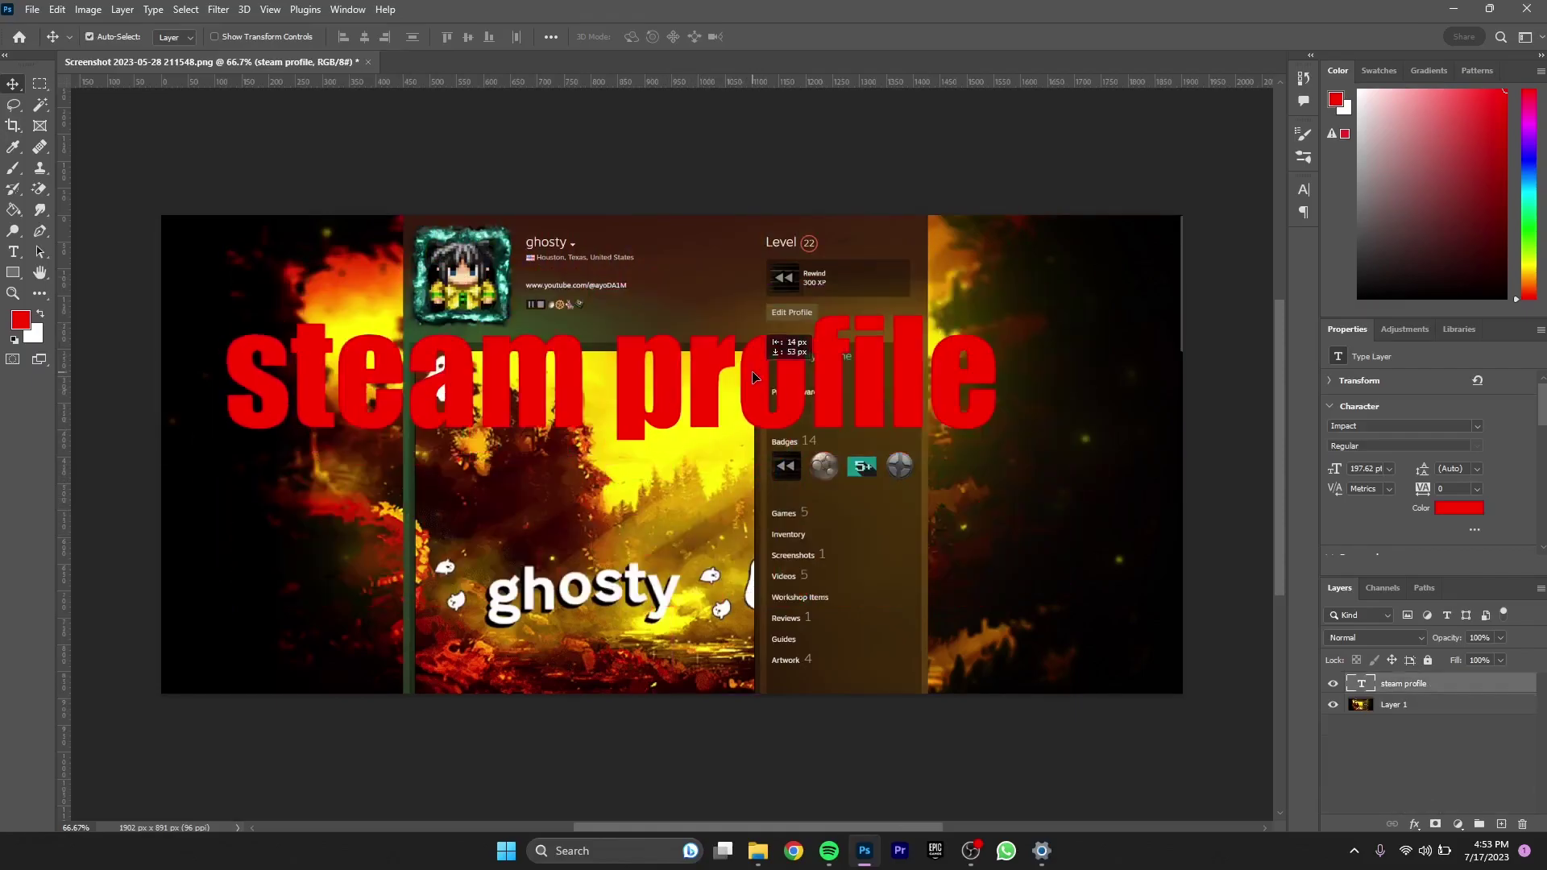
{"action": "left_click_drag", "start_coordinate": [746, 370], "coordinate": [758, 405]}
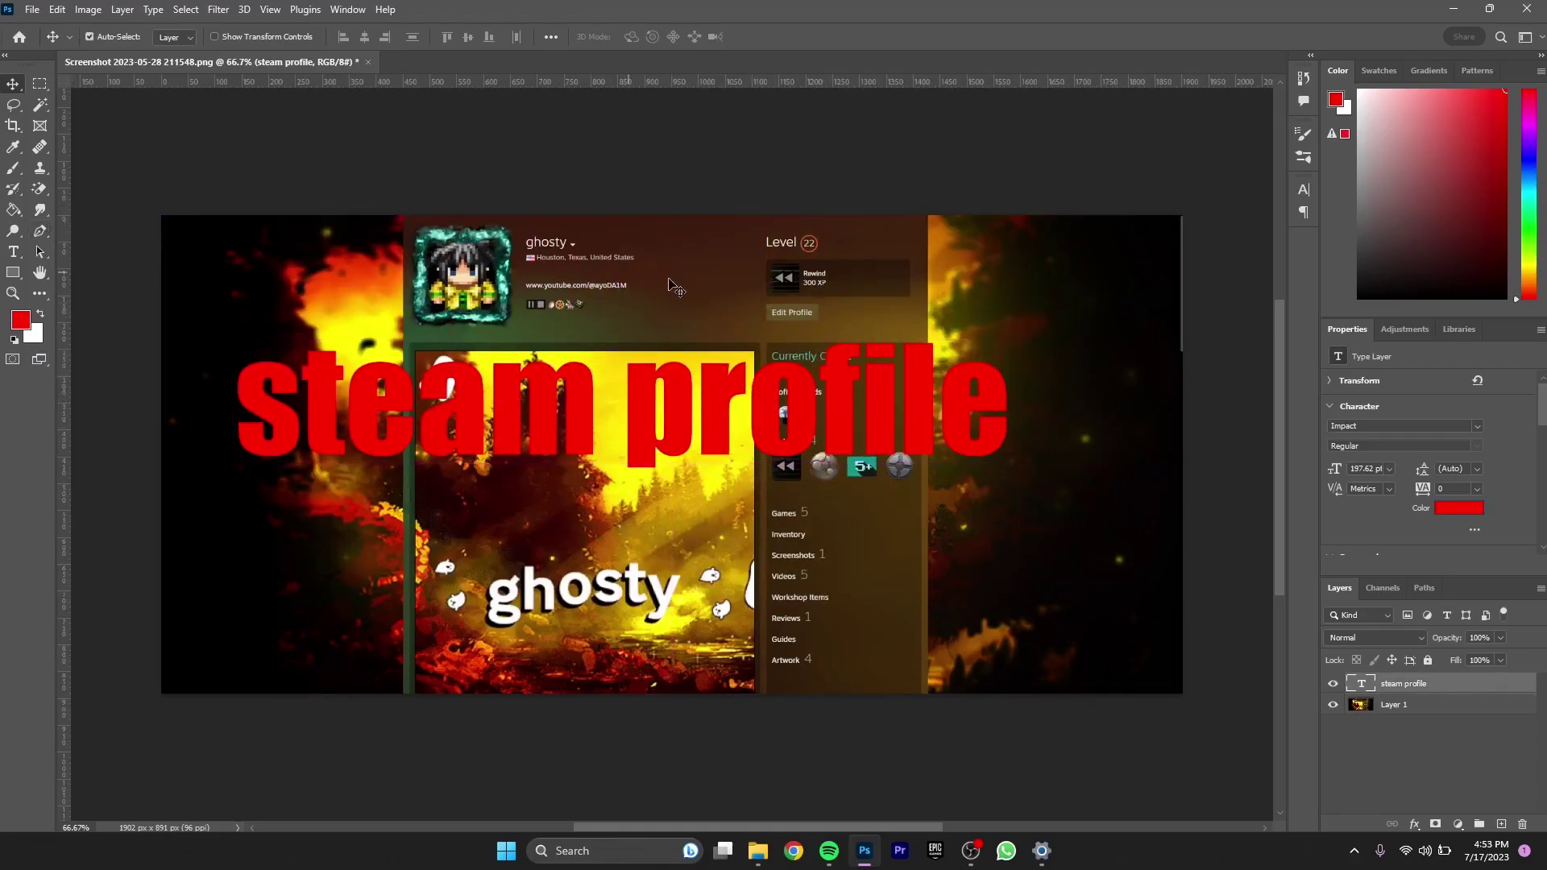
Scale the 'steam profile' text down to about 89.6% (176.82 pt) and reposition it
{"action": "key", "text": "ctrl+t"}
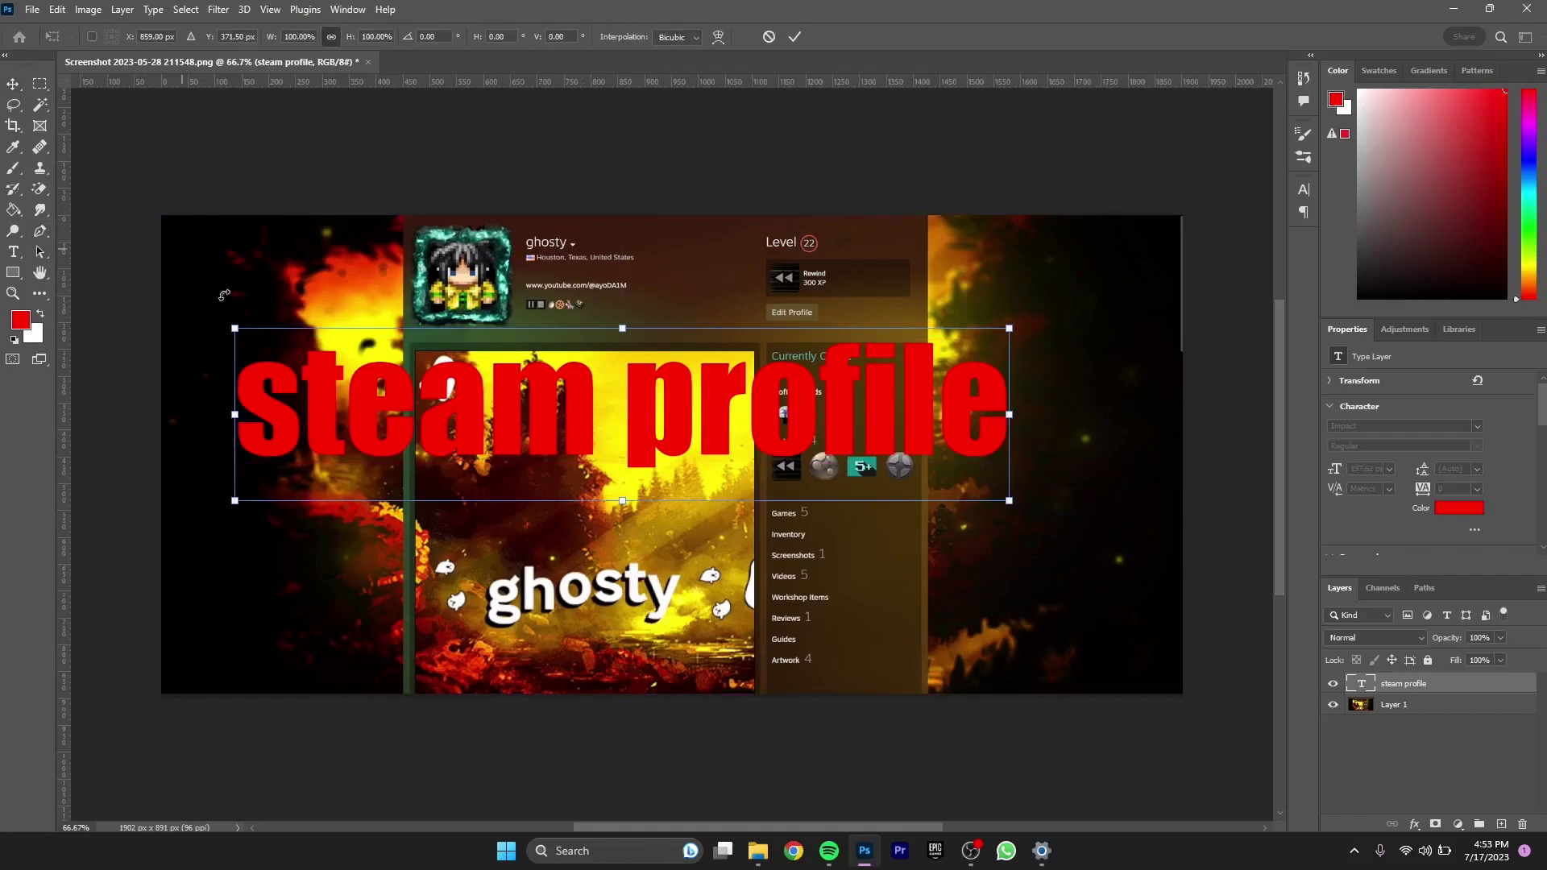
{"action": "left_click_drag", "start_coordinate": [236, 328], "coordinate": [293, 348]}
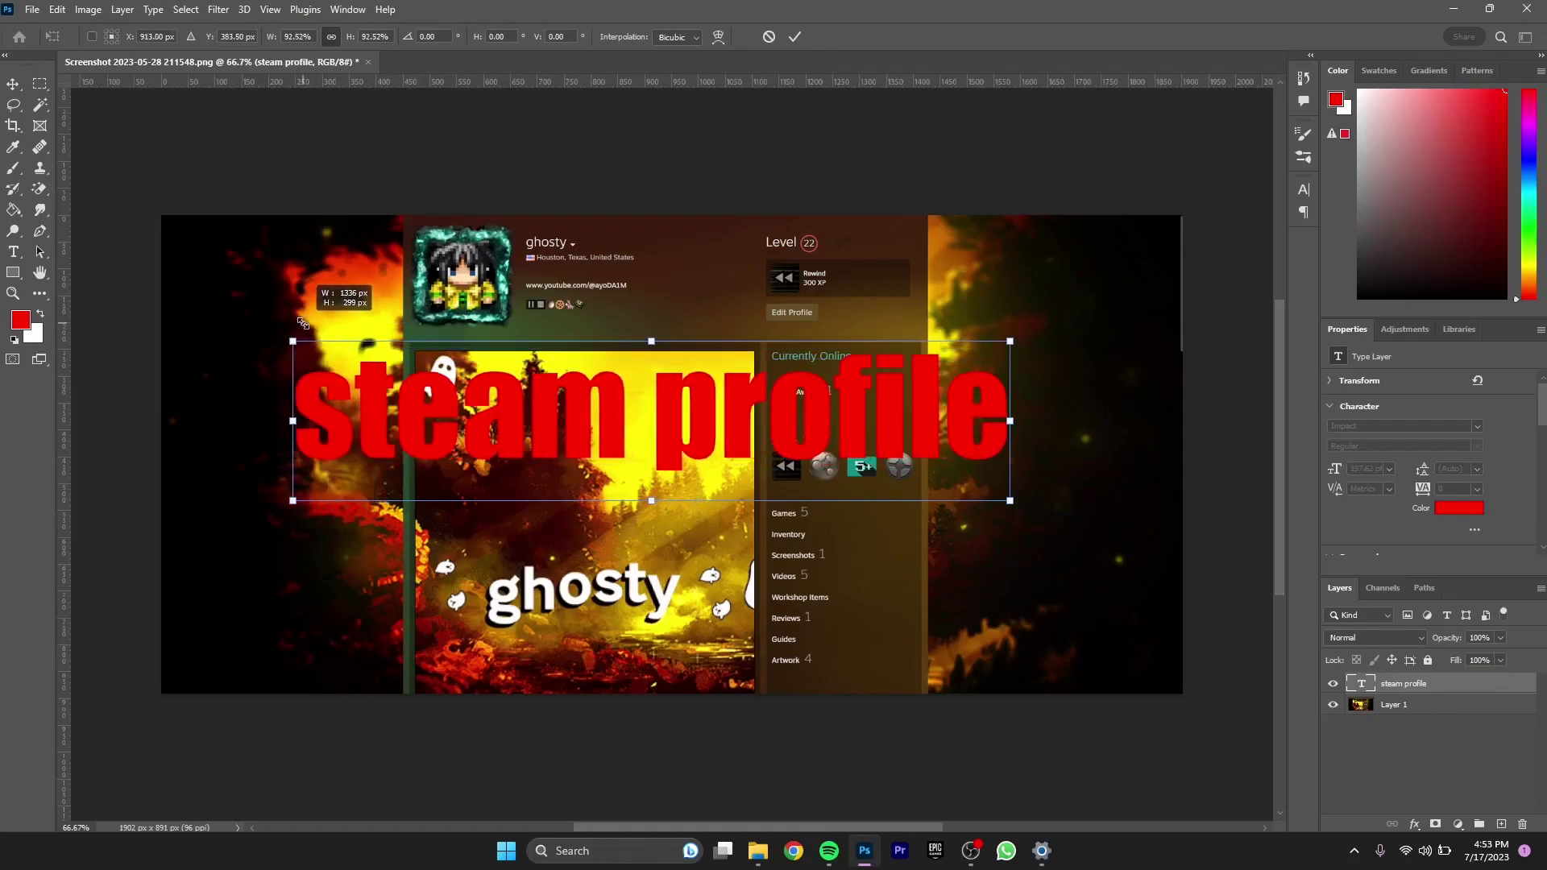
{"action": "left_click_drag", "start_coordinate": [502, 410], "coordinate": [454, 428]}
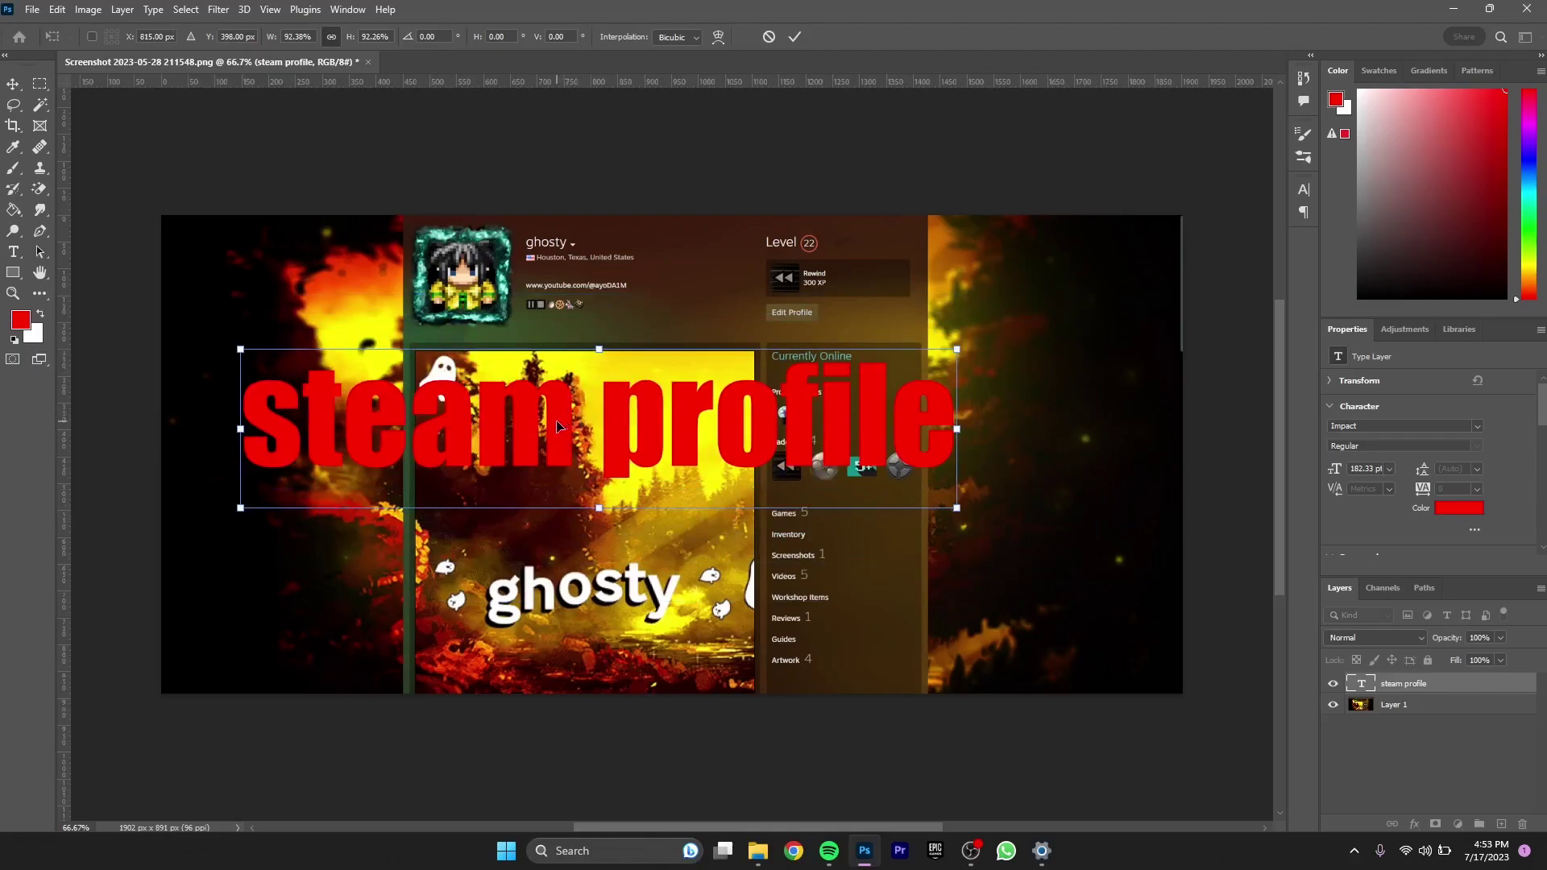
{"action": "left_click_drag", "start_coordinate": [655, 449], "coordinate": [690, 467]}
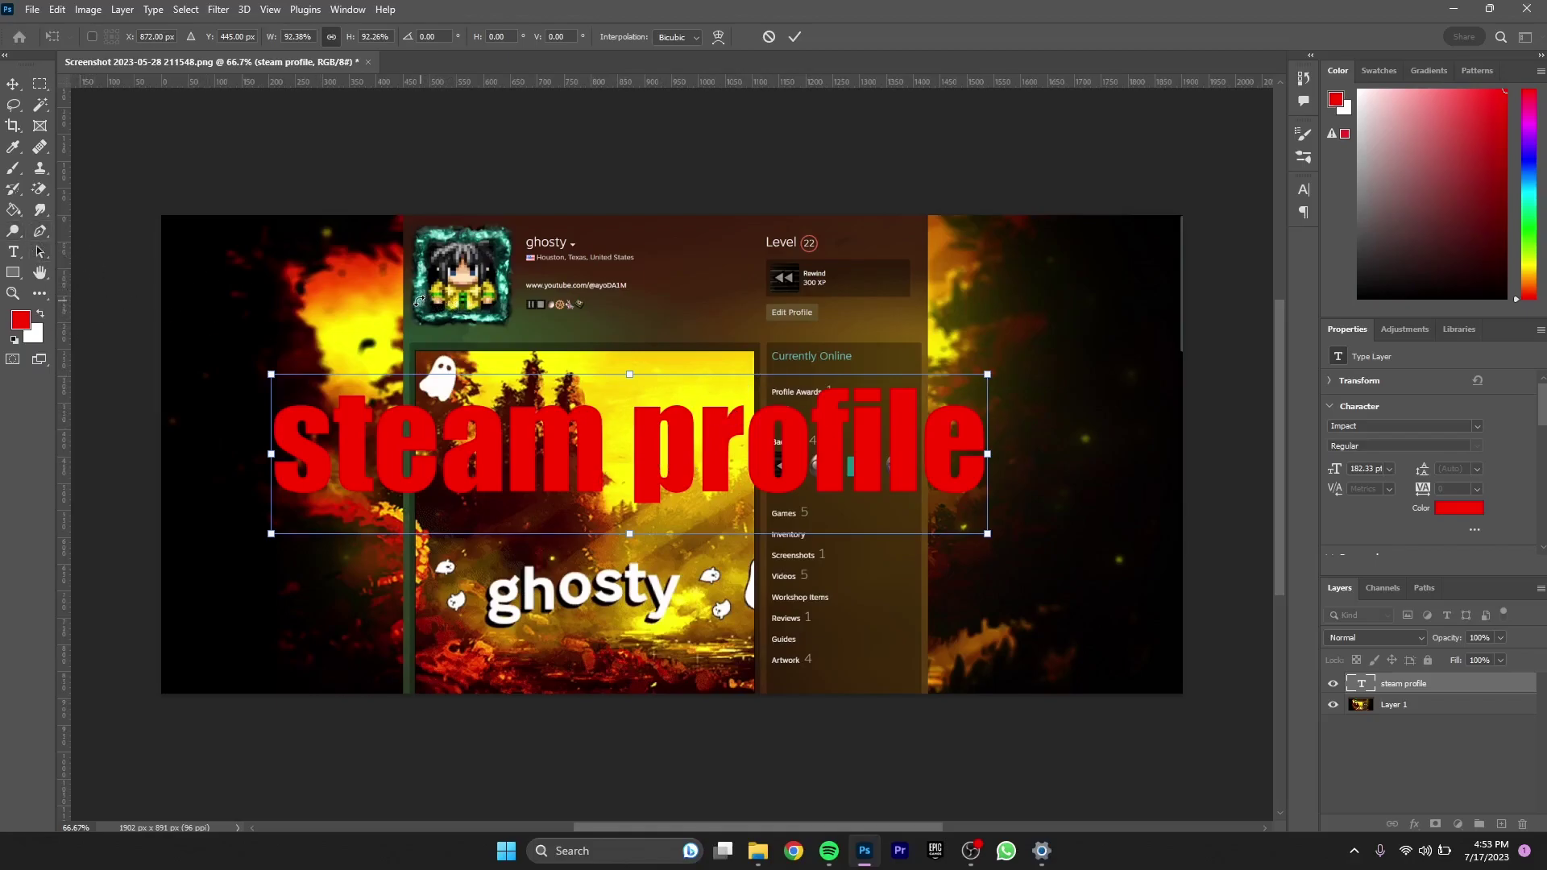
{"action": "left_click_drag", "start_coordinate": [657, 446], "coordinate": [670, 412]}
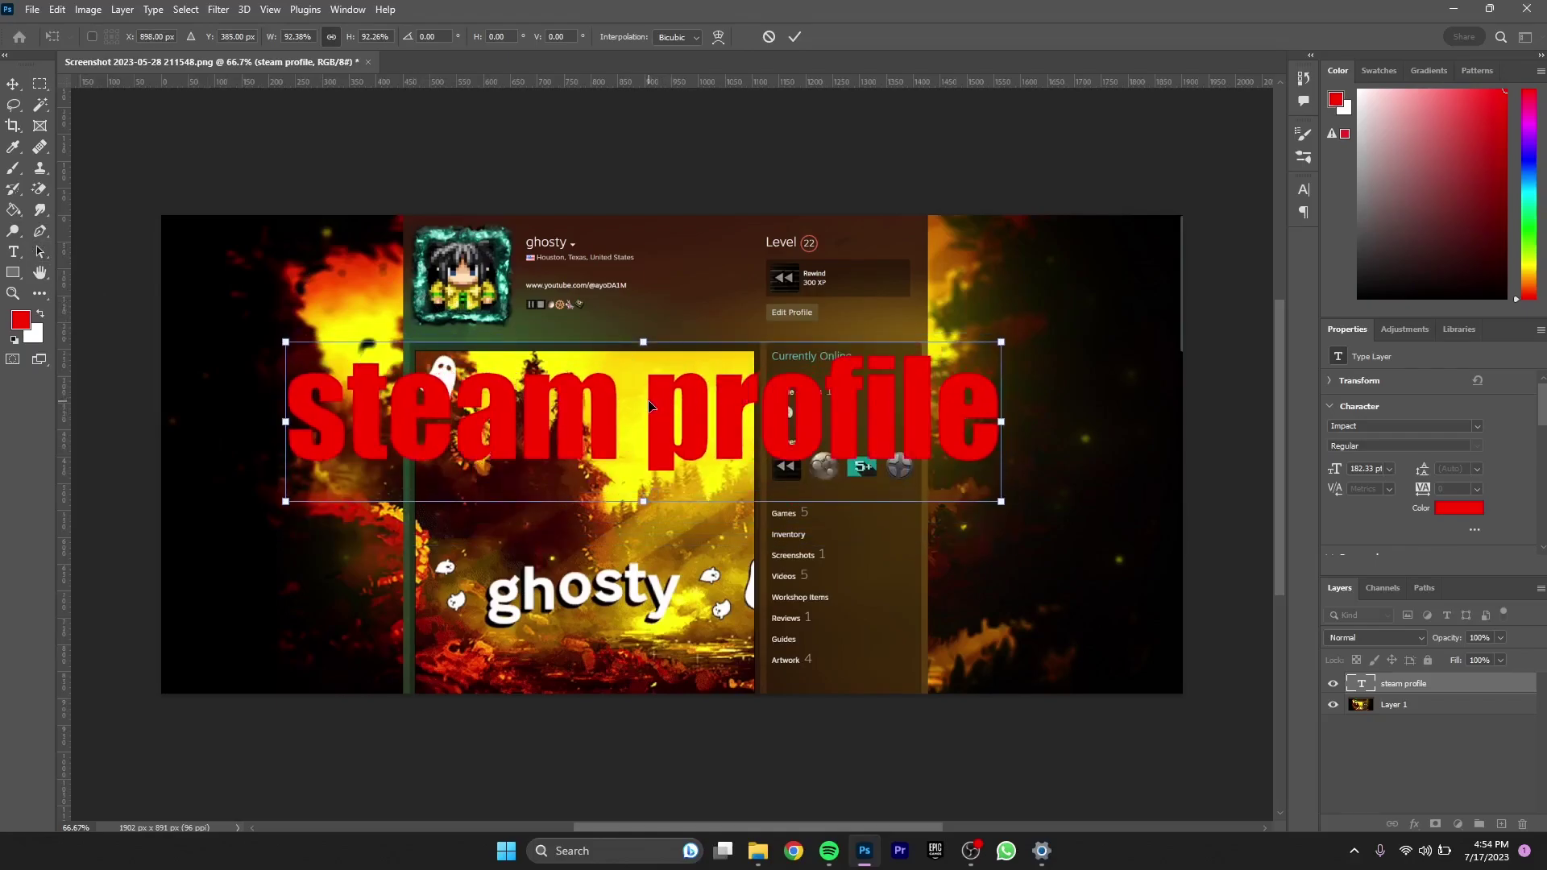
{"action": "left_click_drag", "start_coordinate": [705, 421], "coordinate": [690, 440]}
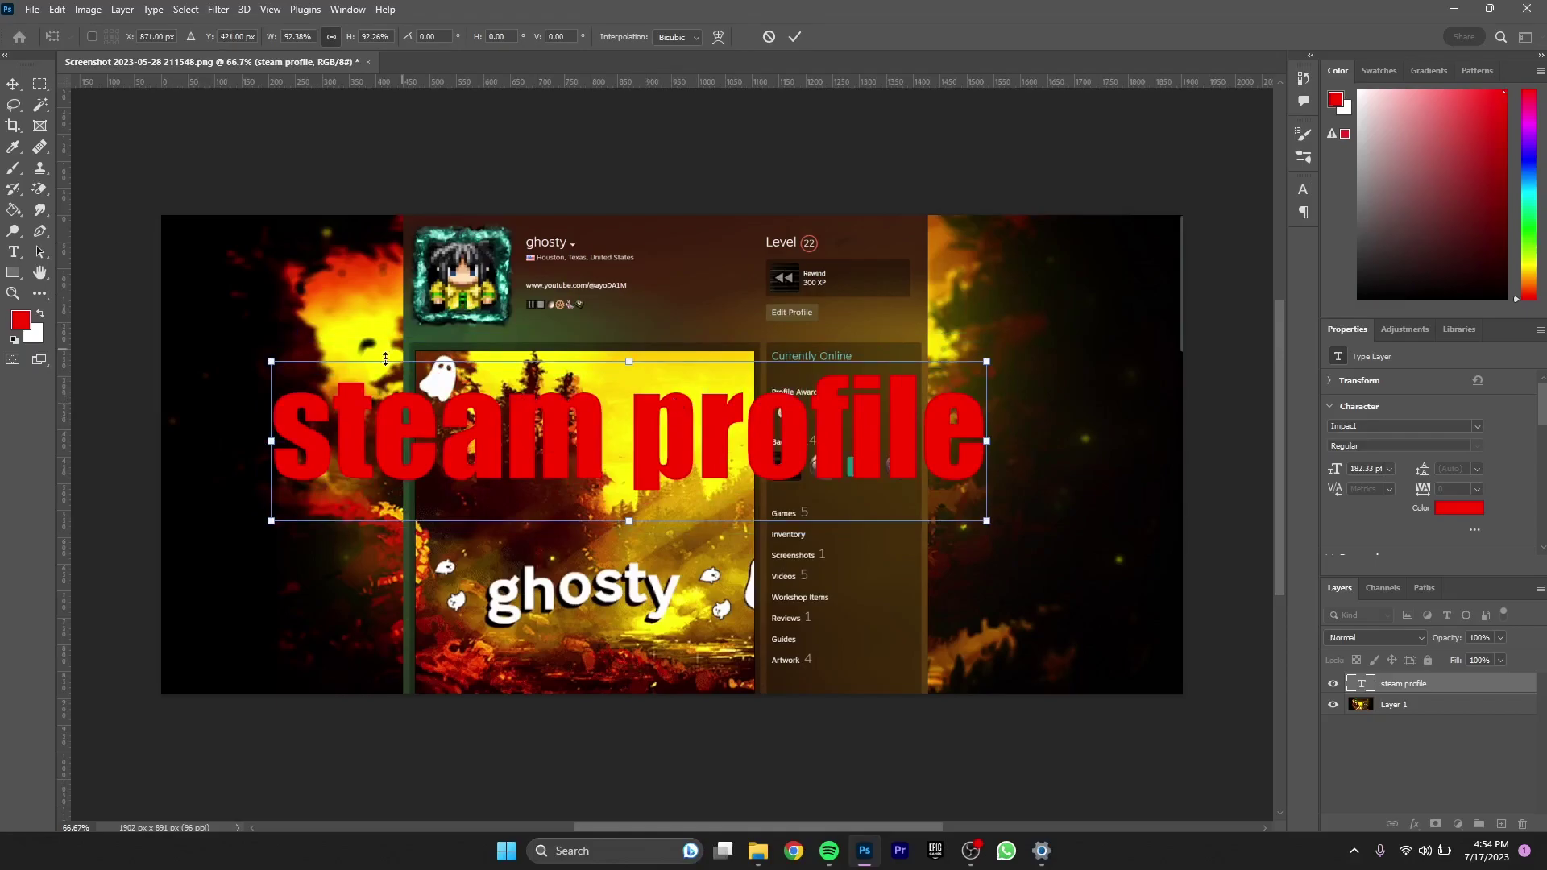
{"action": "left_click_drag", "start_coordinate": [273, 361], "coordinate": [291, 369]}
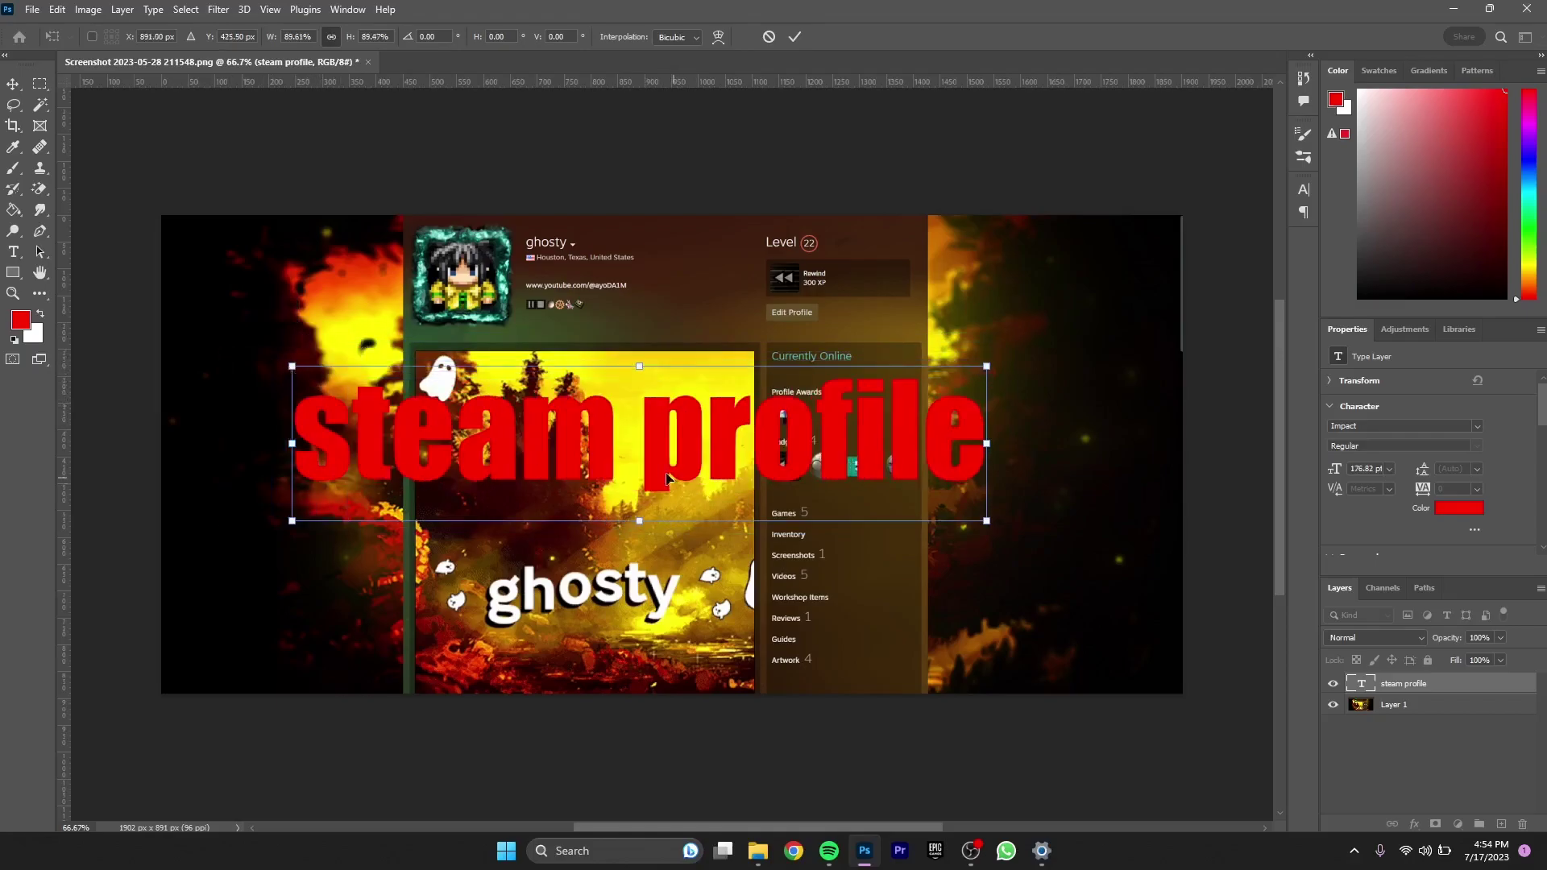
Check the letter edges up close and commit the text transform at 176.86 pt
{"action": "key", "text": "ctrl+plus"}
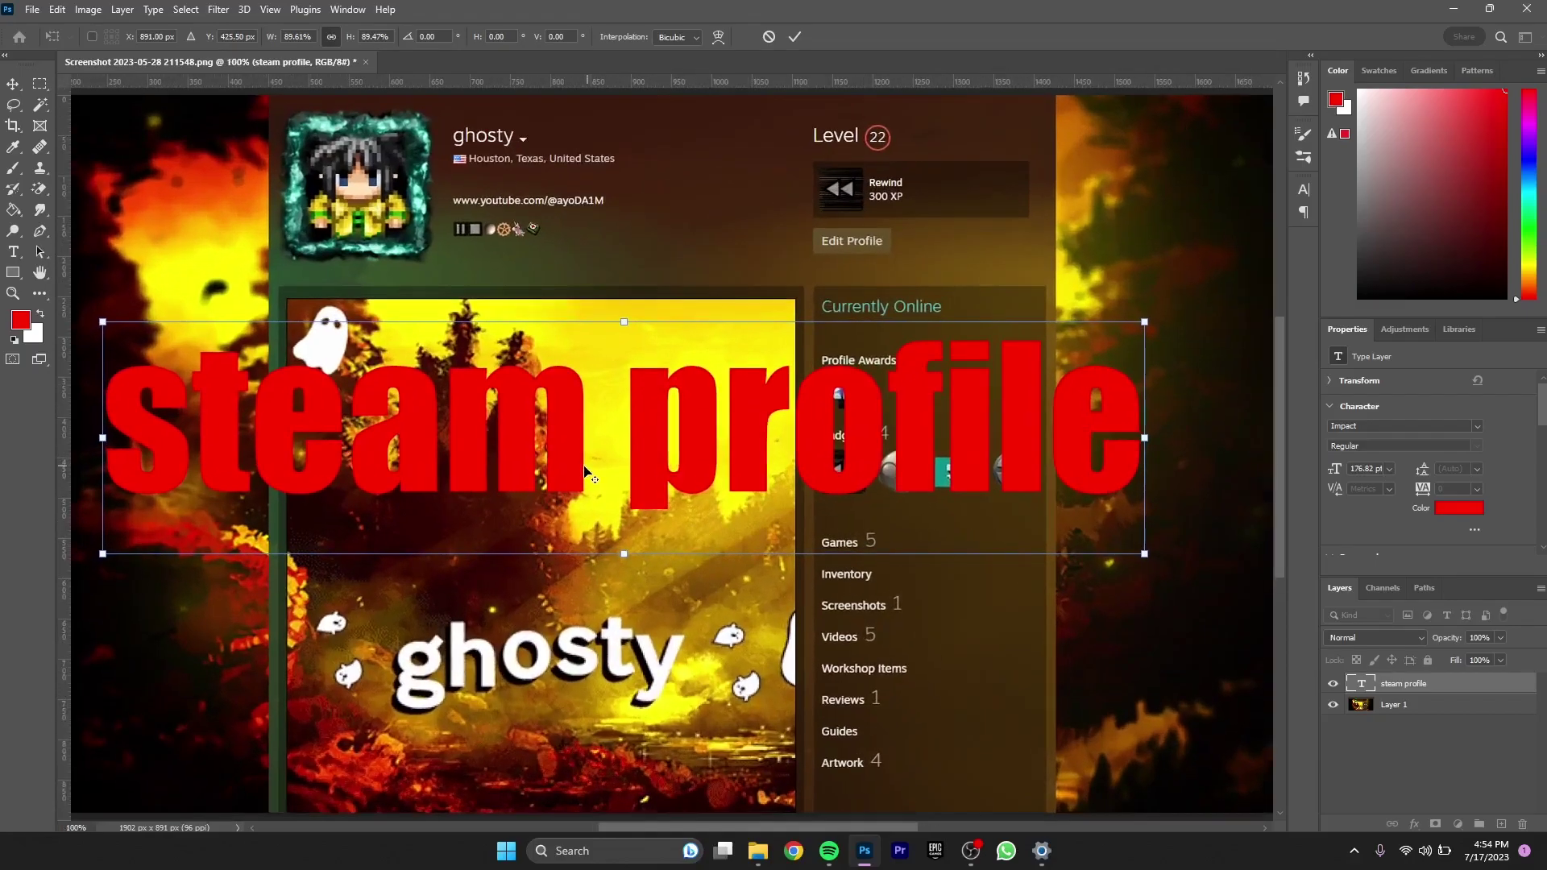
{"action": "key", "text": "ctrl+plus"}
{"action": "key", "text": "ctrl+plus"}
{"action": "key", "text": "ctrl+plus"}
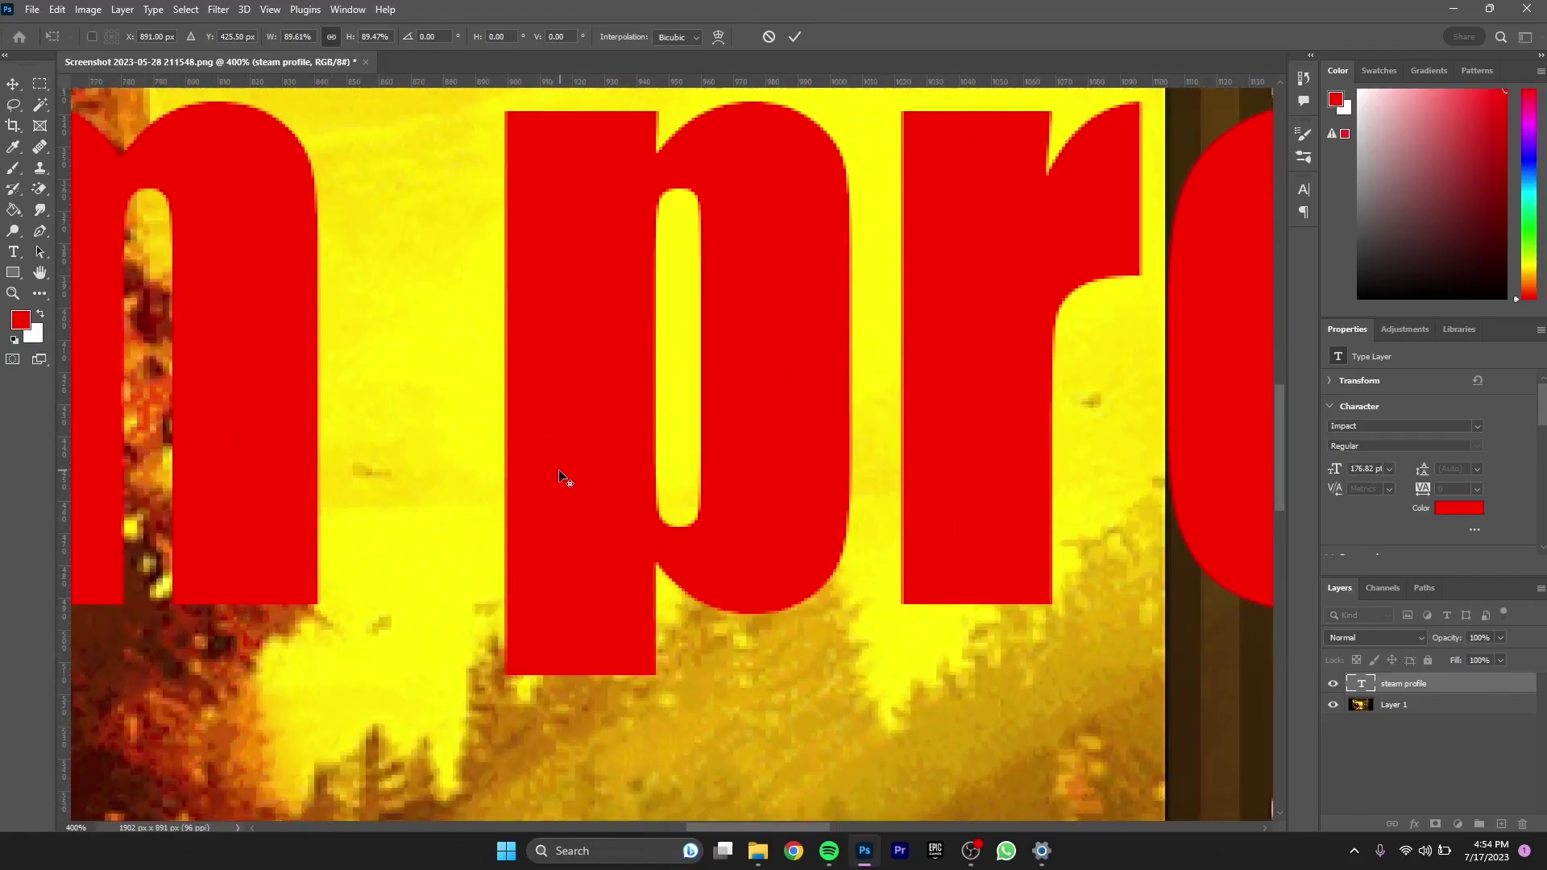
{"action": "key", "text": "ctrl+minus"}
{"action": "key", "text": "ctrl+minus"}
{"action": "key", "text": "ctrl+minus"}
{"action": "key", "text": "ctrl+minus"}
{"action": "key", "text": "ctrl+minus"}
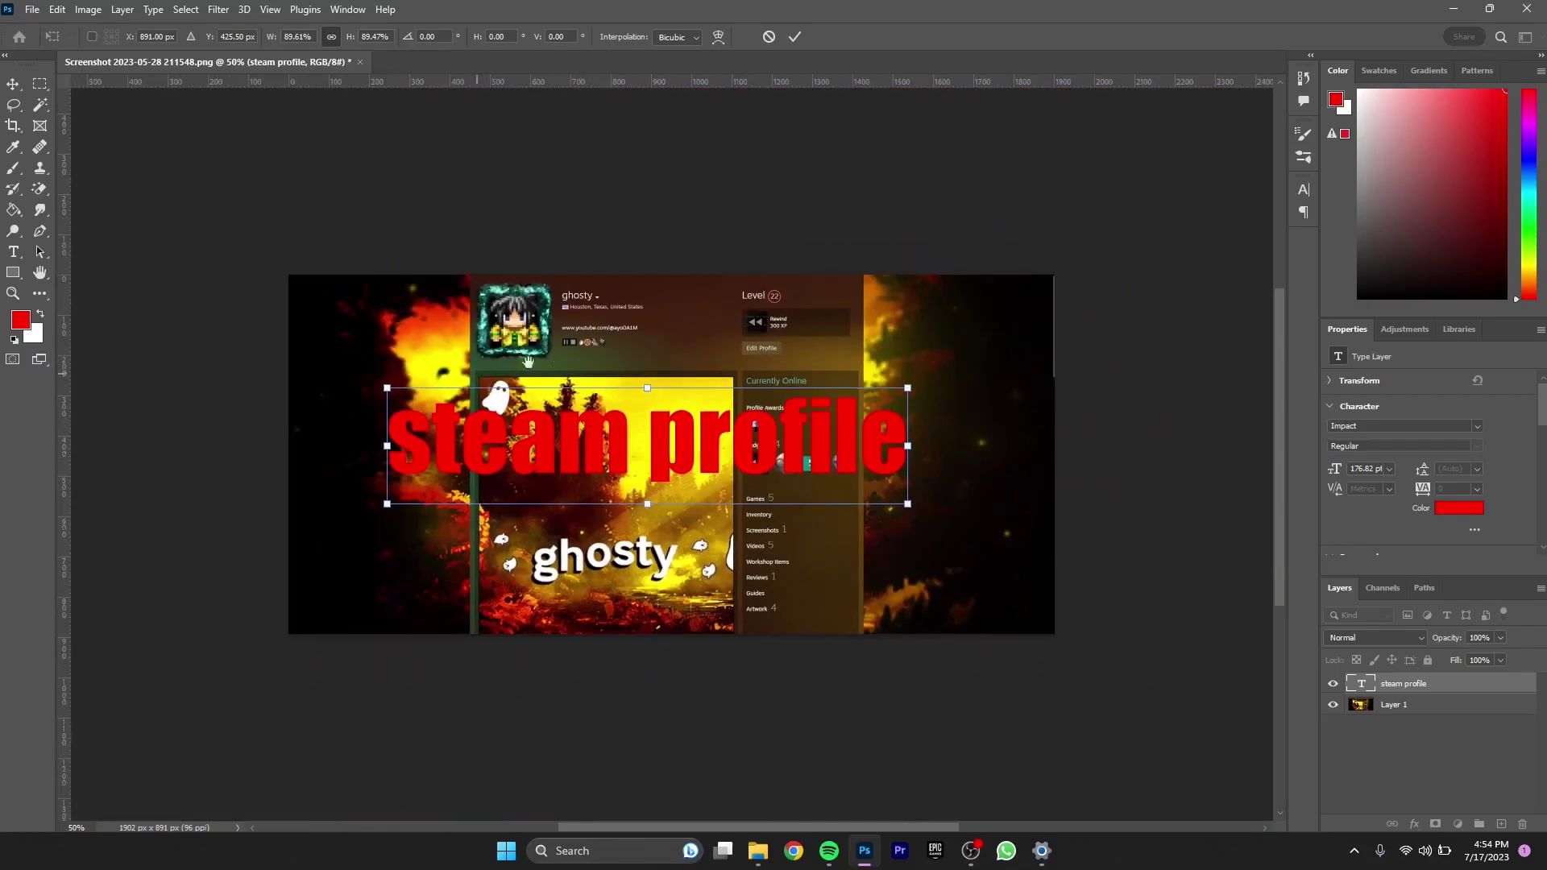
{"action": "left_click_drag", "start_coordinate": [528, 362], "coordinate": [612, 241]}
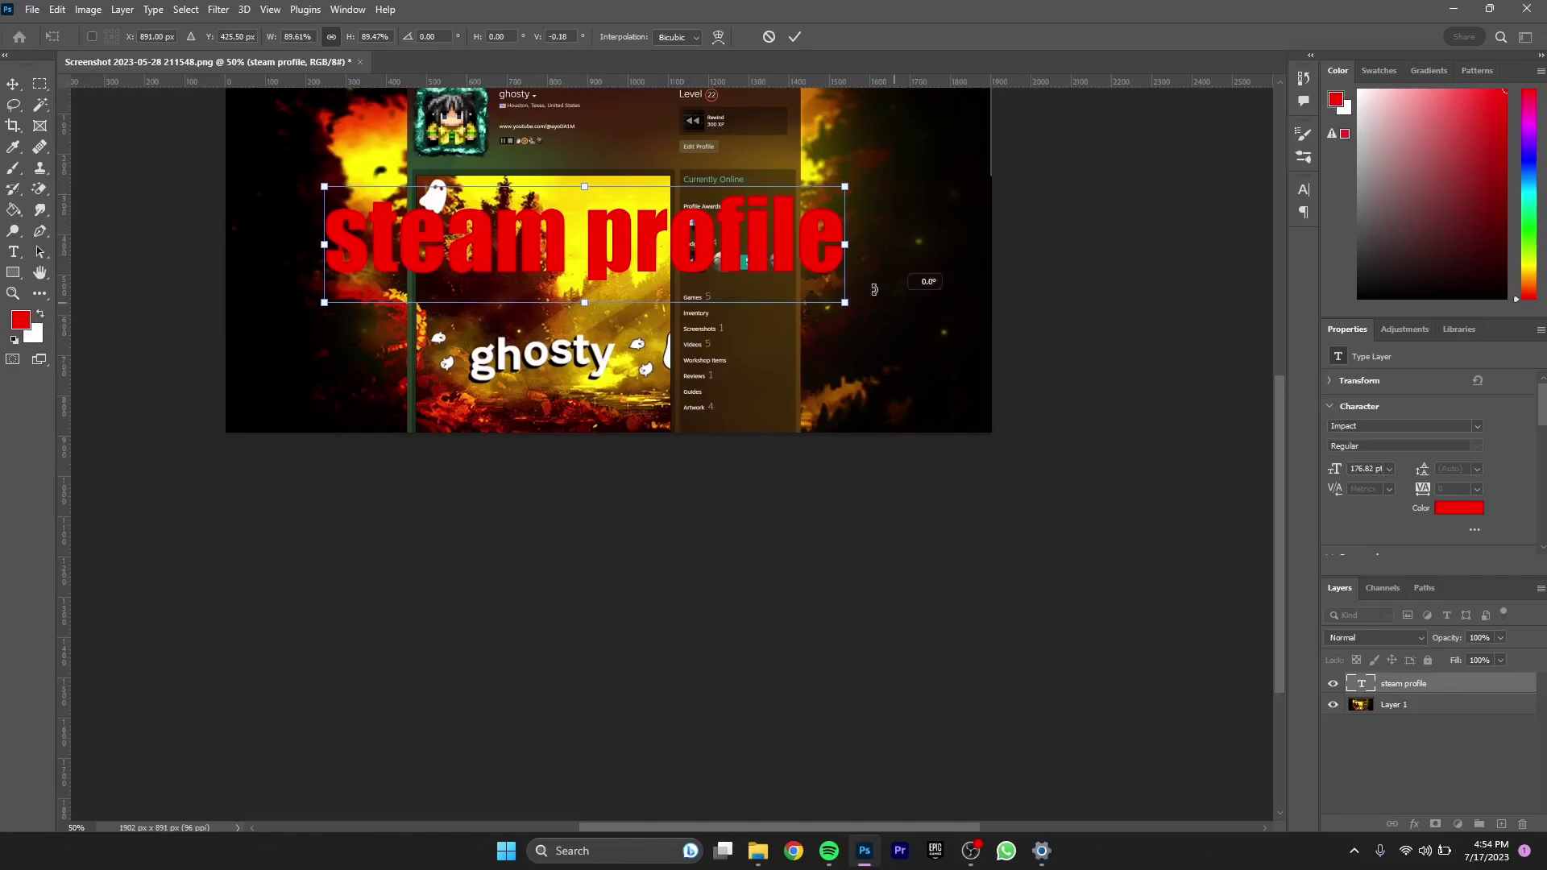
{"action": "left_click", "coordinate": [794, 36]}
Position the 'steam profile' text across the screenshot's middle, above the 'ghosty' banner
{"action": "left_click_drag", "start_coordinate": [685, 254], "coordinate": [727, 266]}
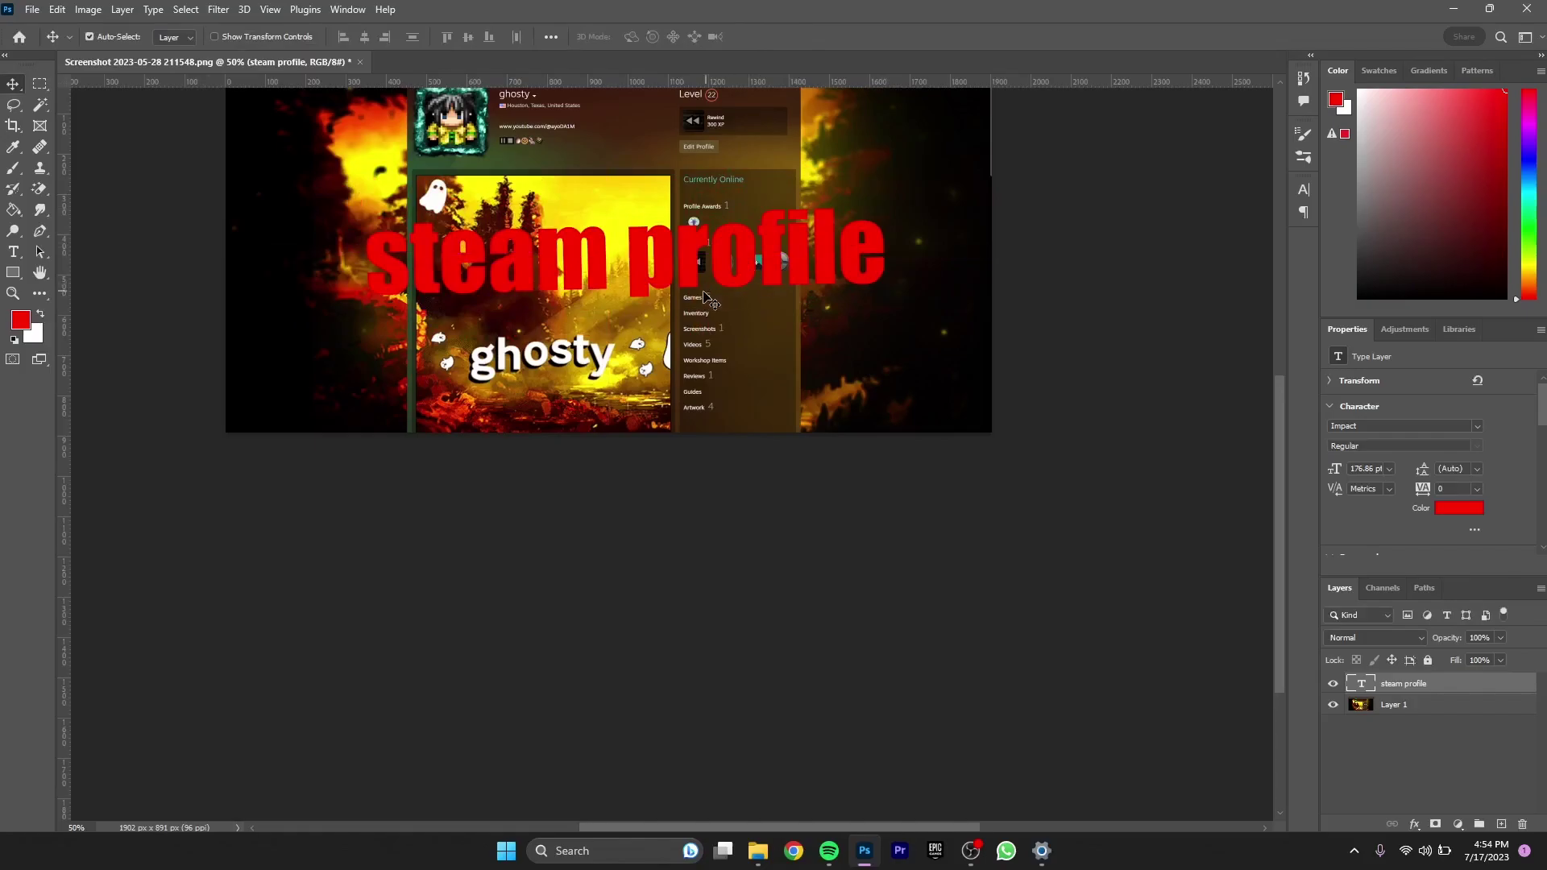
{"action": "left_click_drag", "start_coordinate": [728, 286], "coordinate": [717, 291]}
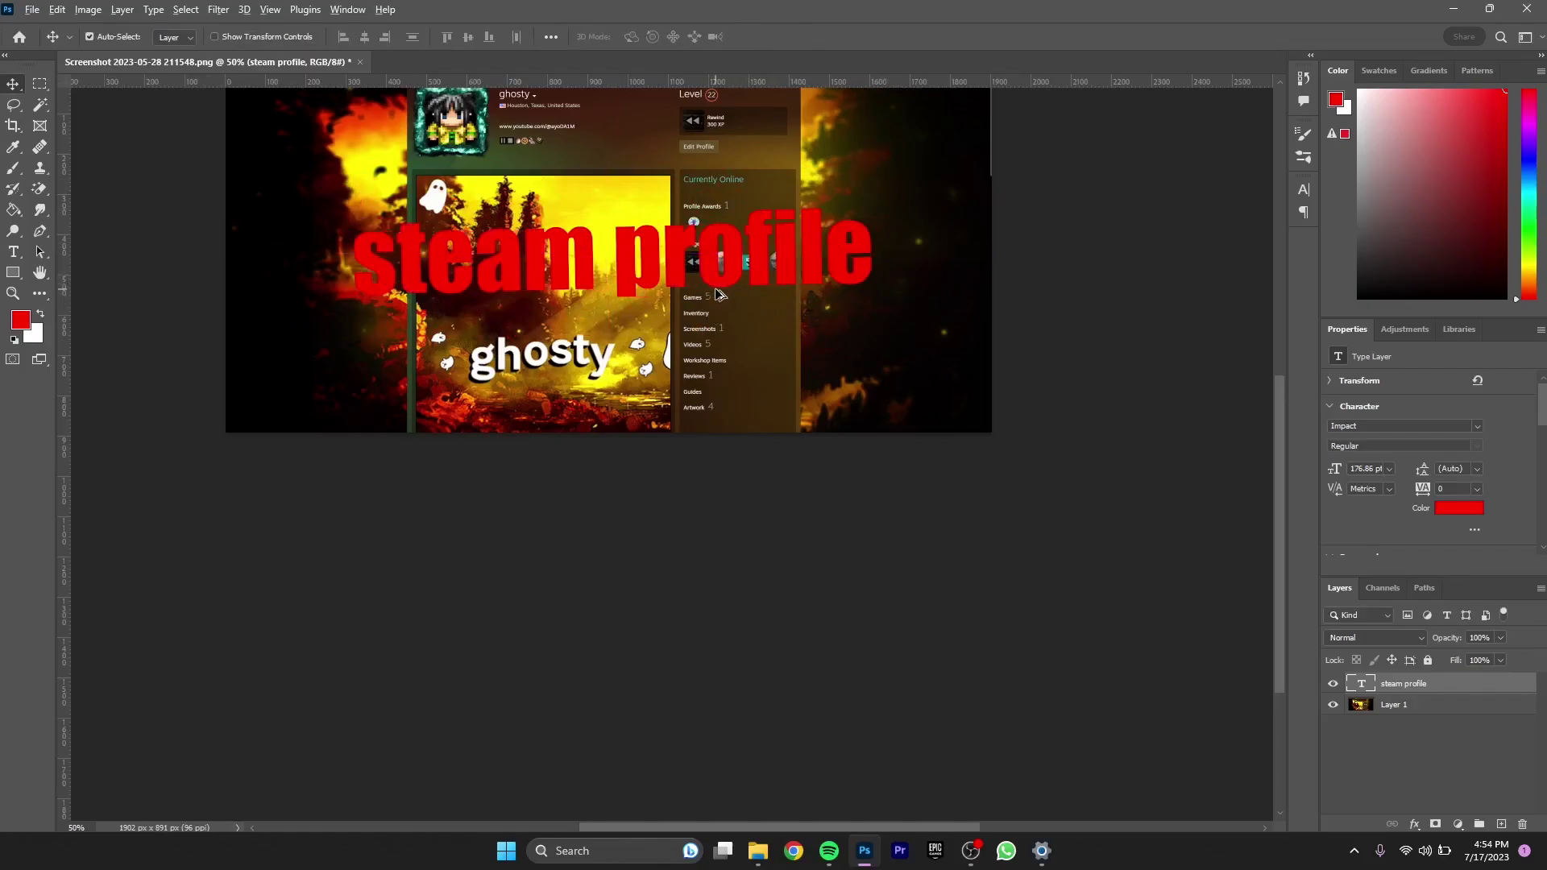
{"action": "key", "text": "ctrl+plus"}
{"action": "key", "text": "ctrl+plus"}
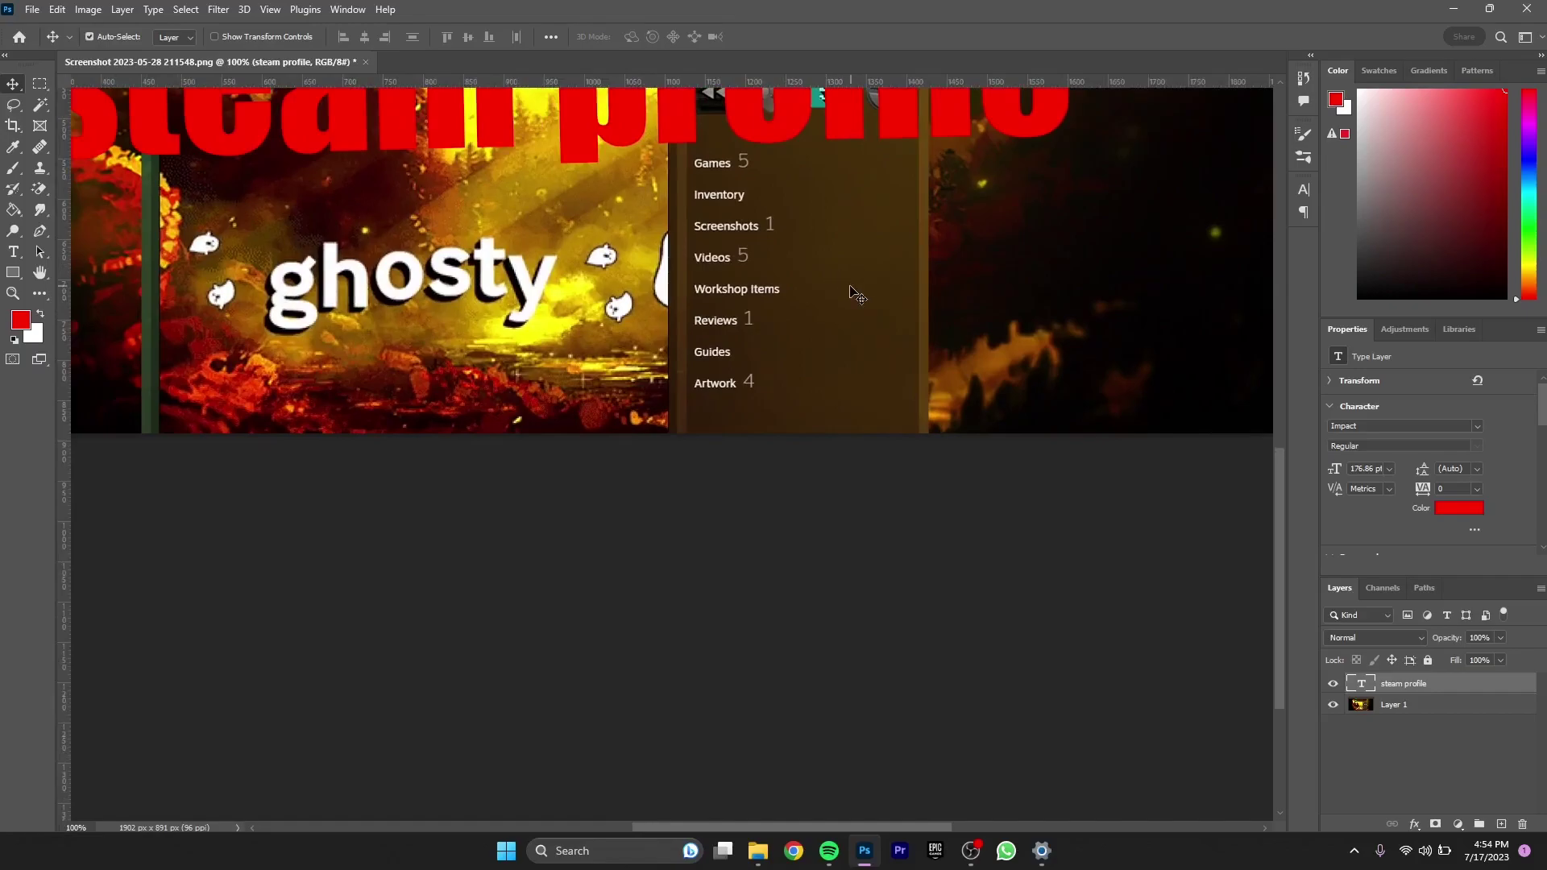
{"action": "scroll", "coordinate": [821, 256], "scroll_direction": "up", "scroll_amount": 3}
{"action": "left_click_drag", "start_coordinate": [821, 257], "coordinate": [889, 326]}
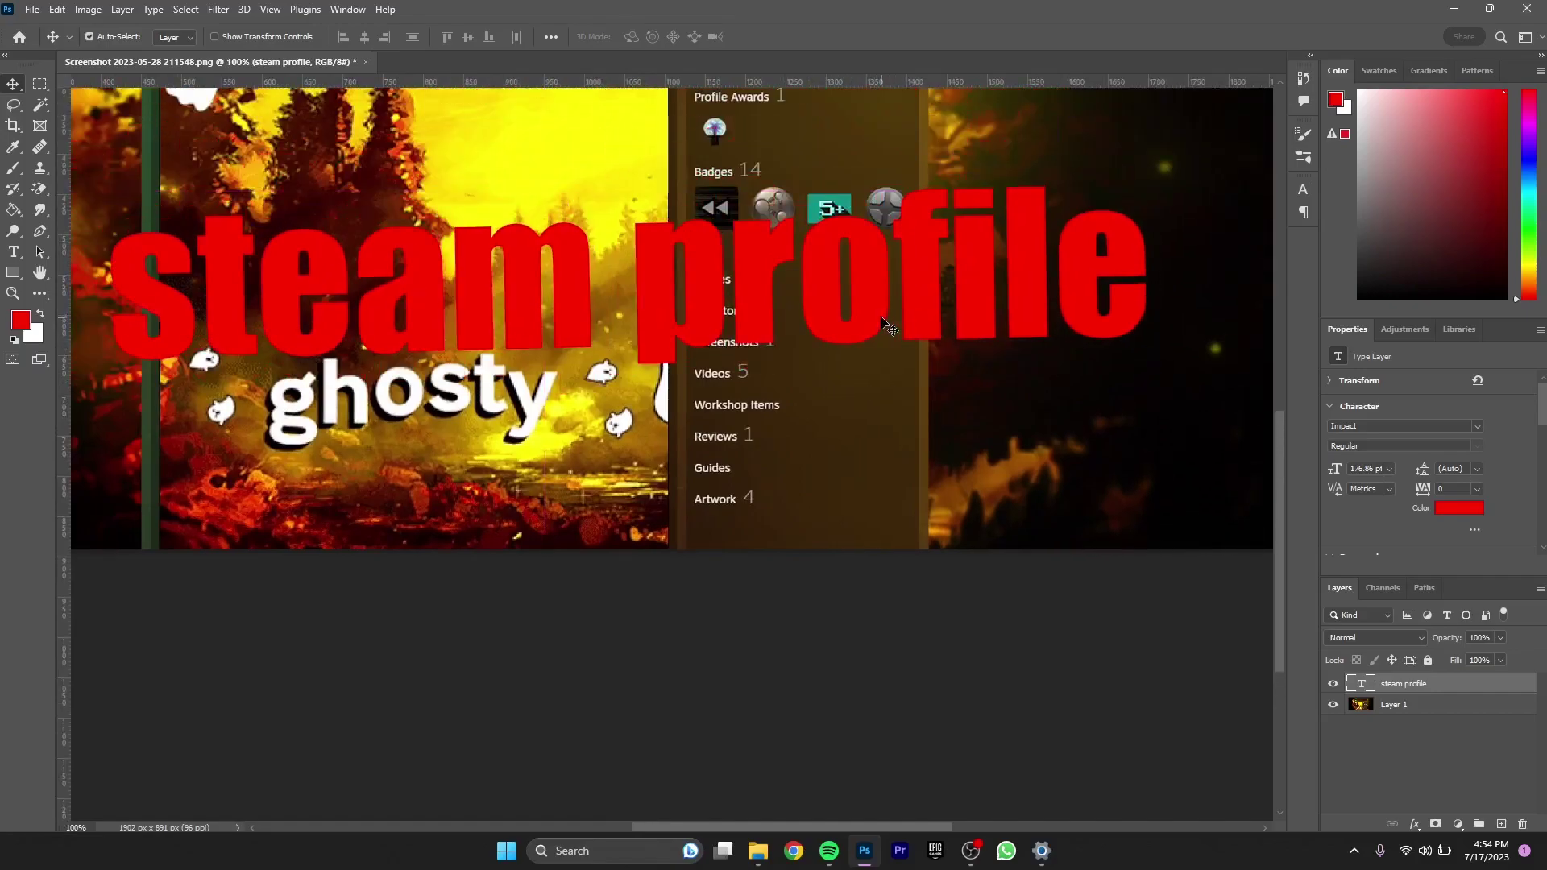
{"action": "key", "text": "ctrl+minus"}
{"action": "key", "text": "ctrl+minus"}
{"action": "key", "text": "ctrl+minus"}
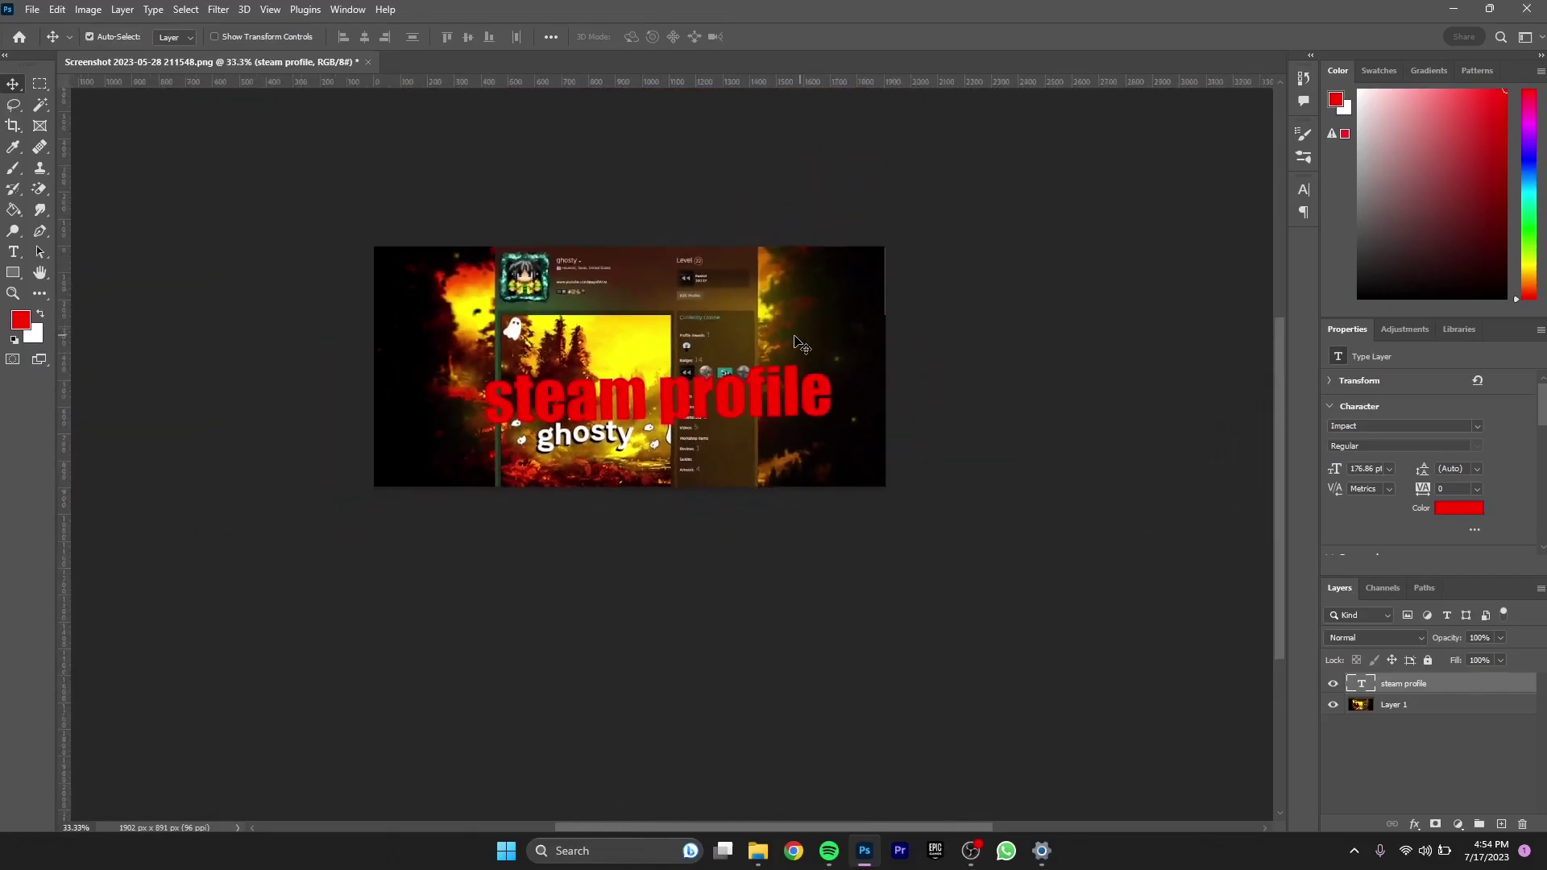
{"action": "left_click_drag", "start_coordinate": [813, 408], "coordinate": [778, 372]}
{"action": "left_click", "coordinate": [661, 378], "text": "shift"}
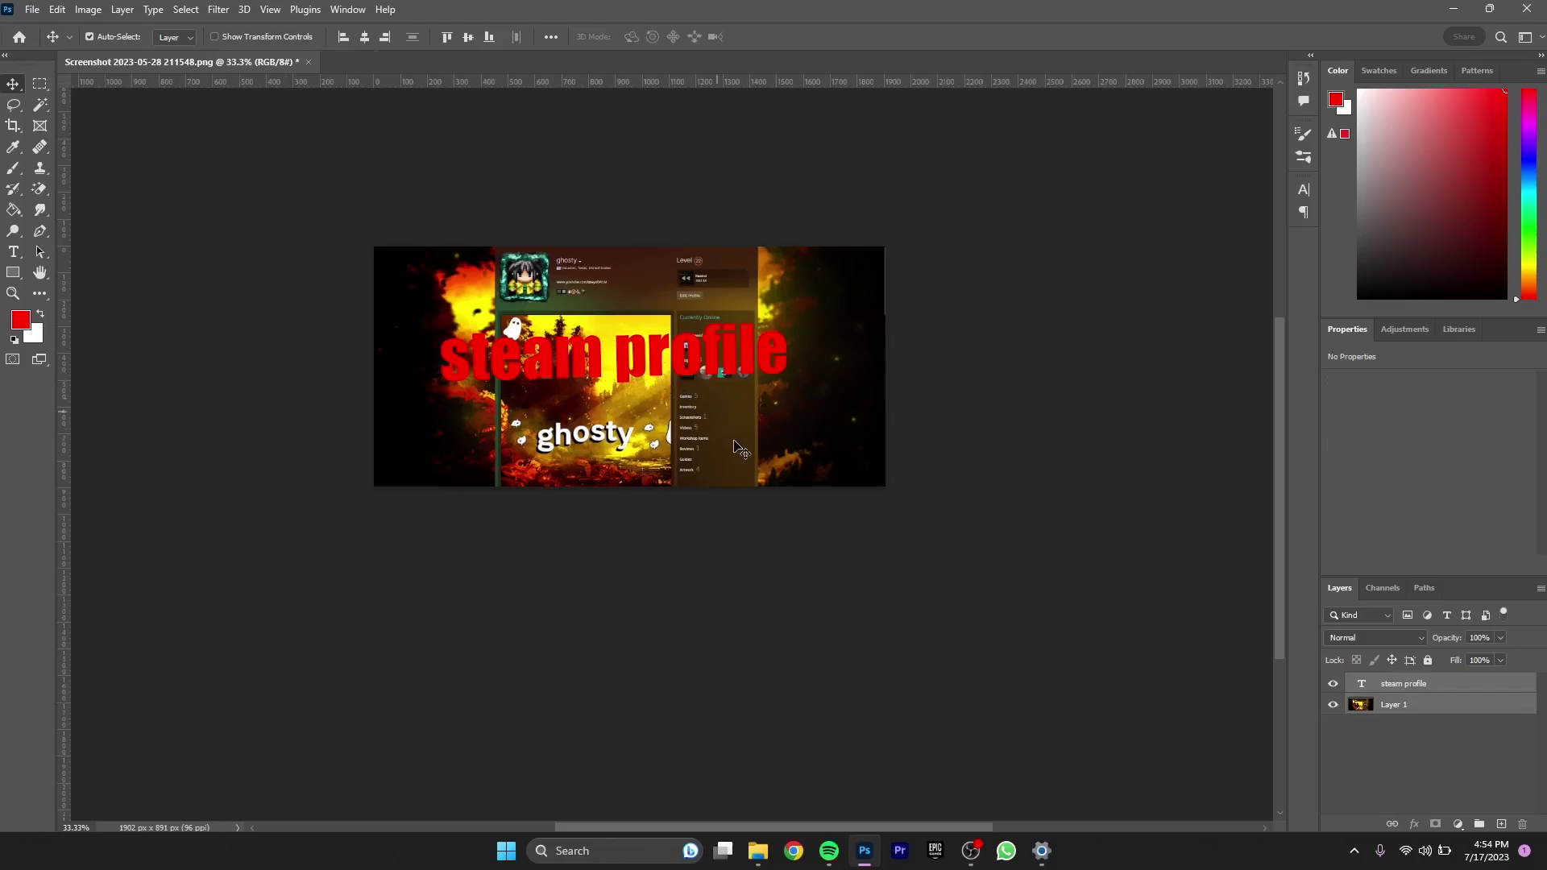
Minimize Photoshop, launch Task Manager and view the CPU, then Memory graphs
{"action": "left_click", "coordinate": [1439, 13]}
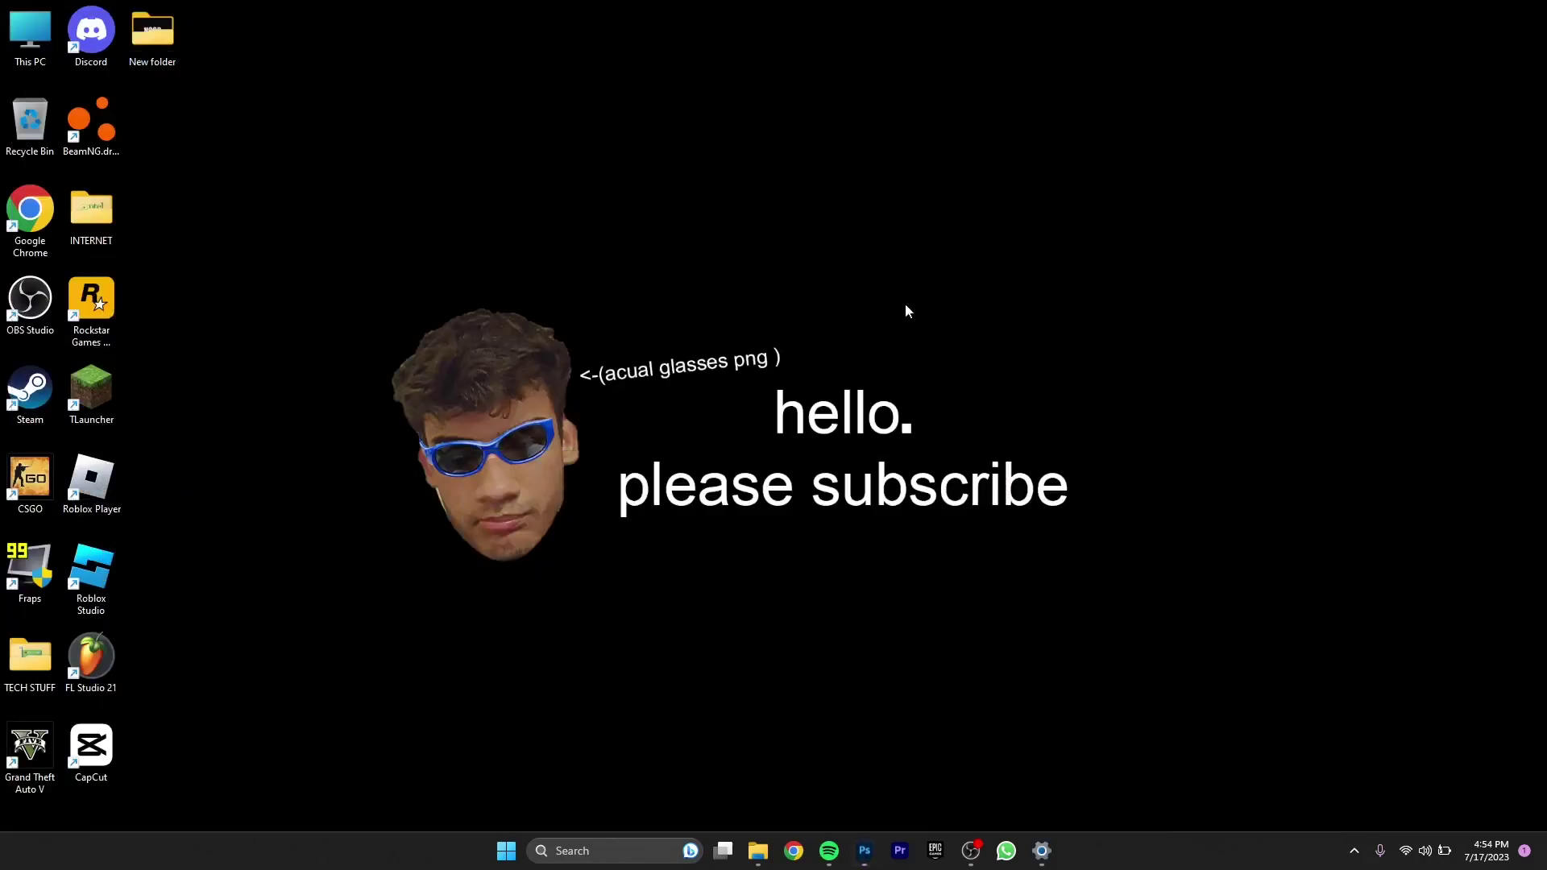
{"action": "right_click", "coordinate": [1262, 843]}
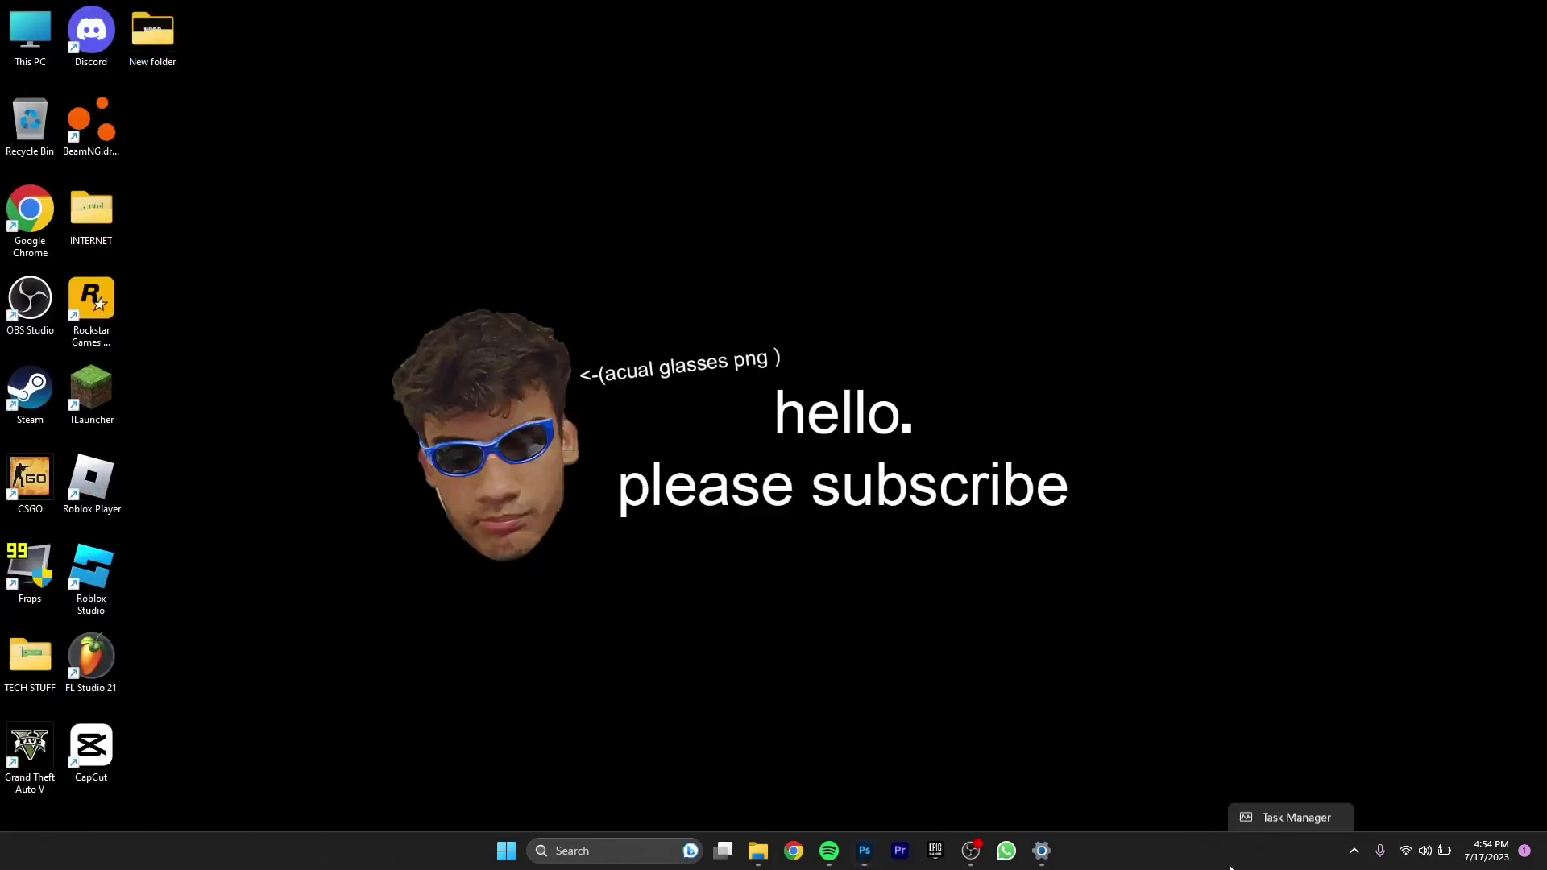
{"action": "left_click", "coordinate": [518, 618]}
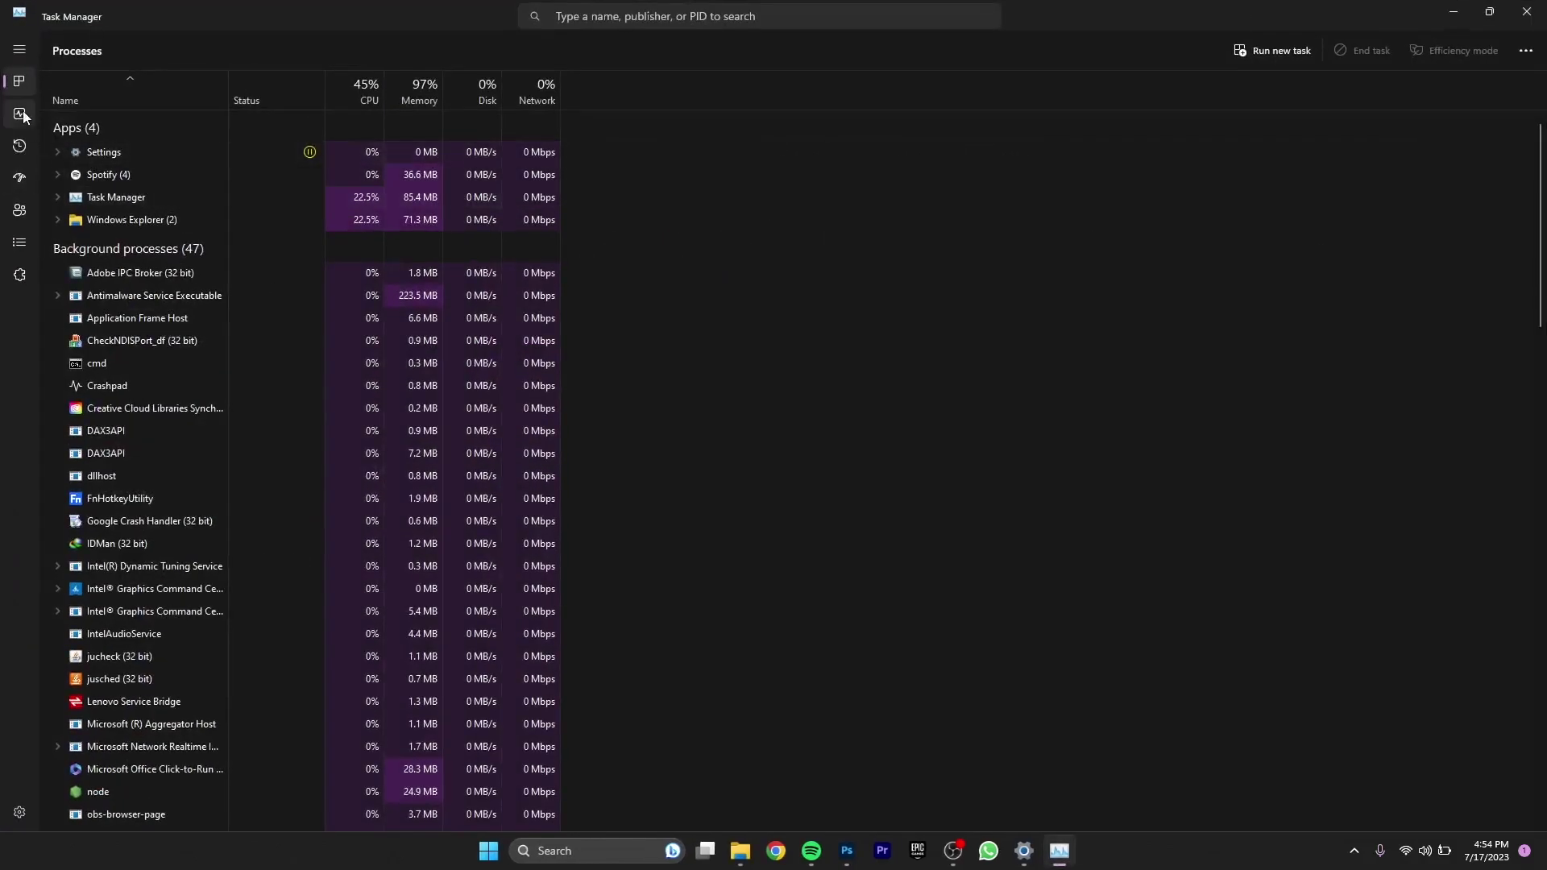
{"action": "left_click", "coordinate": [22, 116]}
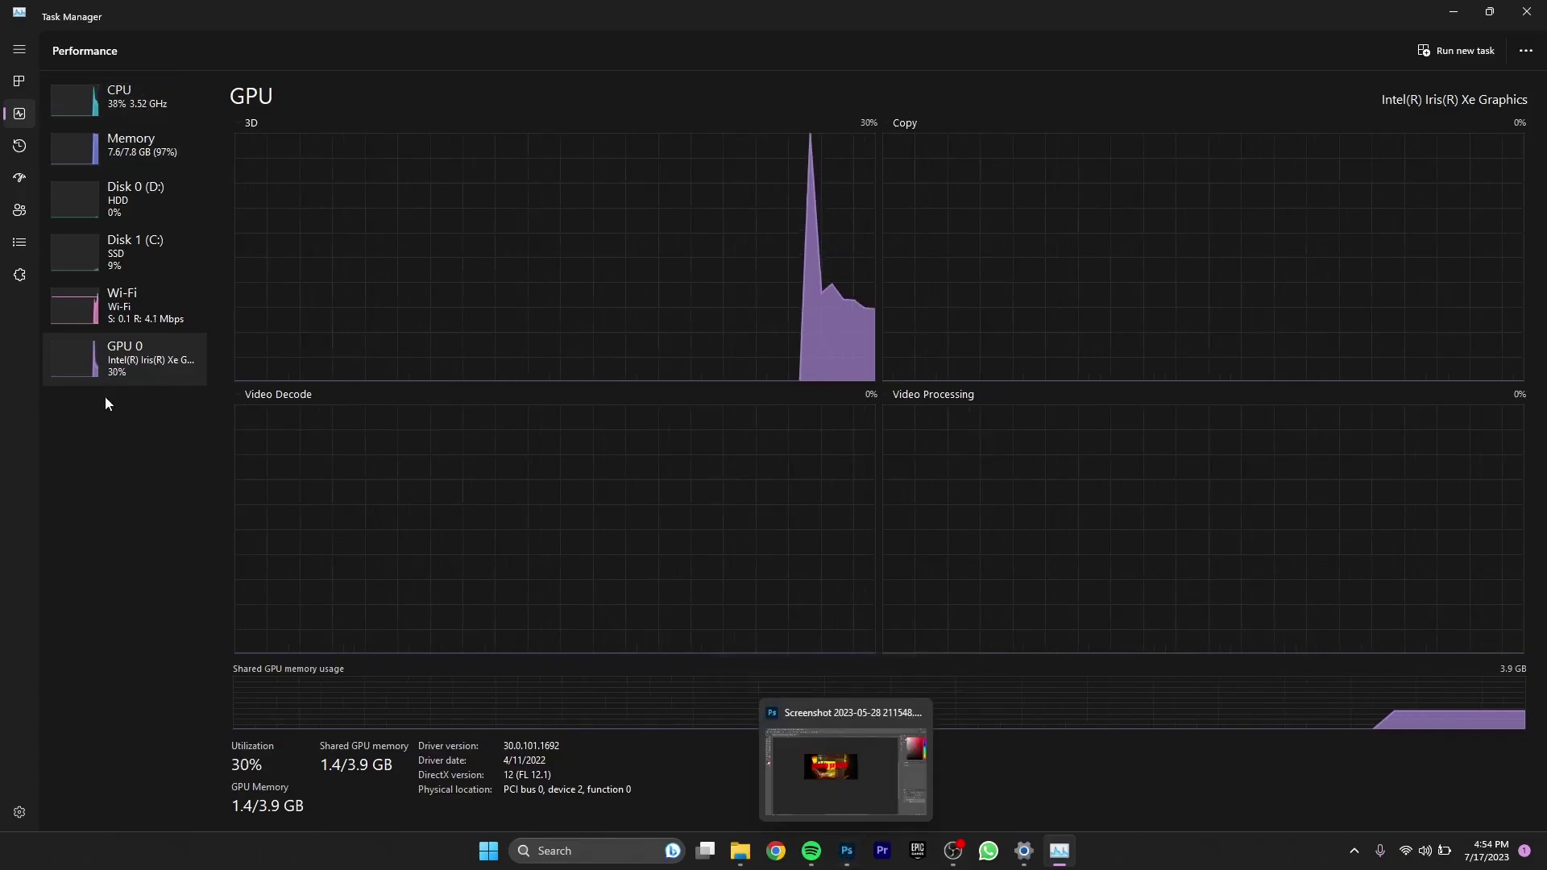
{"action": "left_click", "coordinate": [113, 109]}
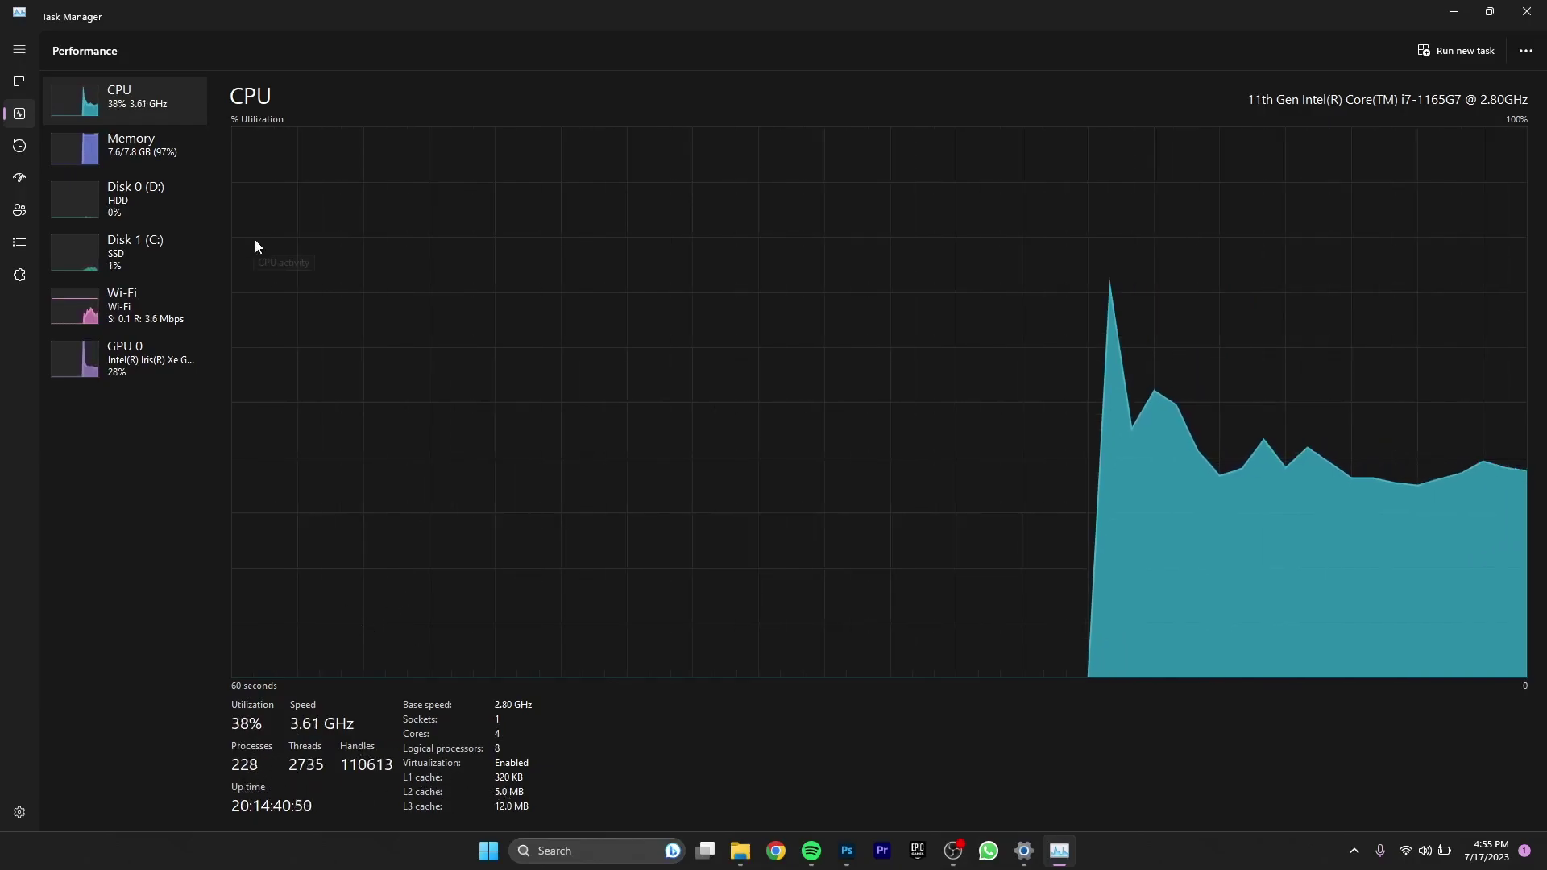
{"action": "left_click", "coordinate": [125, 164]}
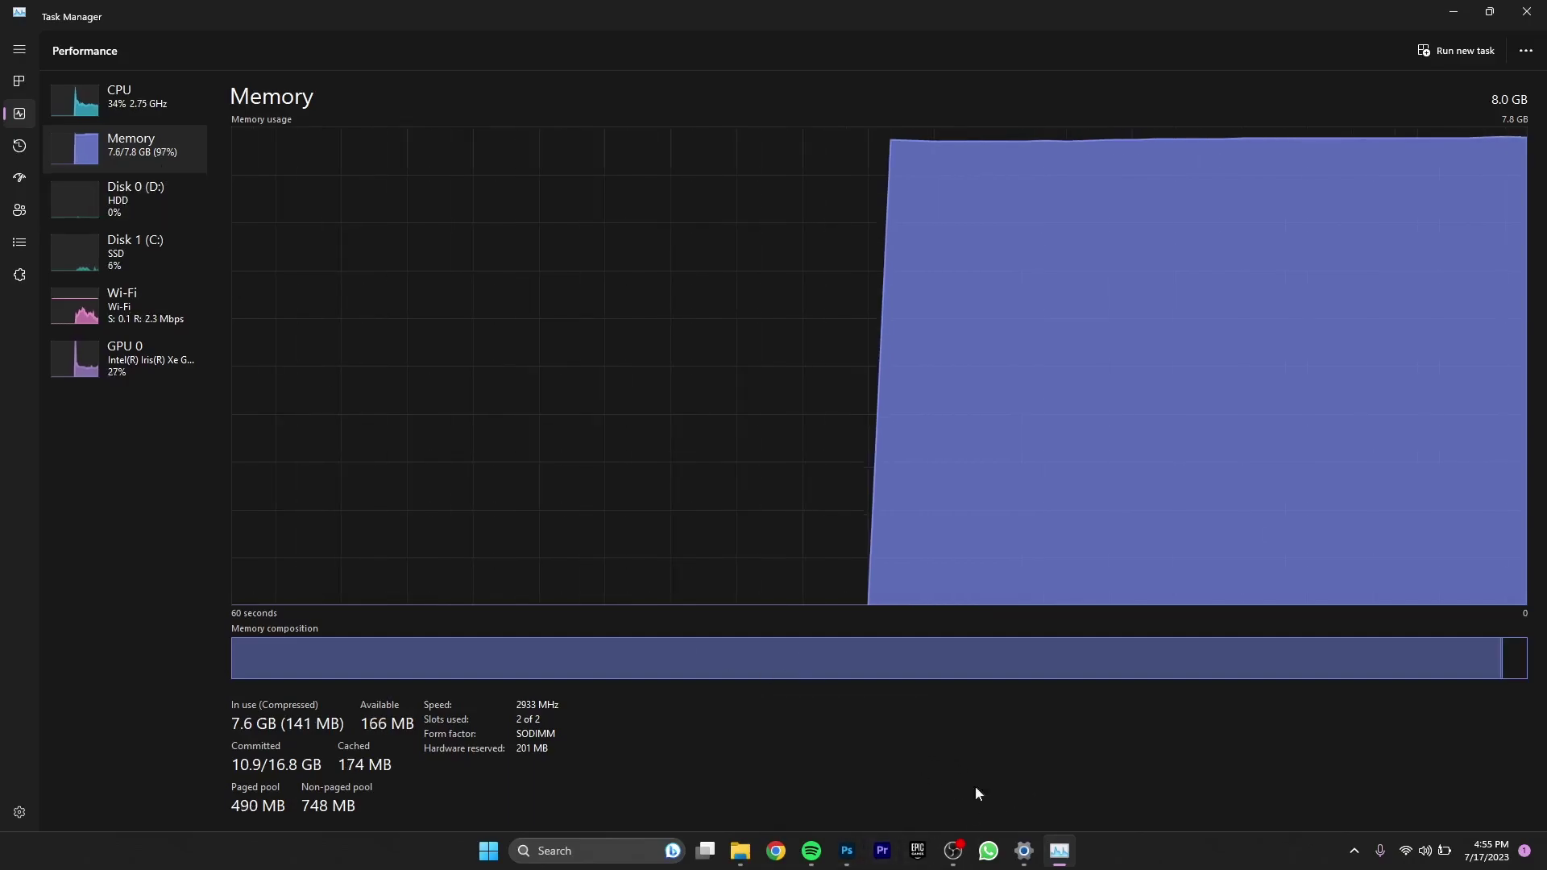
{"action": "left_click", "coordinate": [20, 53]}
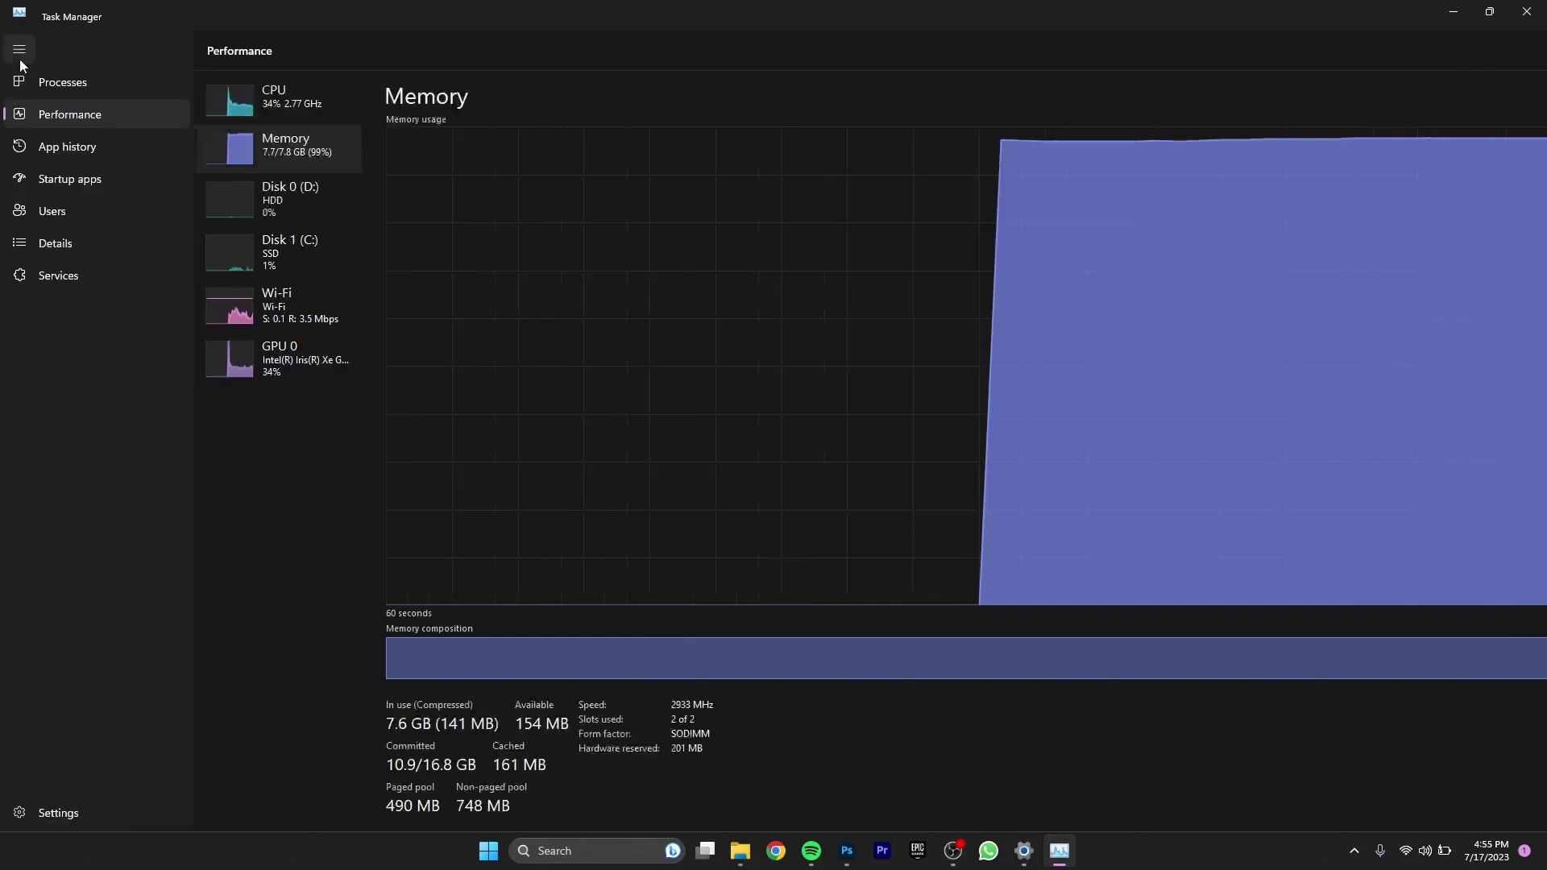
{"action": "left_click", "coordinate": [20, 55]}
{"action": "left_click", "coordinate": [19, 81]}
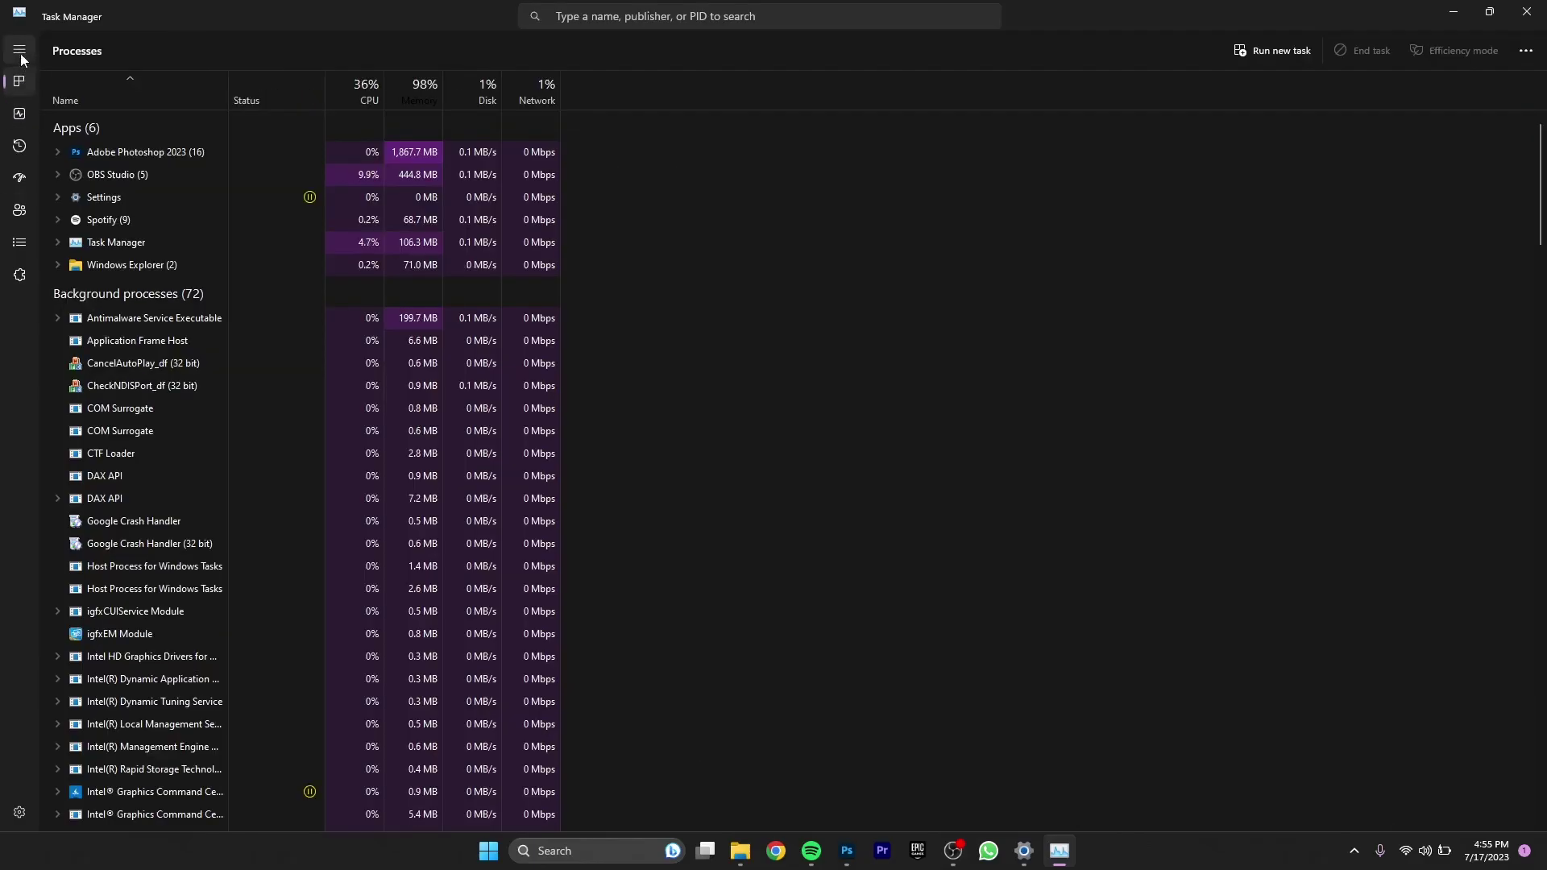
{"action": "left_click", "coordinate": [161, 156]}
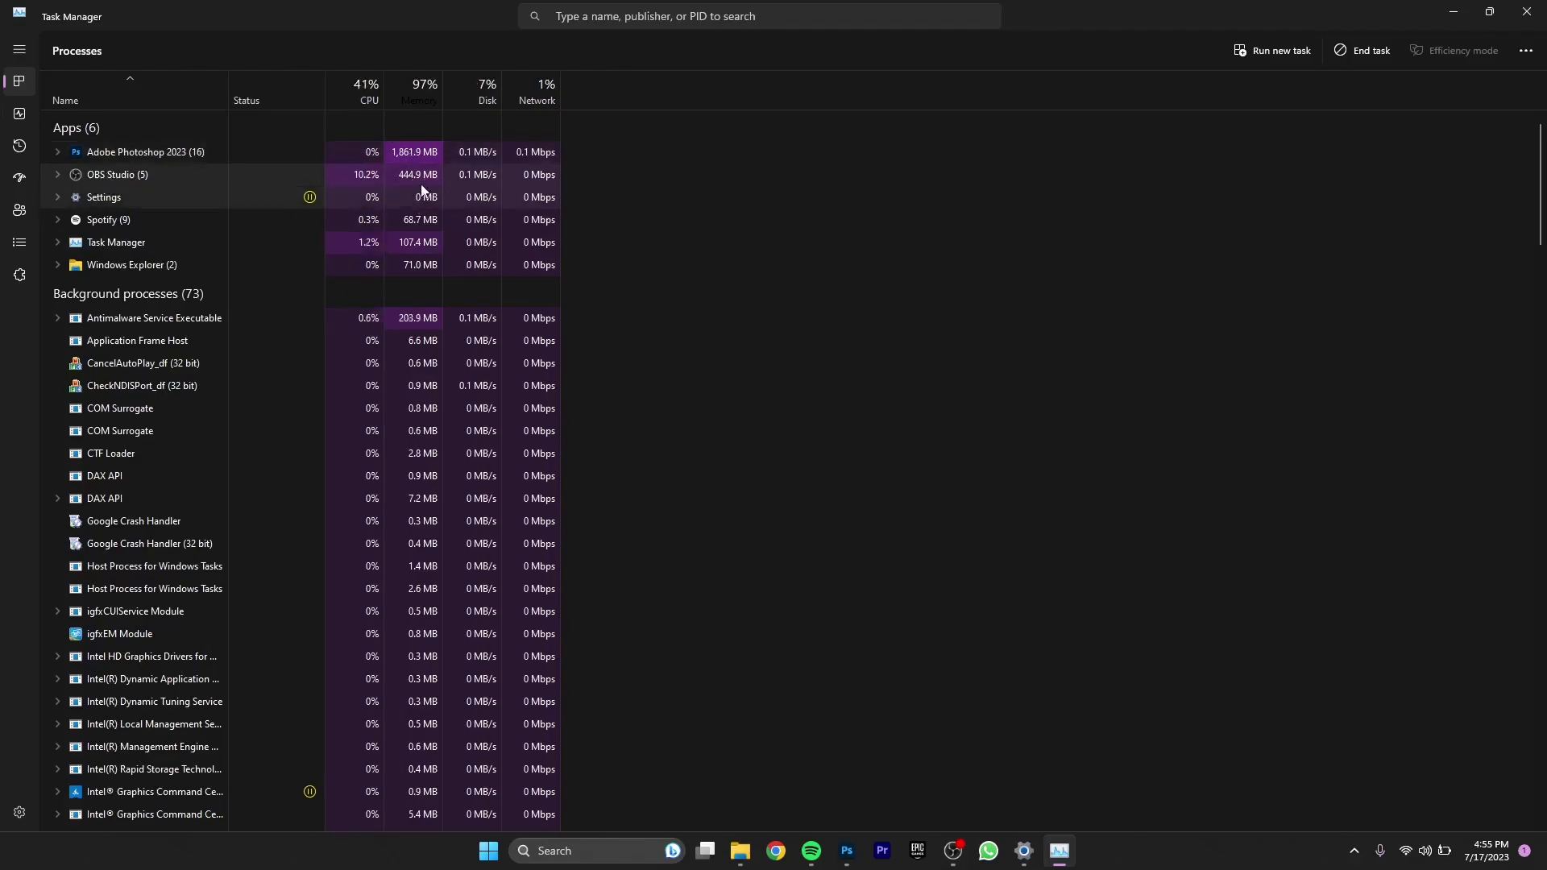
{"action": "scroll", "coordinate": [398, 297], "scroll_direction": "down", "scroll_amount": 1}
View the Disk 0, GPU 0 and CPU graphs, then minimize Task Manager
{"action": "scroll", "coordinate": [399, 296], "scroll_direction": "up", "scroll_amount": 1}
{"action": "left_click", "coordinate": [20, 112]}
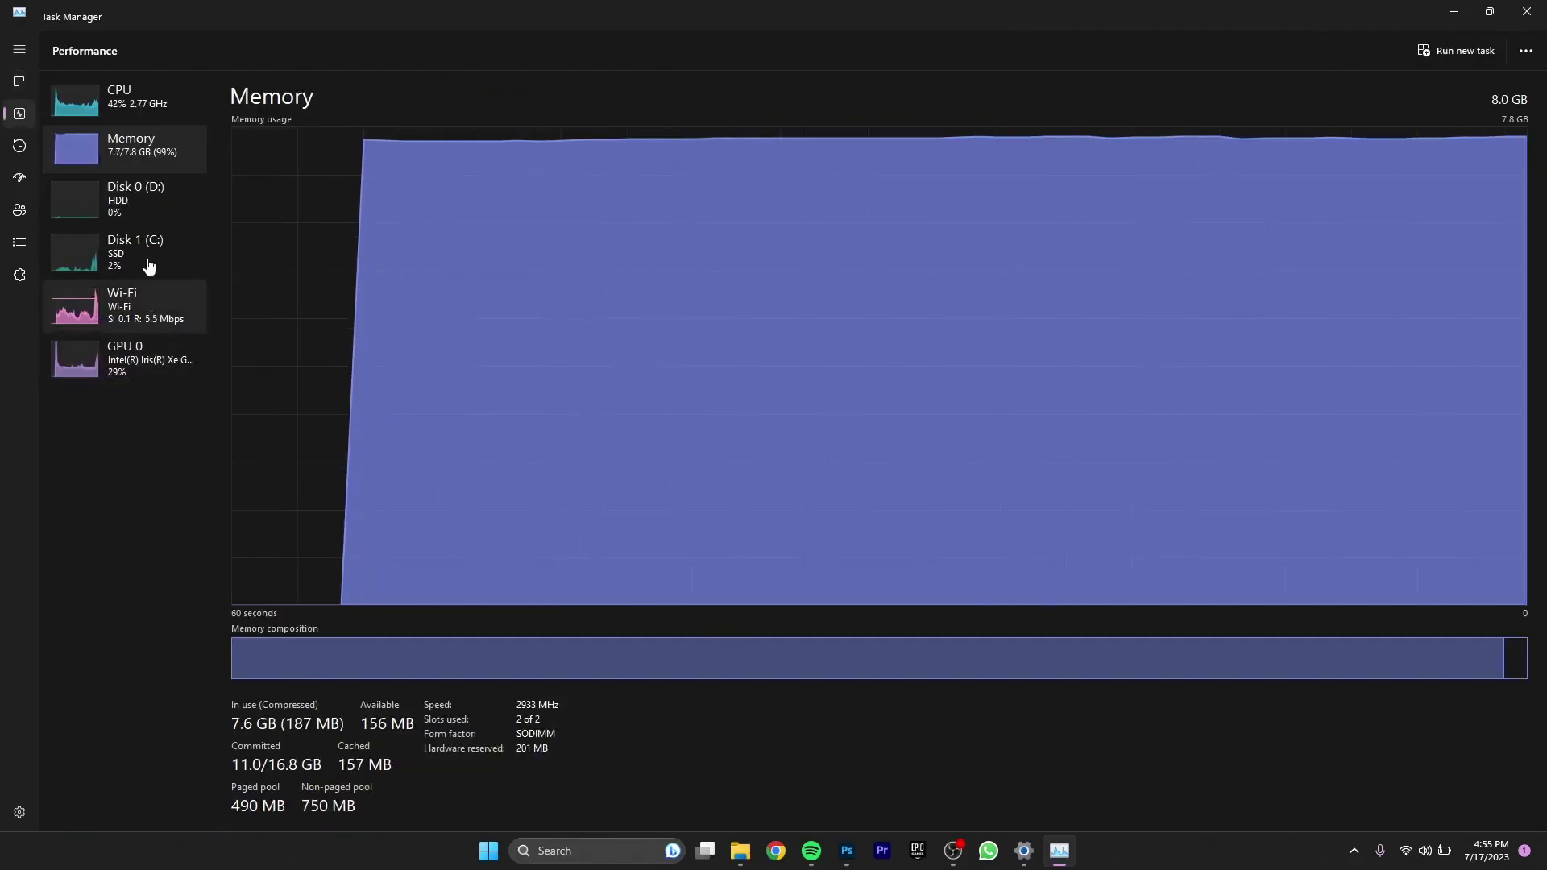
{"action": "left_click", "coordinate": [162, 195]}
{"action": "left_click", "coordinate": [164, 370]}
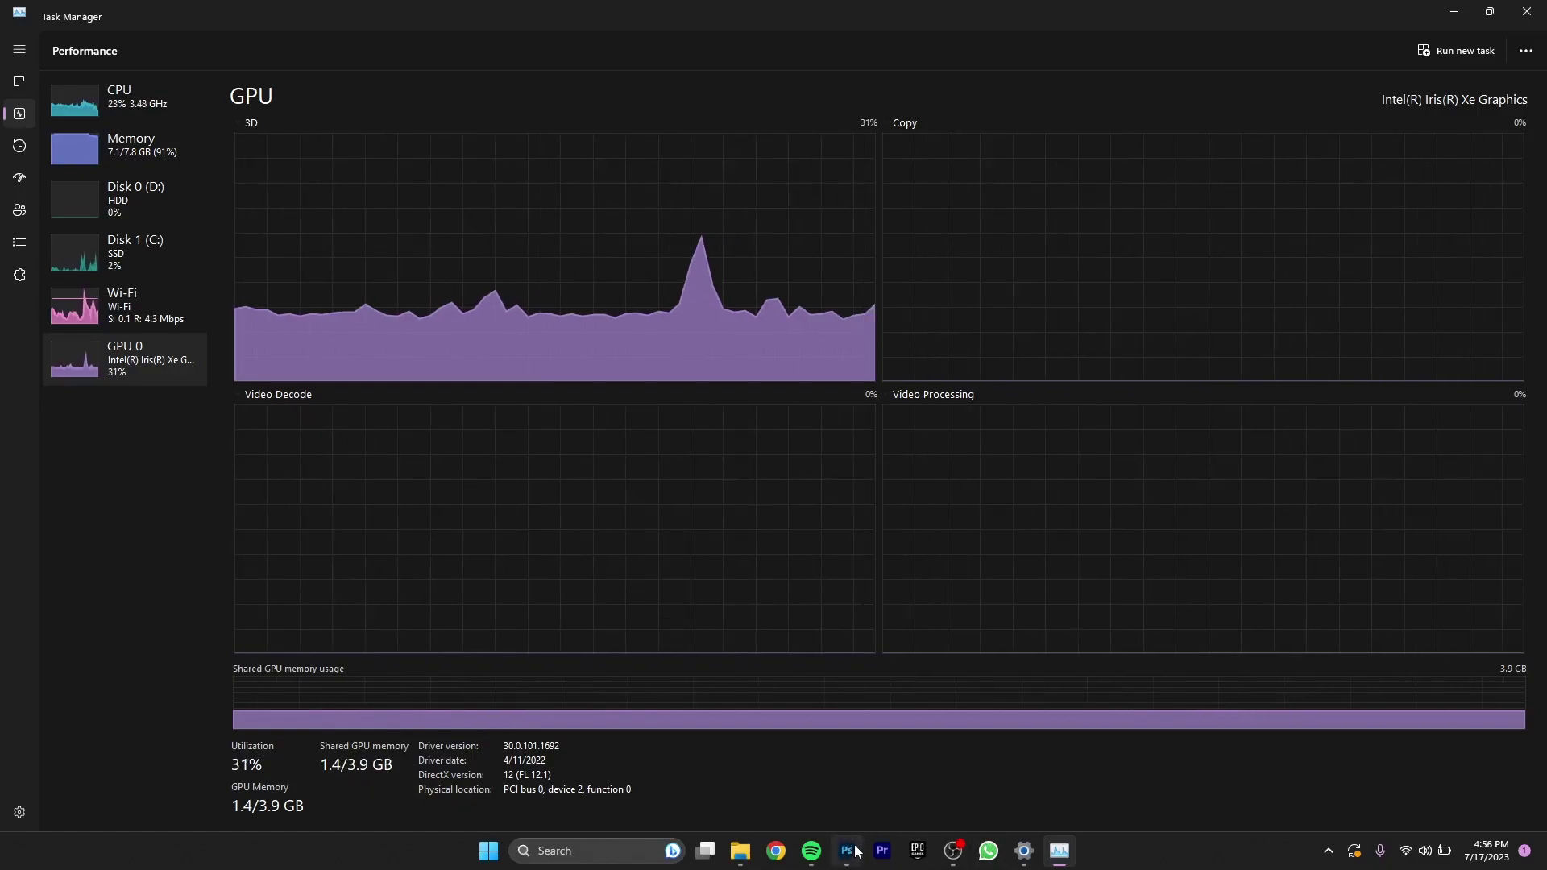
{"action": "mouse_move", "coordinate": [847, 849]}
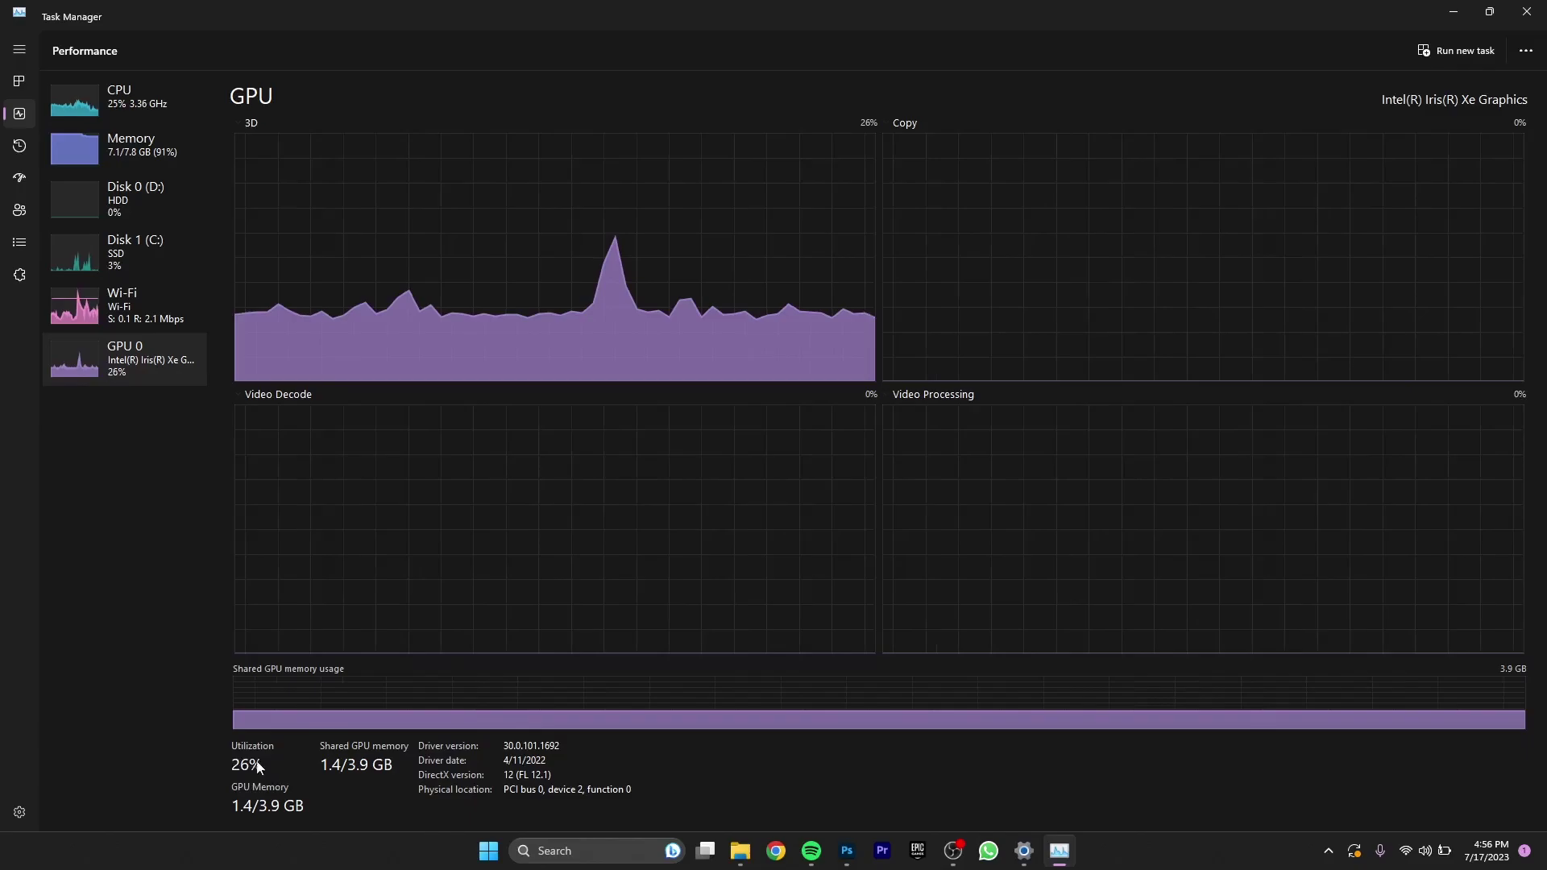
{"action": "left_click", "coordinate": [165, 106]}
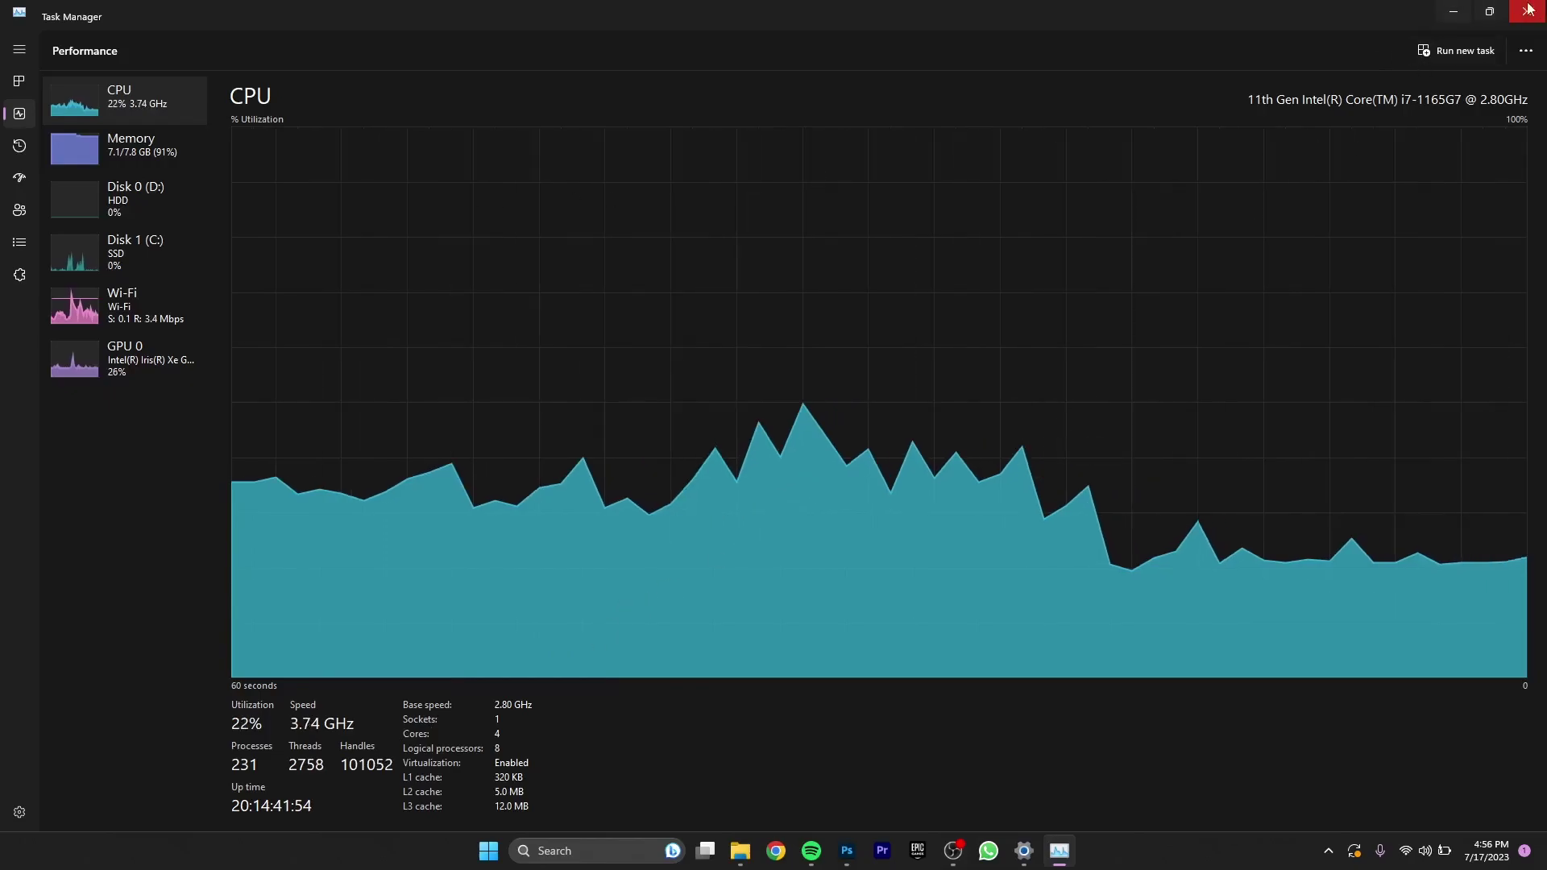
{"action": "left_click", "coordinate": [1455, 13]}
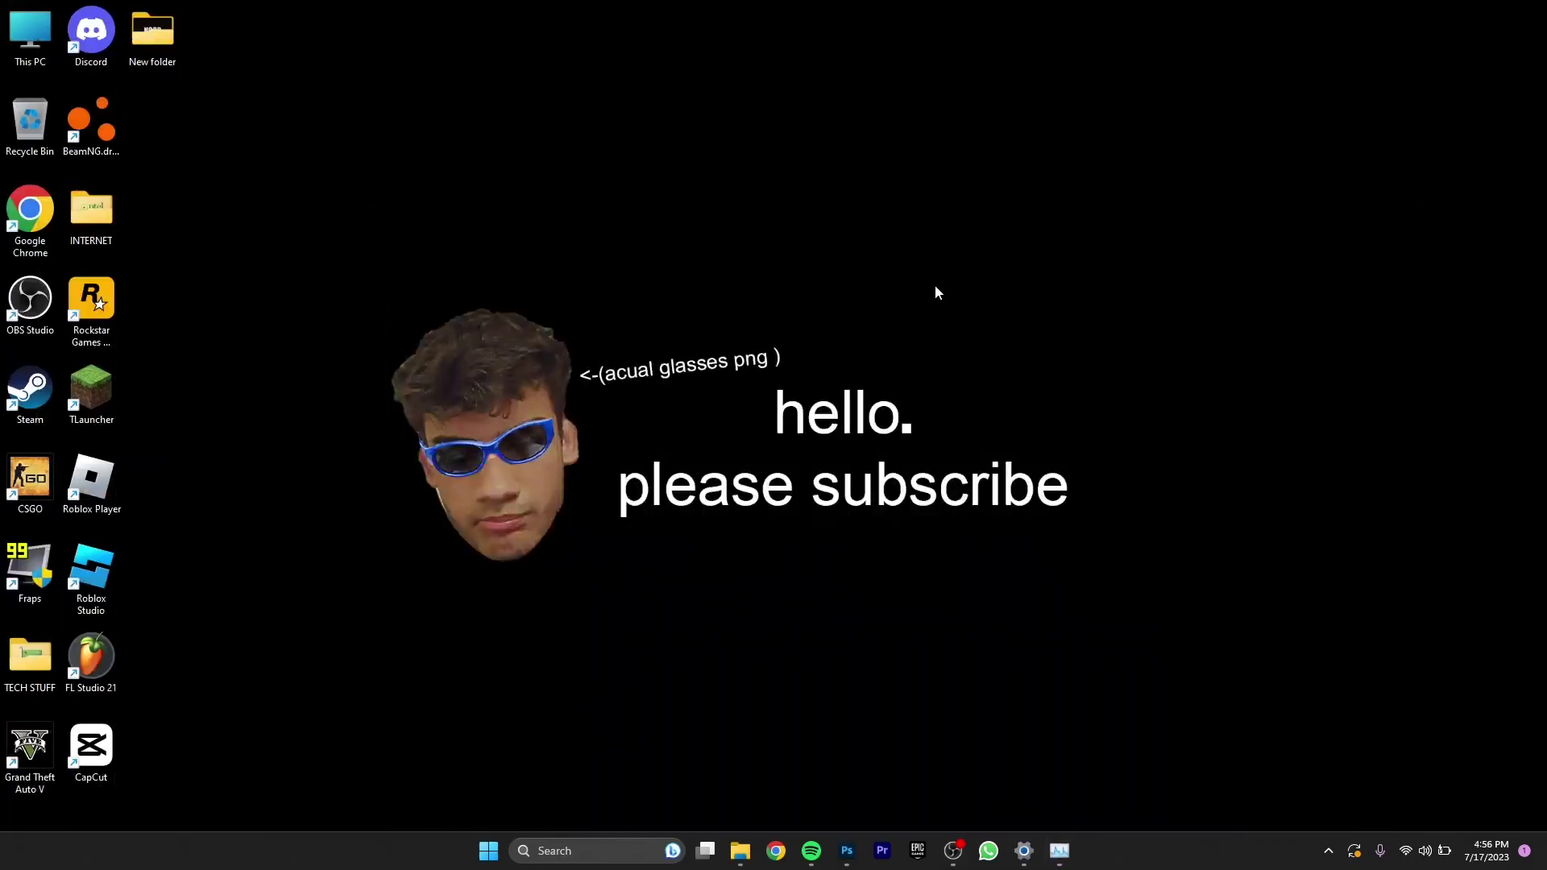